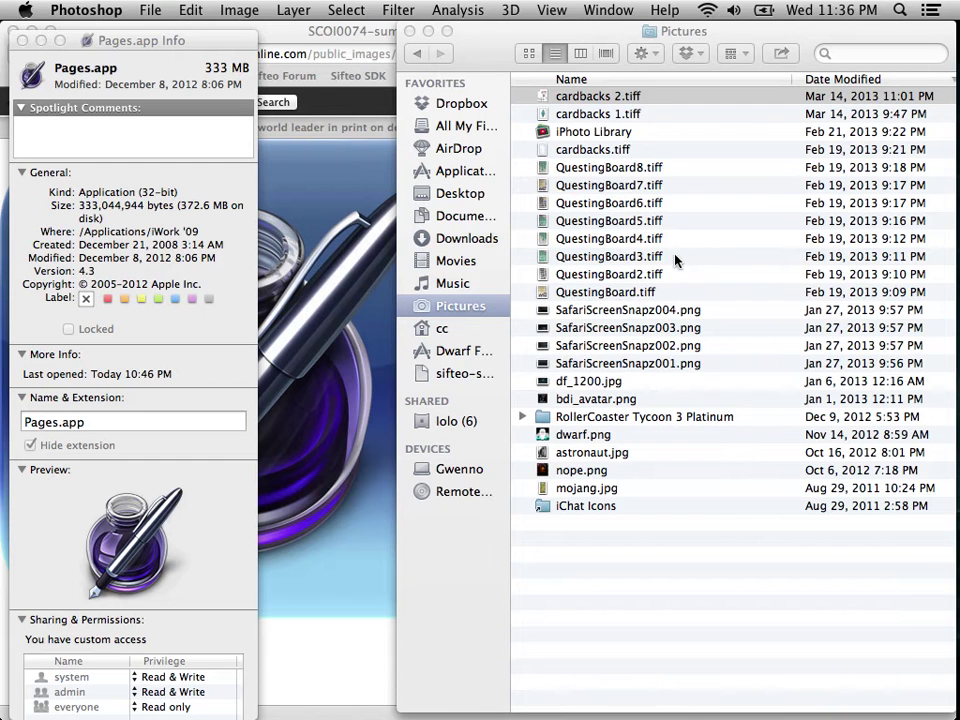
Step: Switch to Safari and close the front page so The Game Crafter's File Preparation page is in front
{"action": "key", "text": "super+Tab"}
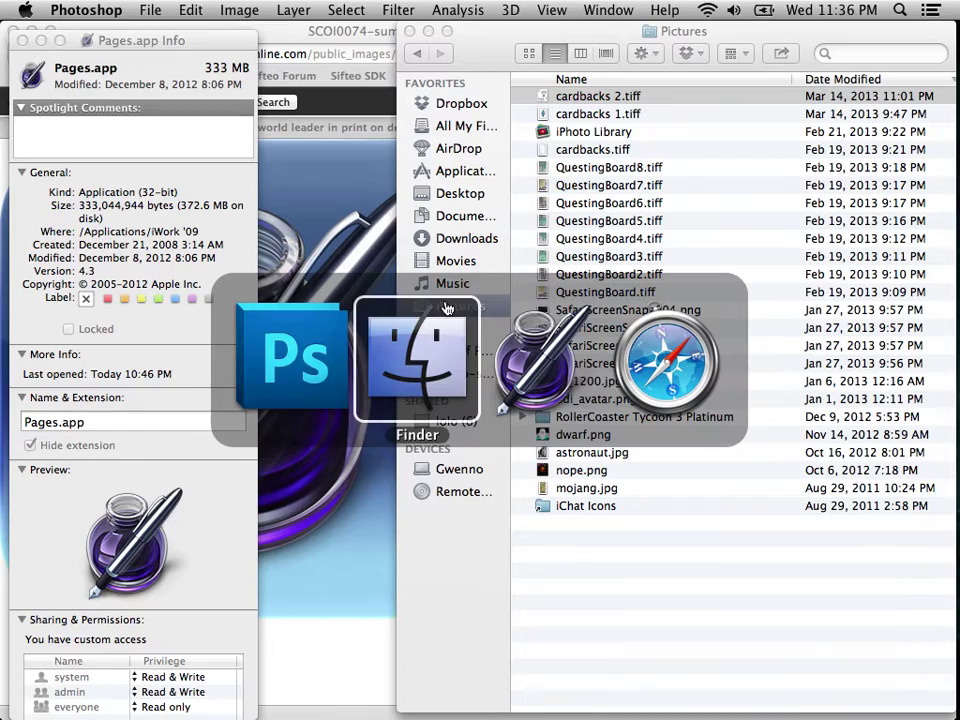
{"action": "left_click", "coordinate": [547, 345]}
{"action": "key", "text": "super+Tab"}
{"action": "key", "text": "super+Tab"}
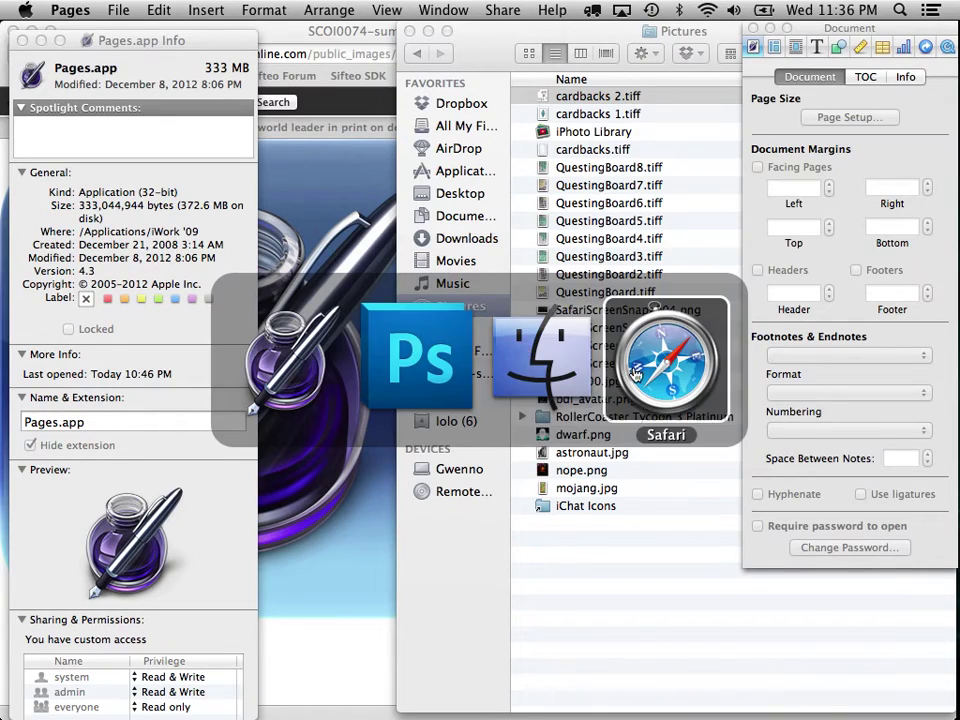
{"action": "key", "text": "super+w"}
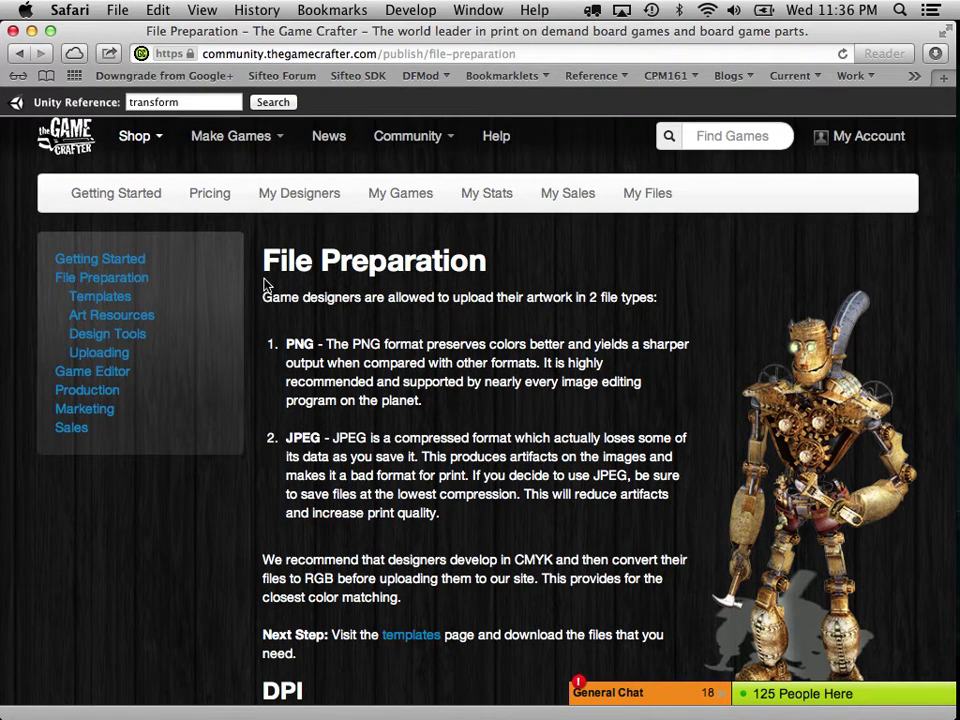
Step: Open the Jumbo Booklet page among the site's booklet templates
{"action": "left_click", "coordinate": [95, 300]}
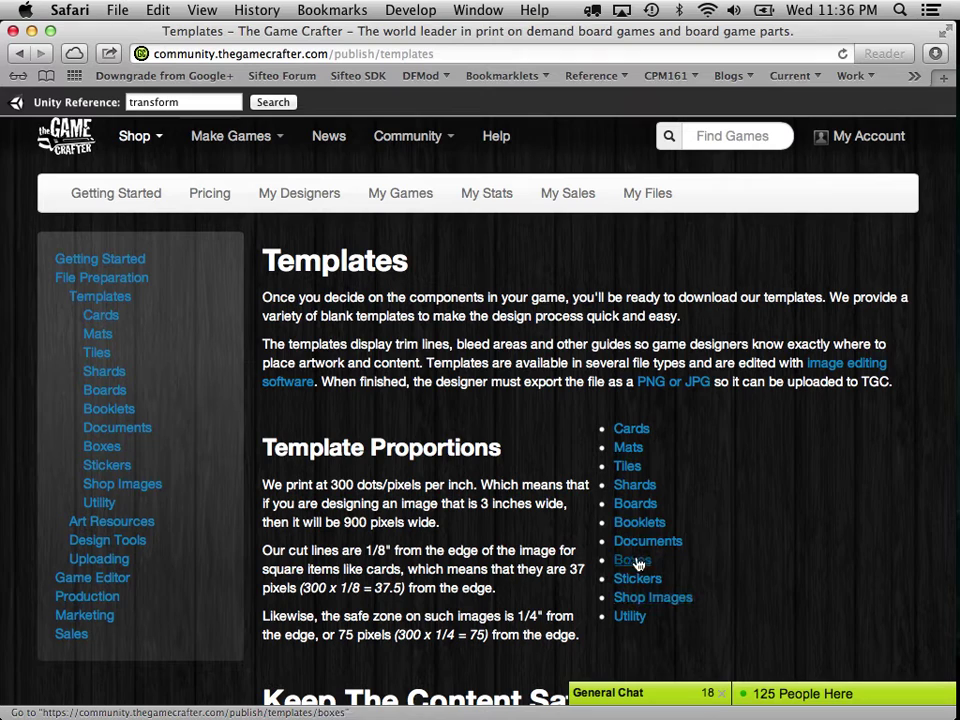
{"action": "left_click", "coordinate": [638, 524]}
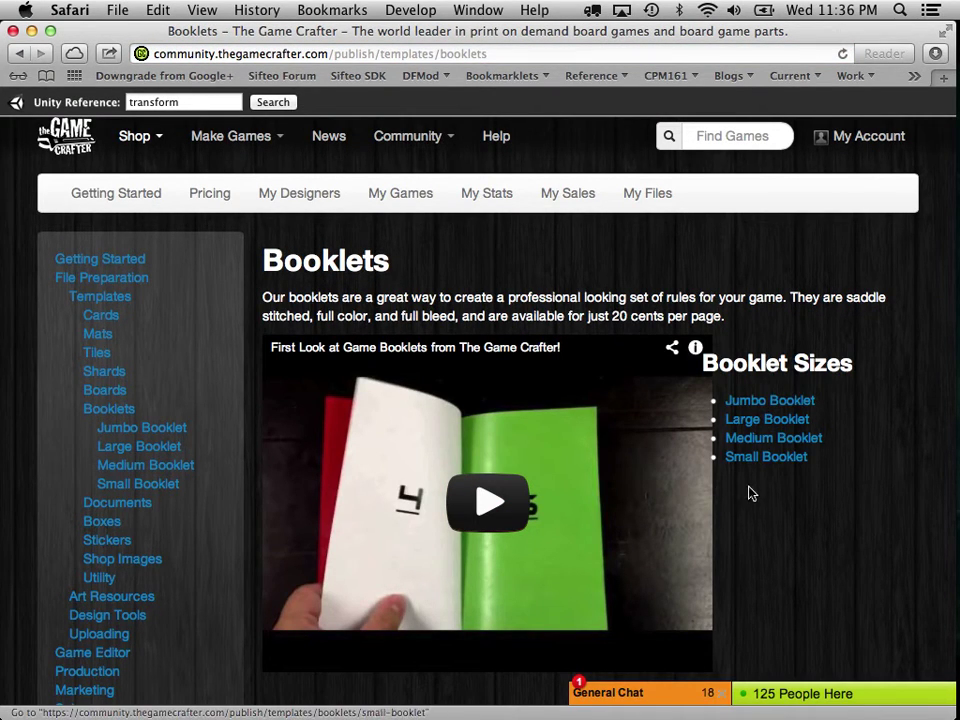
{"action": "left_click", "coordinate": [752, 402]}
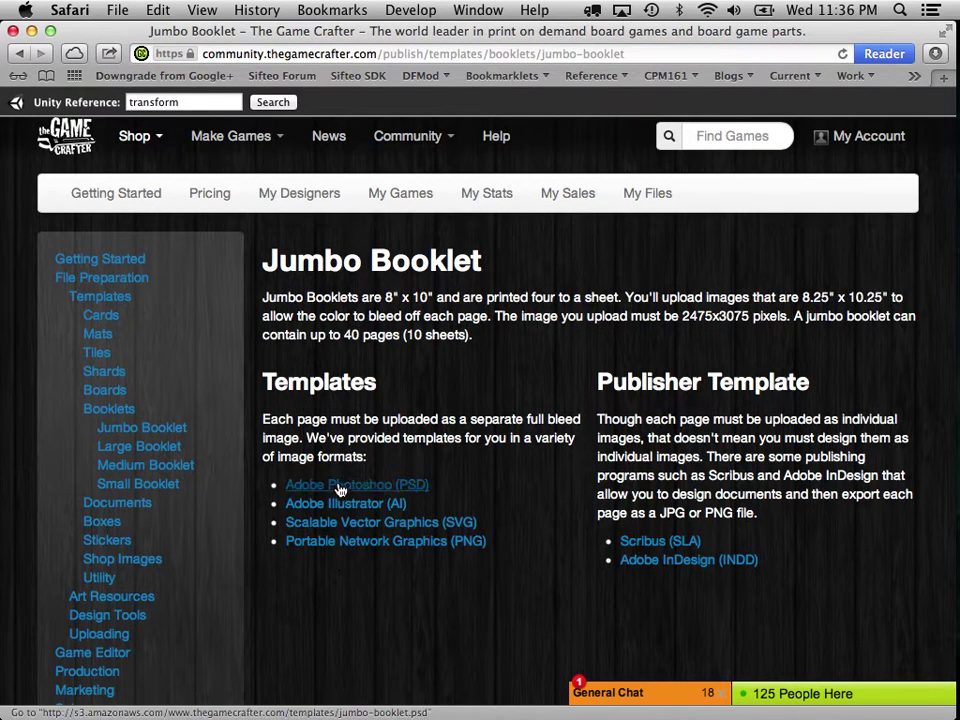
Step: Download the Portable Network Graphics (PNG) template as jumbo-booklet.png into the Tutorial folder
{"action": "right_click", "coordinate": [428, 548]}
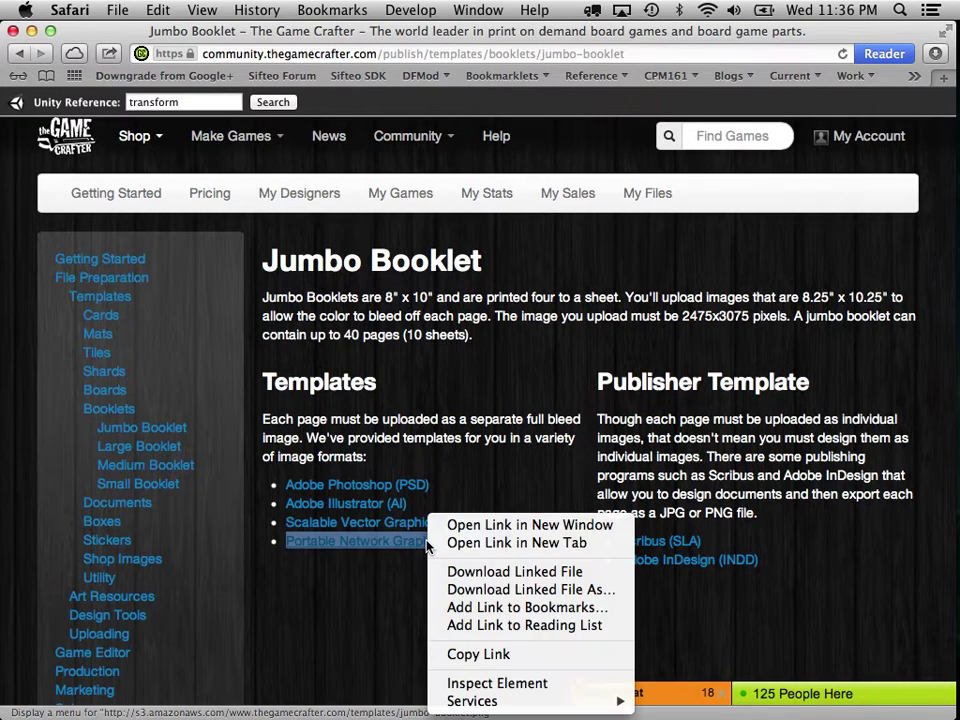
{"action": "left_click", "coordinate": [500, 589]}
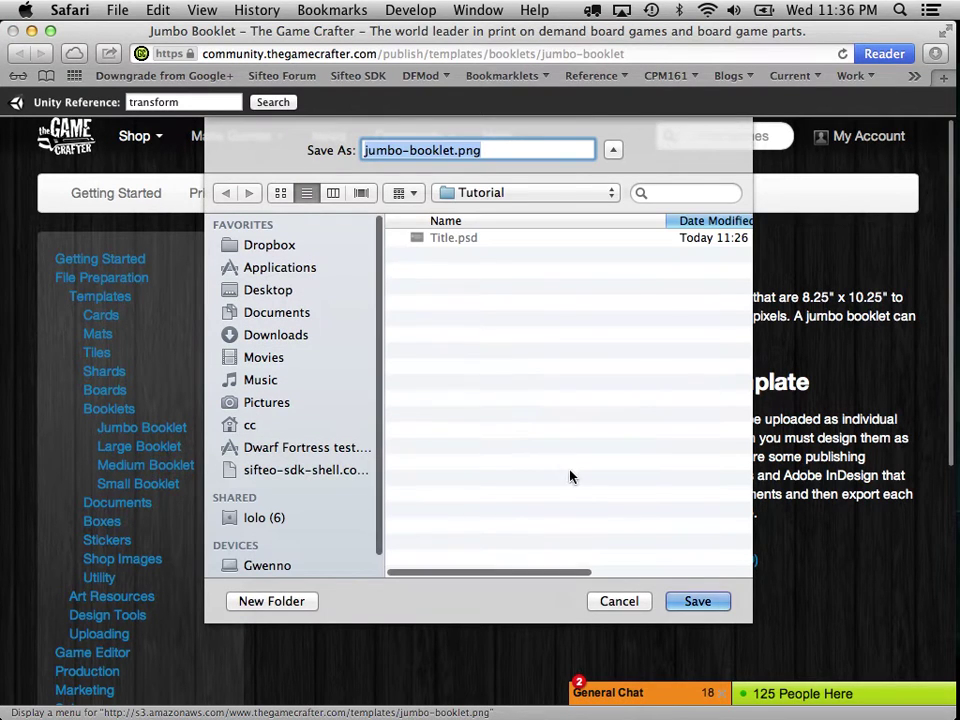
{"action": "left_click", "coordinate": [697, 601]}
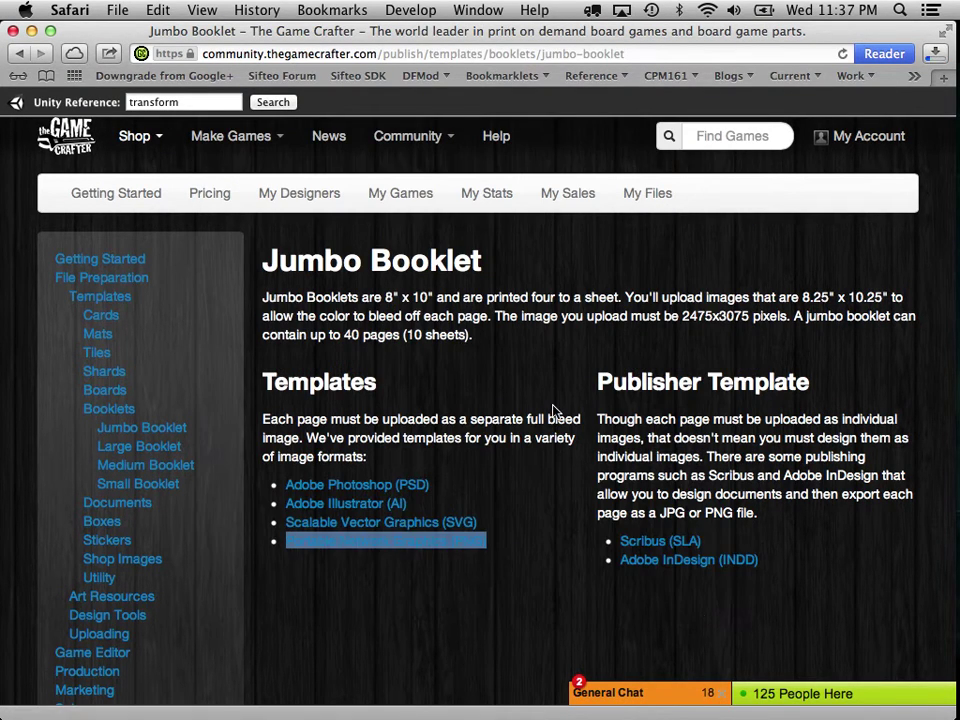
Step: Switch to Photoshop and open jumbo-booklet.png from the Tutorial folder
{"action": "key", "text": "super+Tab"}
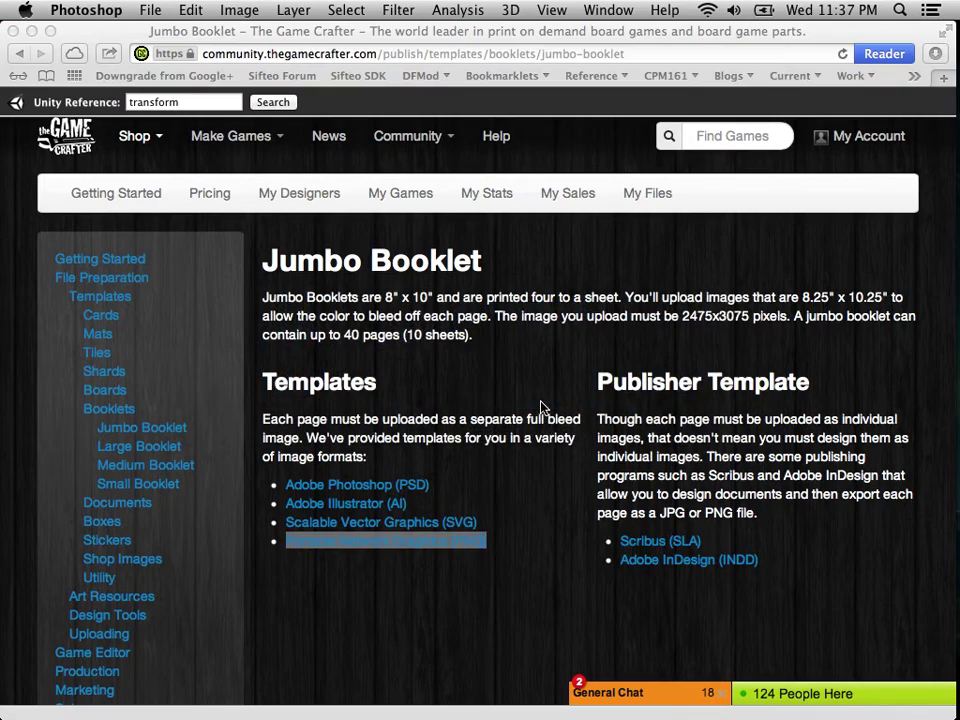
{"action": "key", "text": "super+o"}
{"action": "left_click", "coordinate": [452, 130]}
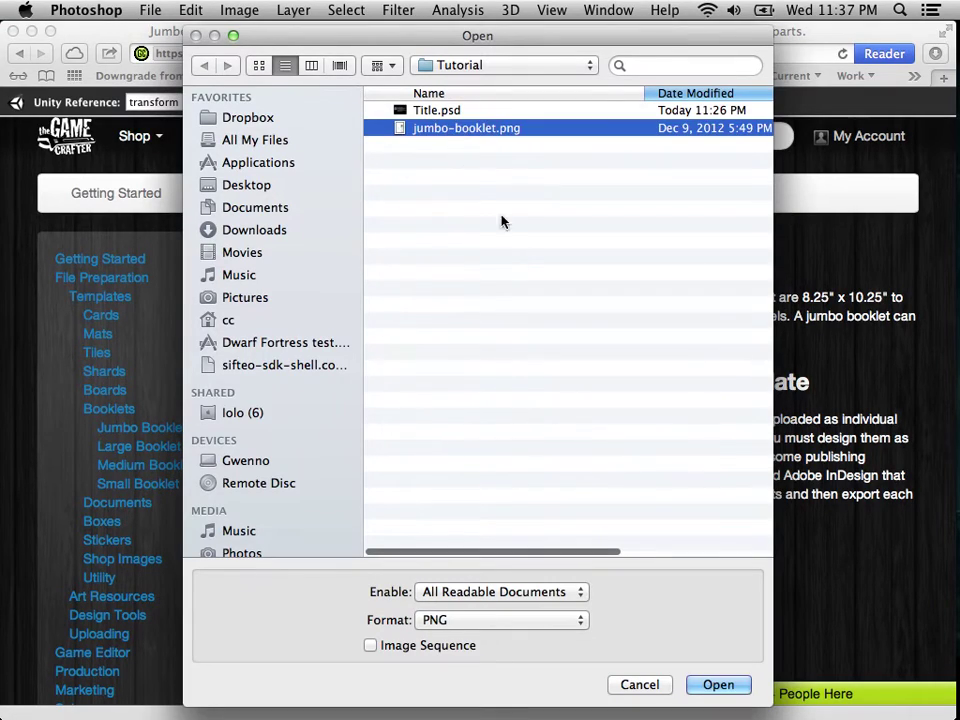
{"action": "left_click", "coordinate": [714, 685]}
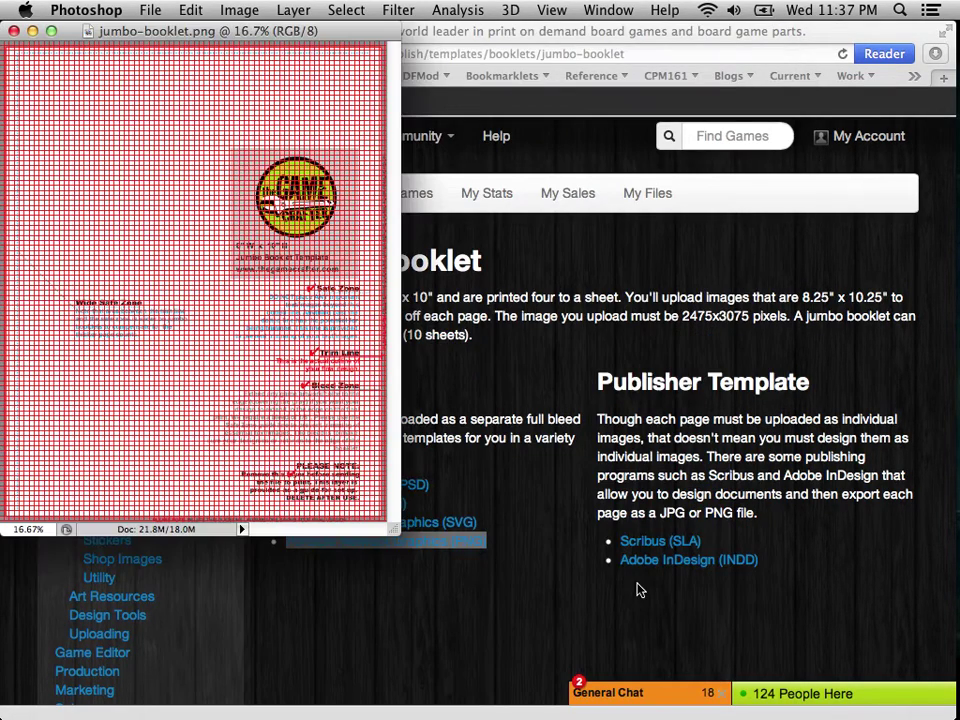
Step: Show the template in full screen and examine its safe zone, trim line and bleed zone guides
{"action": "key", "text": "f"}
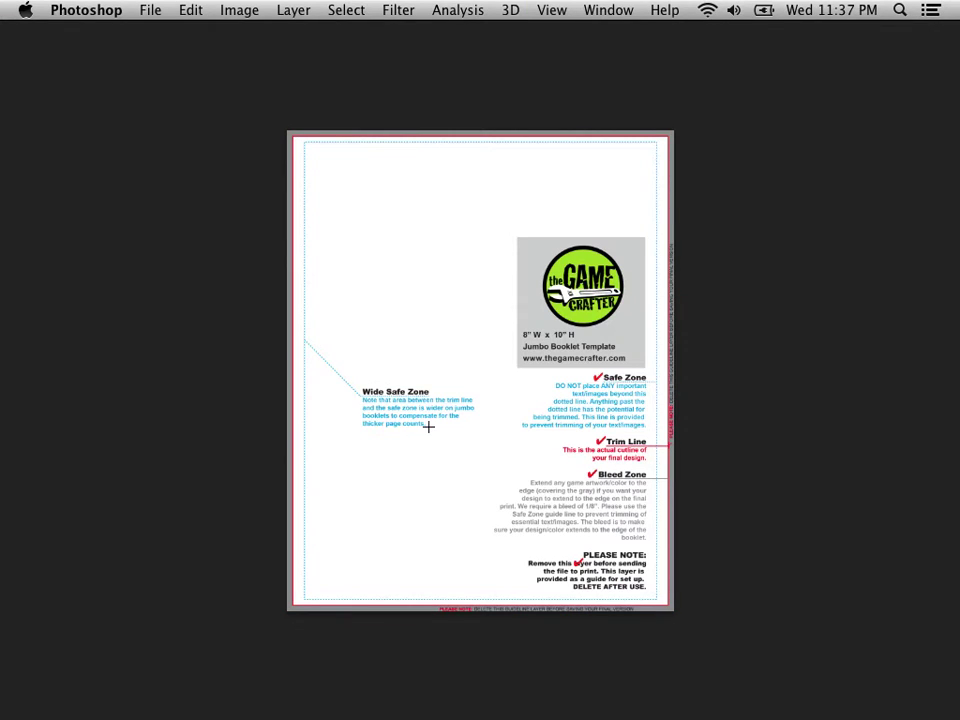
{"action": "key", "text": "super+equal"}
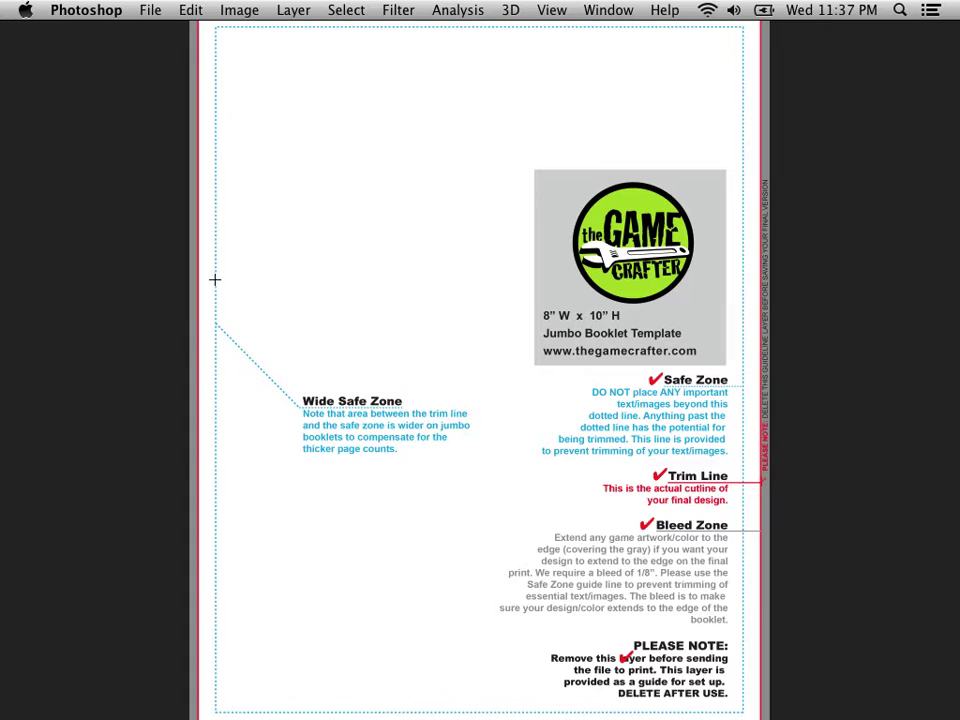
{"action": "scroll", "coordinate": [204, 163], "scroll_direction": "up", "scroll_amount": 5}
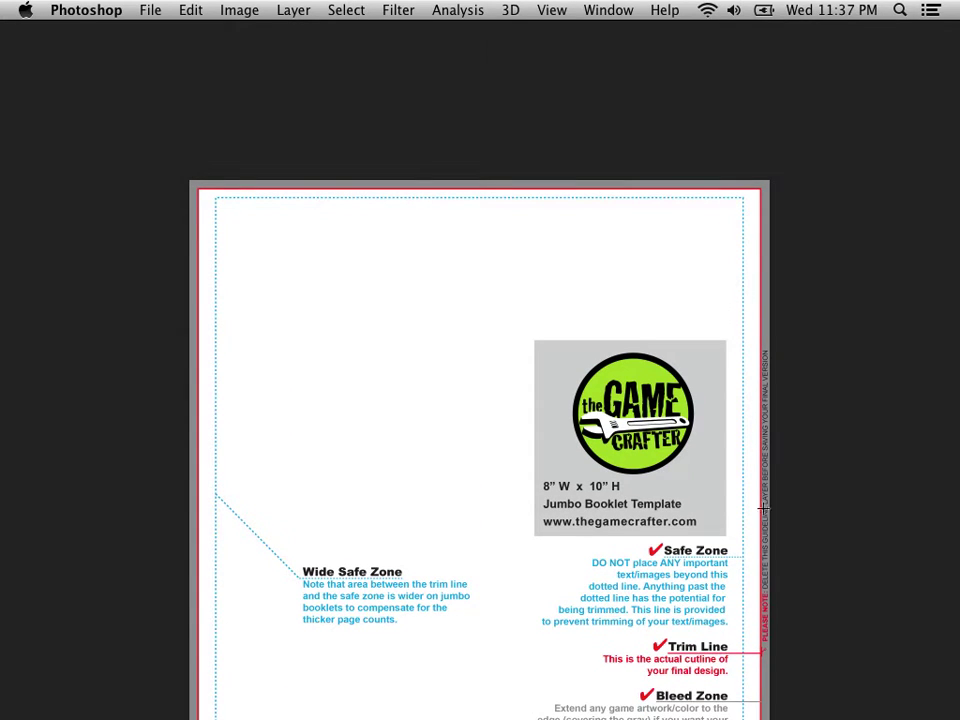
{"action": "scroll", "coordinate": [752, 561], "scroll_direction": "down", "scroll_amount": 9}
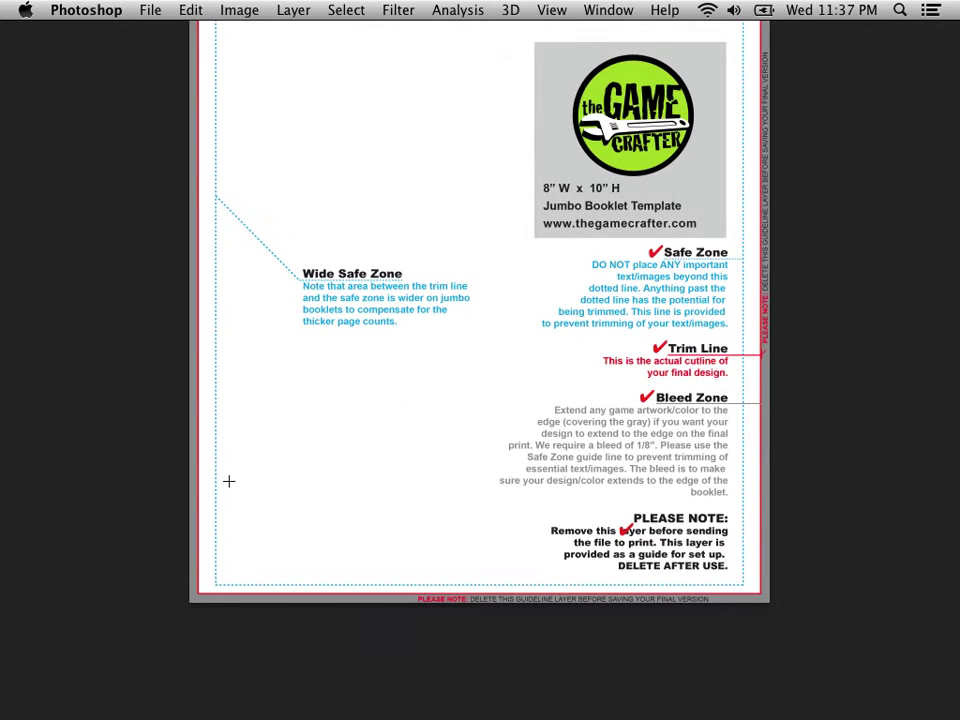
{"action": "scroll", "coordinate": [234, 430], "scroll_direction": "up", "scroll_amount": 7}
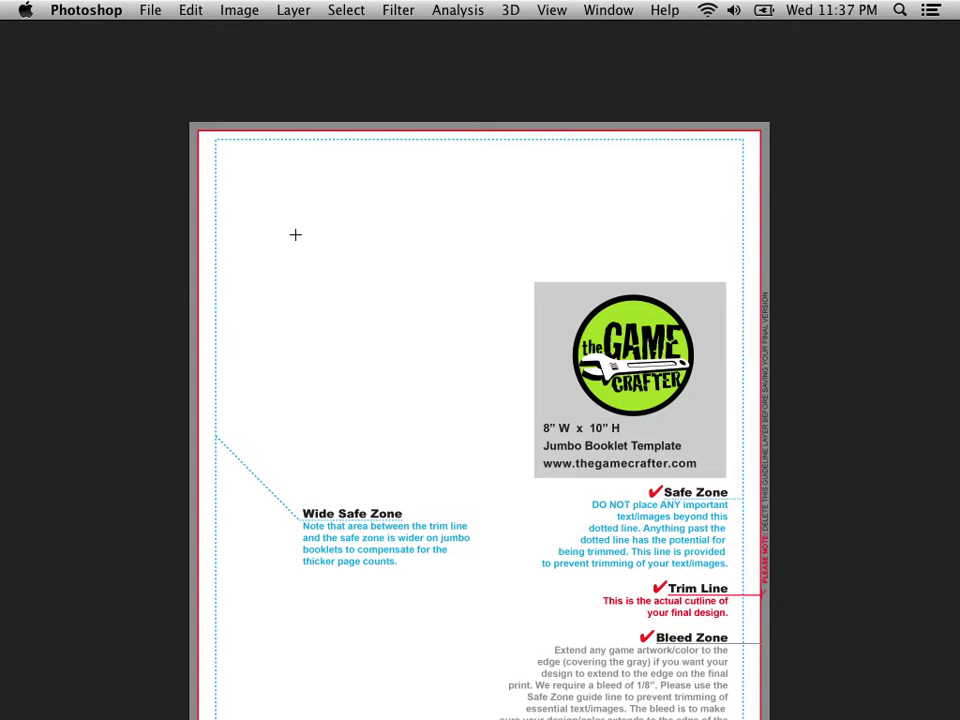
{"action": "scroll", "coordinate": [293, 231], "scroll_direction": "down", "scroll_amount": 5}
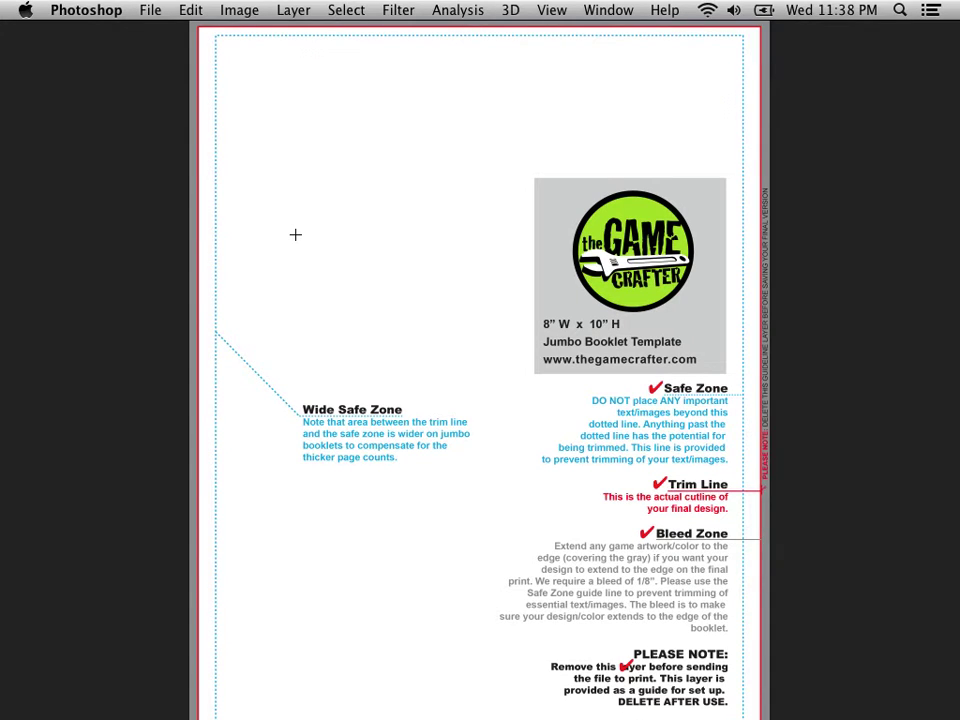
Step: On a new layer, fill a full-width strip about 414 px tall along the template's top edge with brown (RGB 143, 99, 39)
{"action": "key", "text": "Tab"}
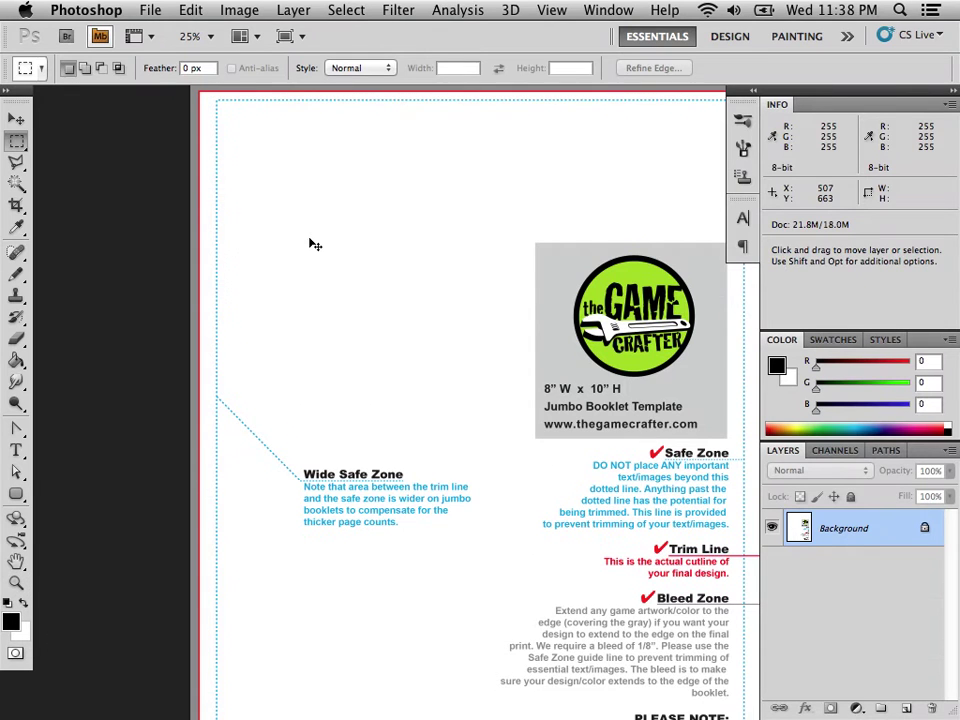
{"action": "key", "text": "super+minus"}
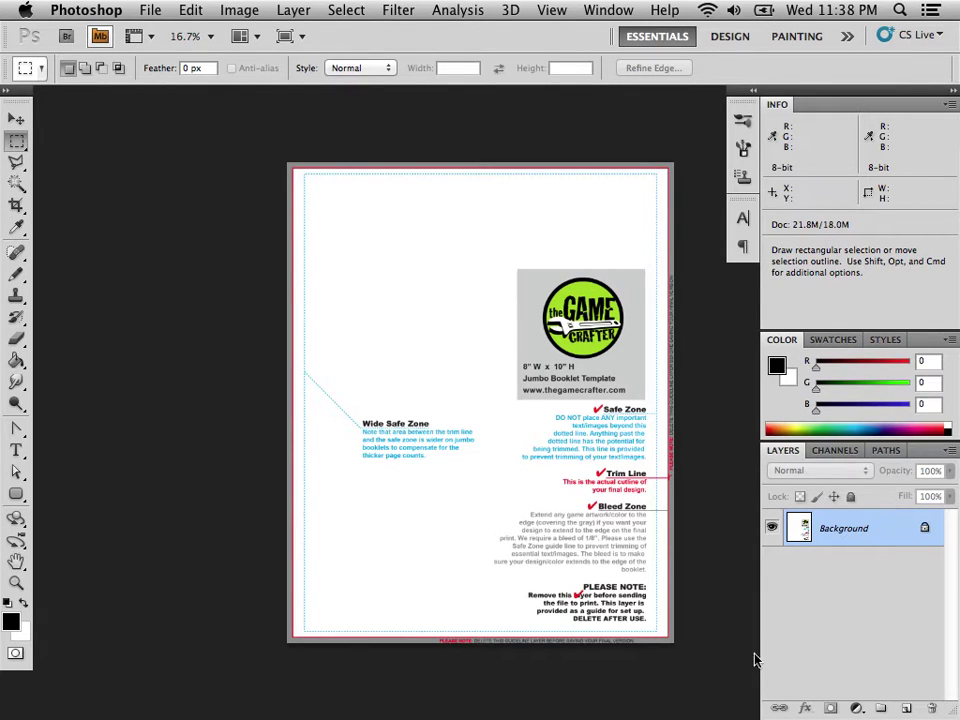
{"action": "key", "text": "super+alt+shift+n"}
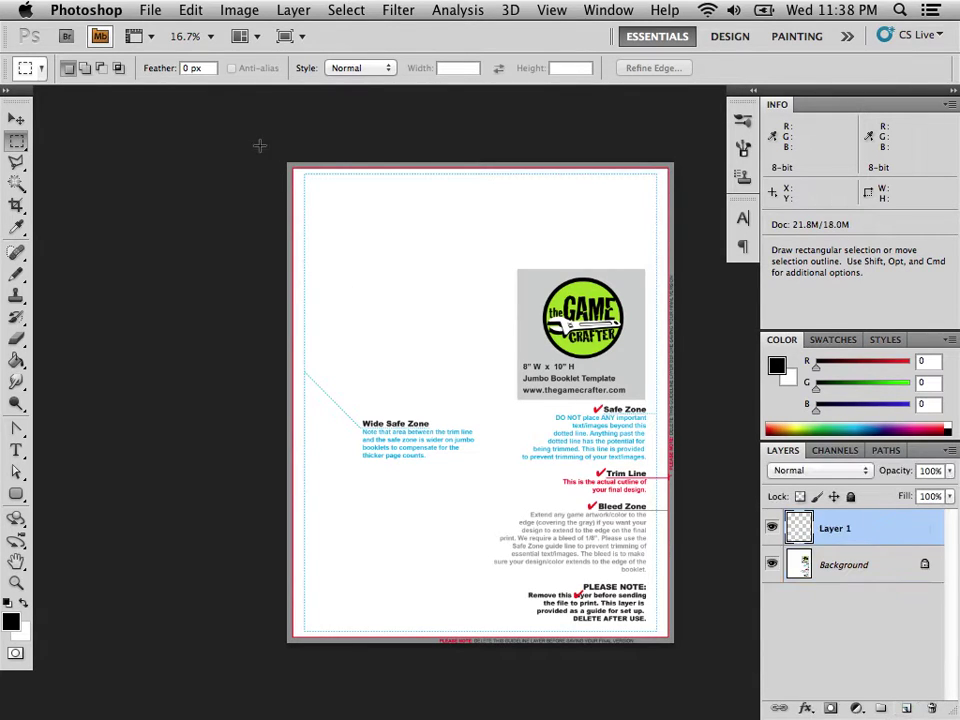
{"action": "left_click_drag", "start_coordinate": [257, 146], "coordinate": [690, 225]}
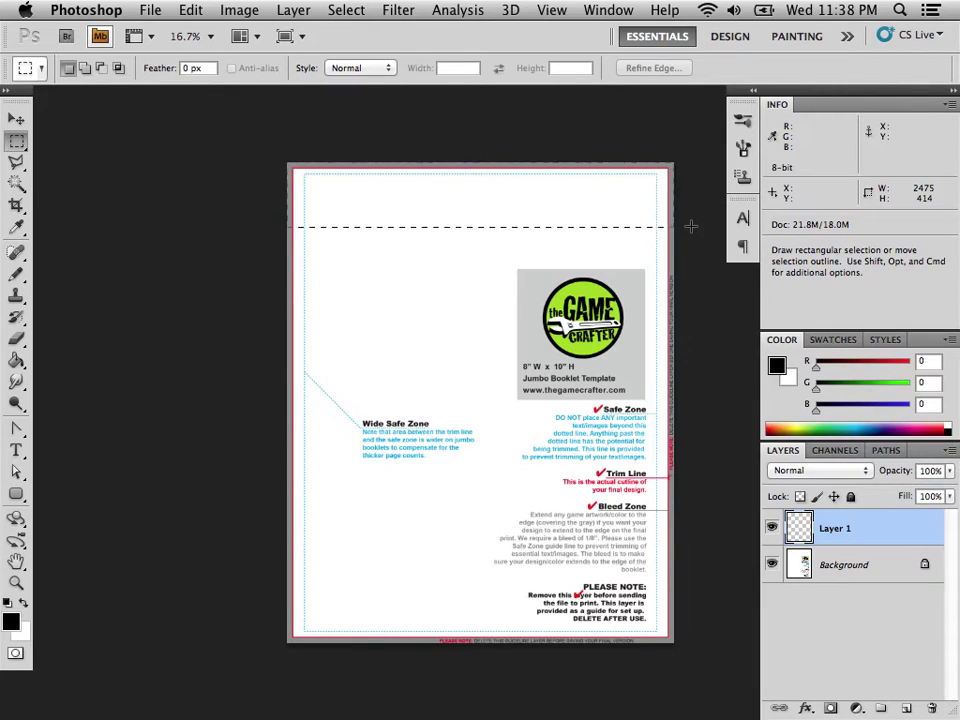
{"action": "left_click", "coordinate": [792, 430]}
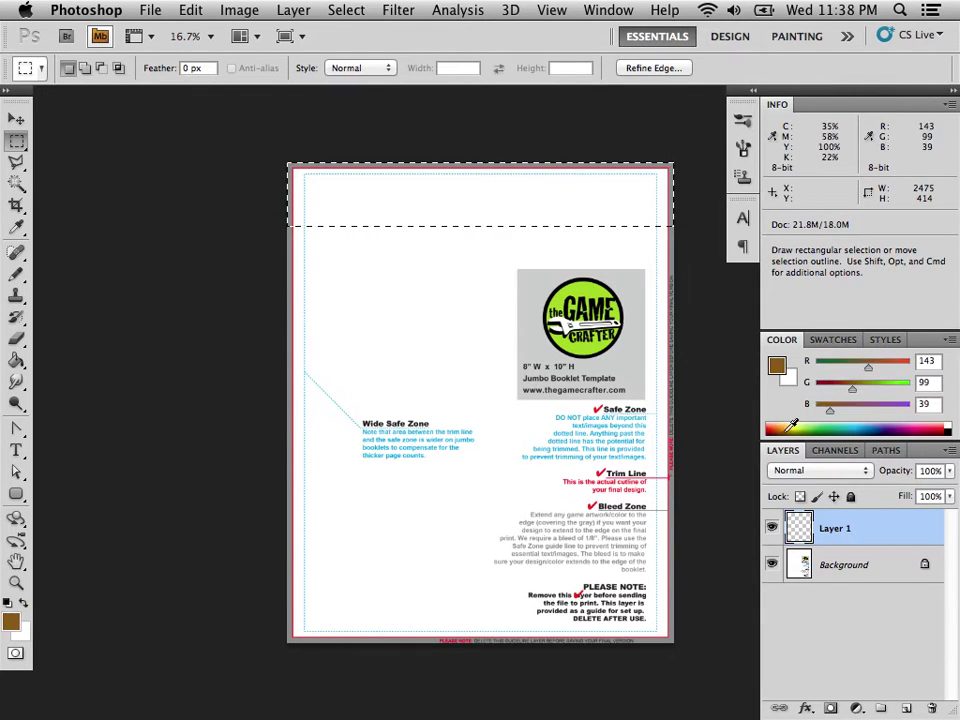
{"action": "key", "text": "shift+BackSpace"}
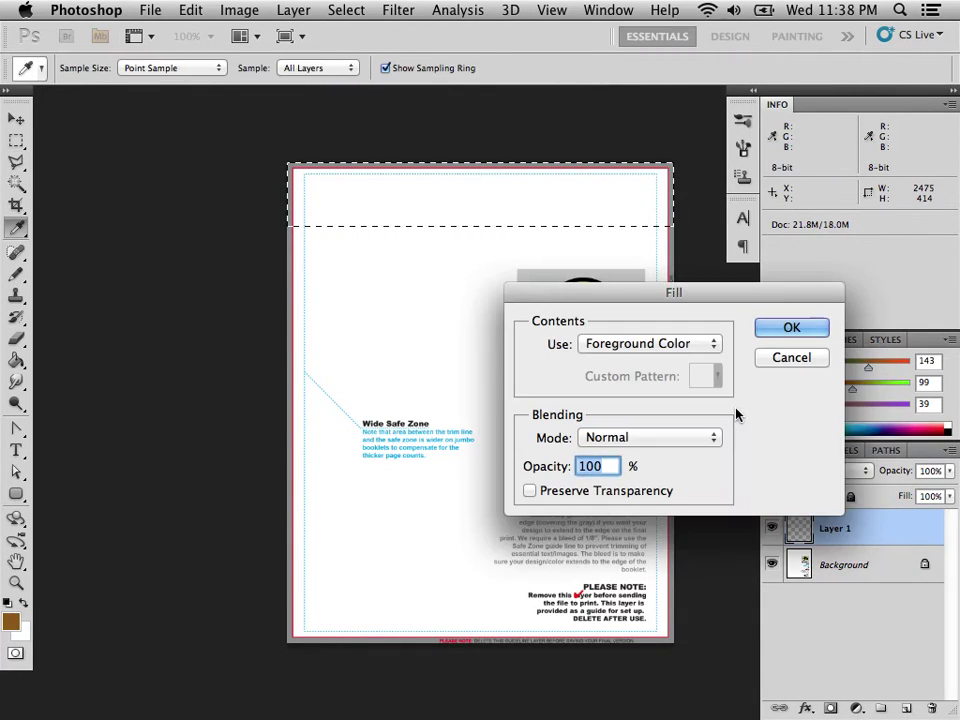
{"action": "key", "text": "Return"}
{"action": "key", "text": "m"}
{"action": "key", "text": "super+d"}
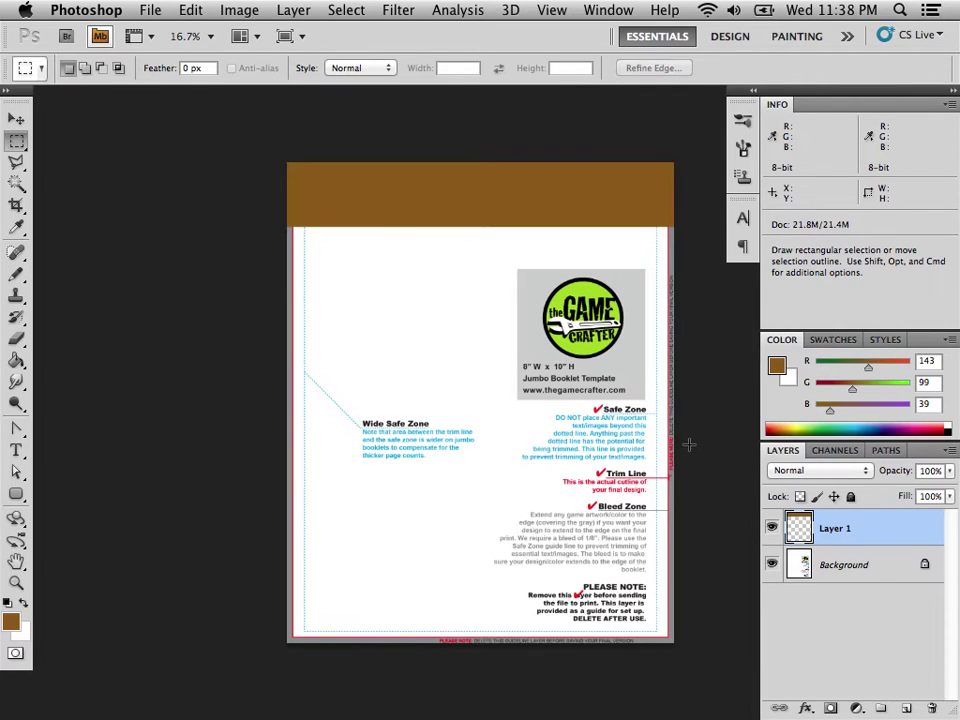
Step: Set the strip layer's fill to 40%
{"action": "double_click", "coordinate": [930, 496]}
{"action": "type", "text": "40"}
{"action": "key", "text": "Return"}
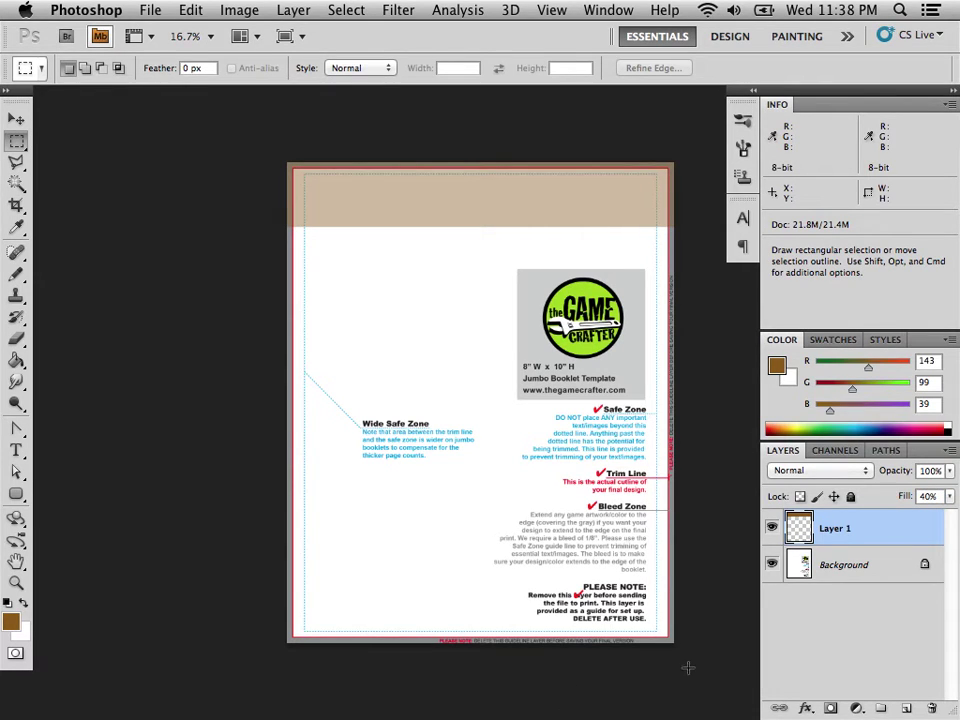
Step: Fill a full-width strip about 408 px tall along the template's bottom edge with blue (RGB 0, 133, 184) and flatten the image
{"action": "left_click_drag", "start_coordinate": [690, 669], "coordinate": [267, 581]}
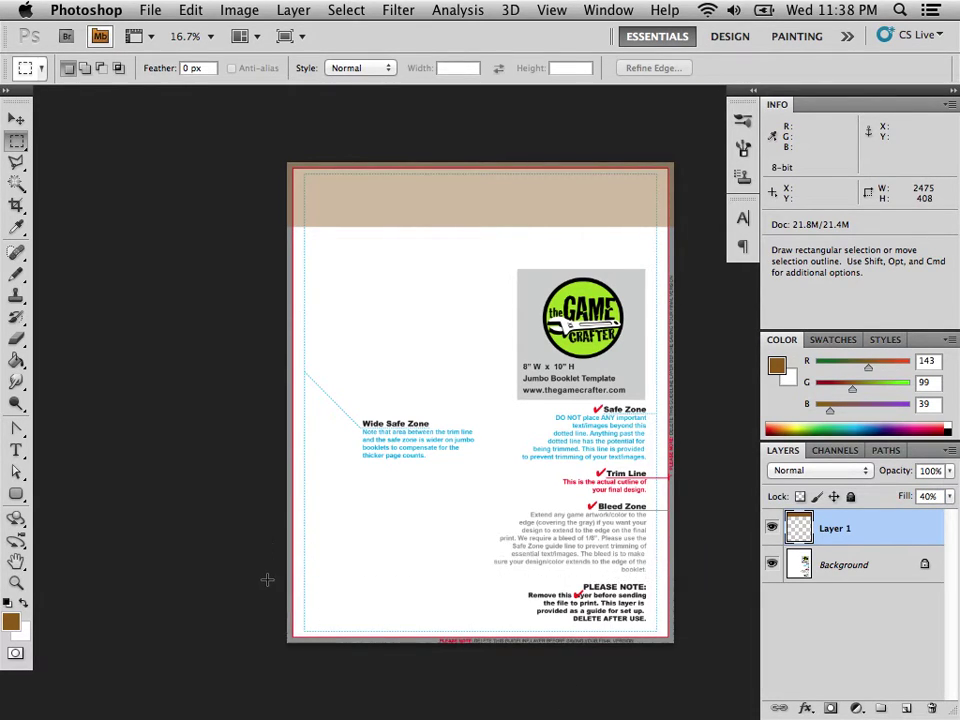
{"action": "left_click", "coordinate": [863, 427]}
{"action": "key", "text": "shift+BackSpace"}
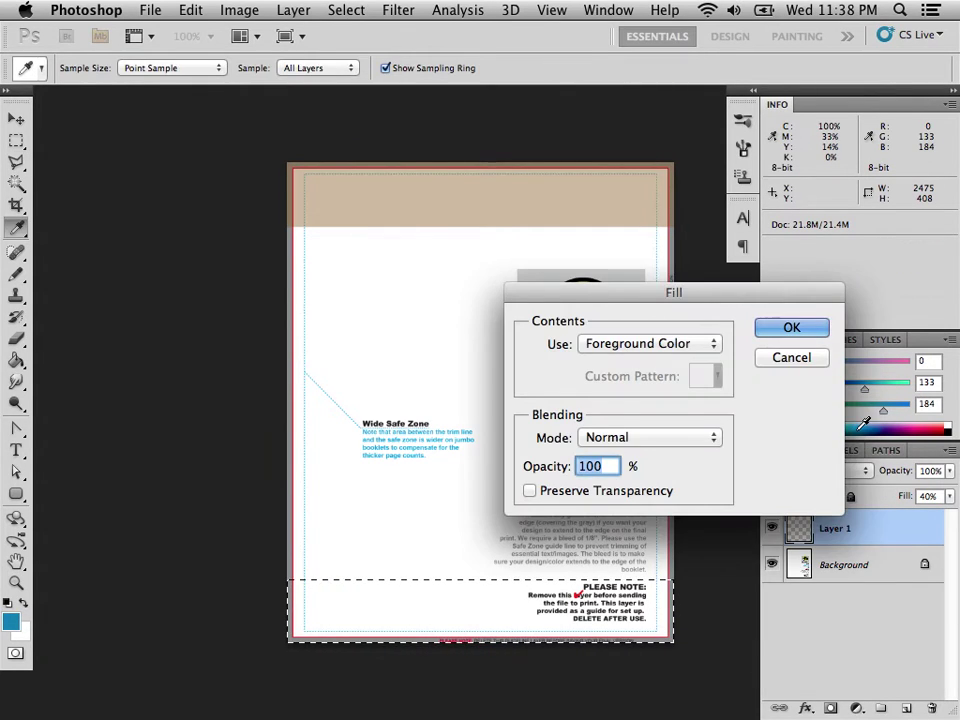
{"action": "key", "text": "Return"}
{"action": "key", "text": "m"}
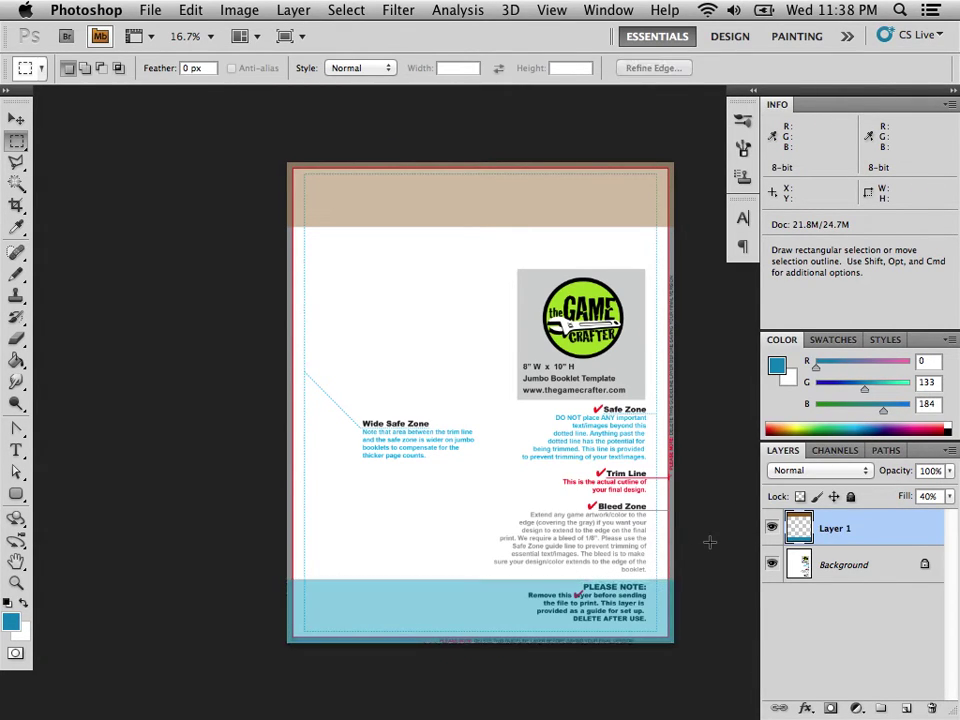
{"action": "key", "text": "BackSpace"}
Step: Save the image as a PNG named jumbo-booklet-background.png in the Tutorial folder
{"action": "left_click", "coordinate": [150, 9]}
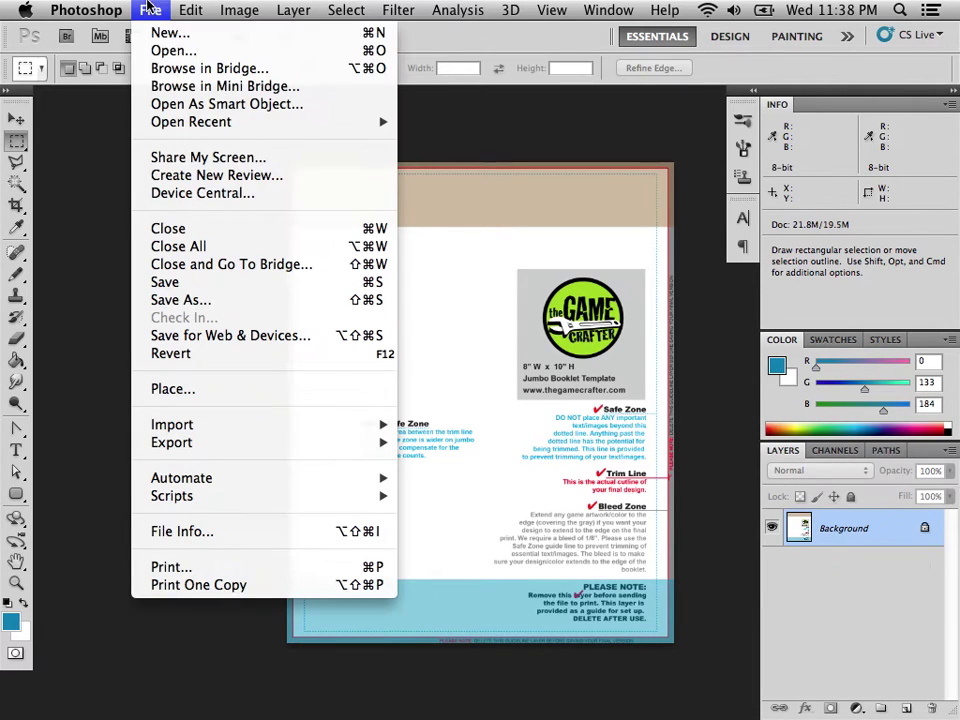
{"action": "left_click", "coordinate": [180, 300]}
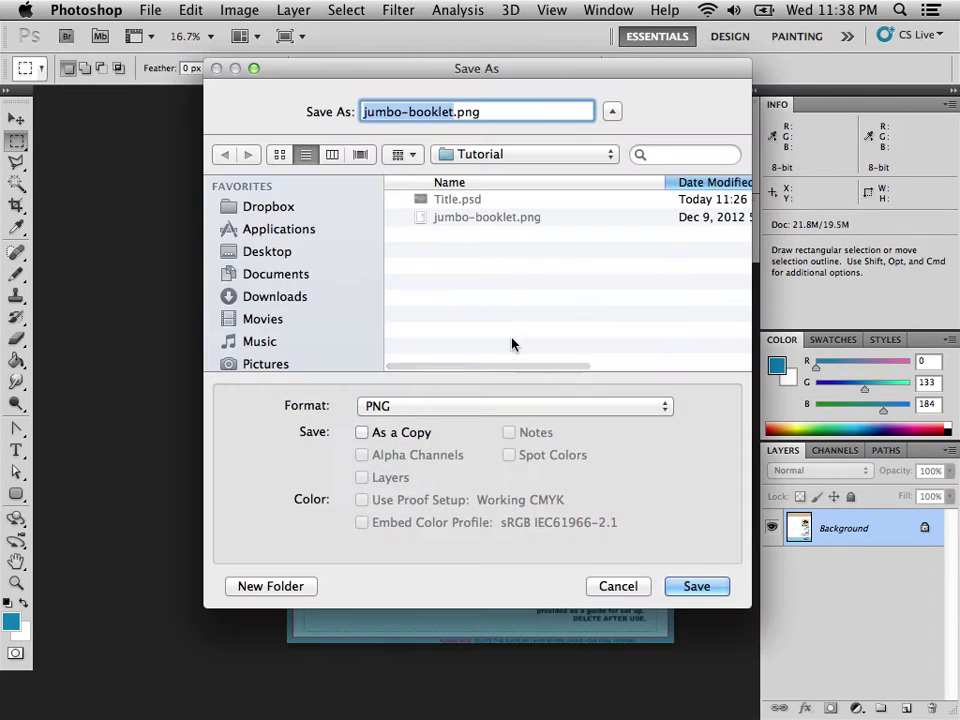
{"action": "key", "text": "Right"}
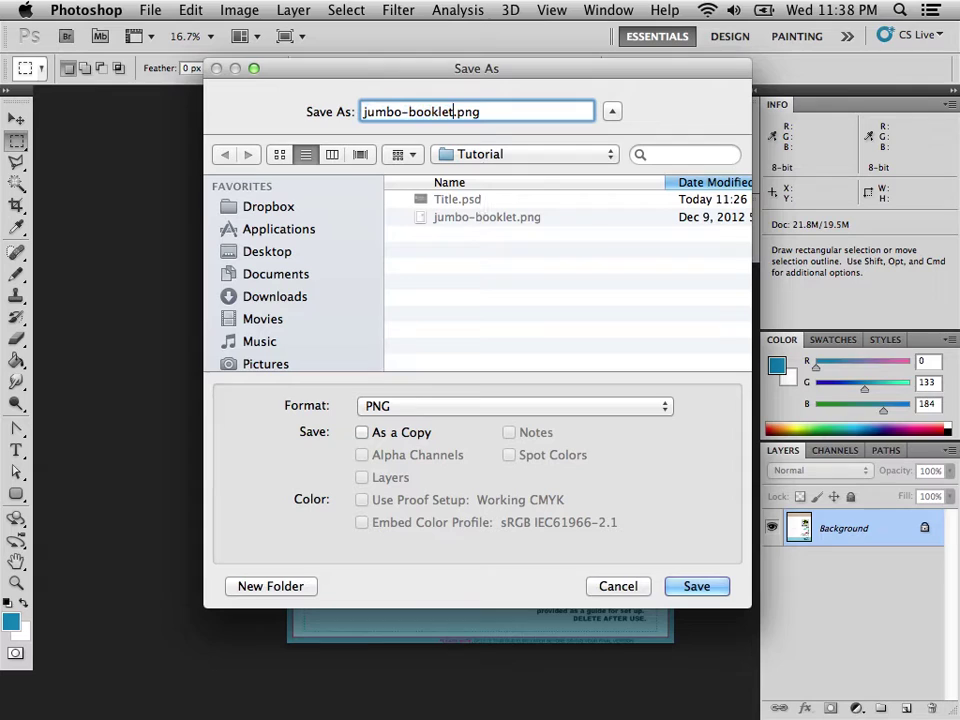
{"action": "type", "text": "-background"}
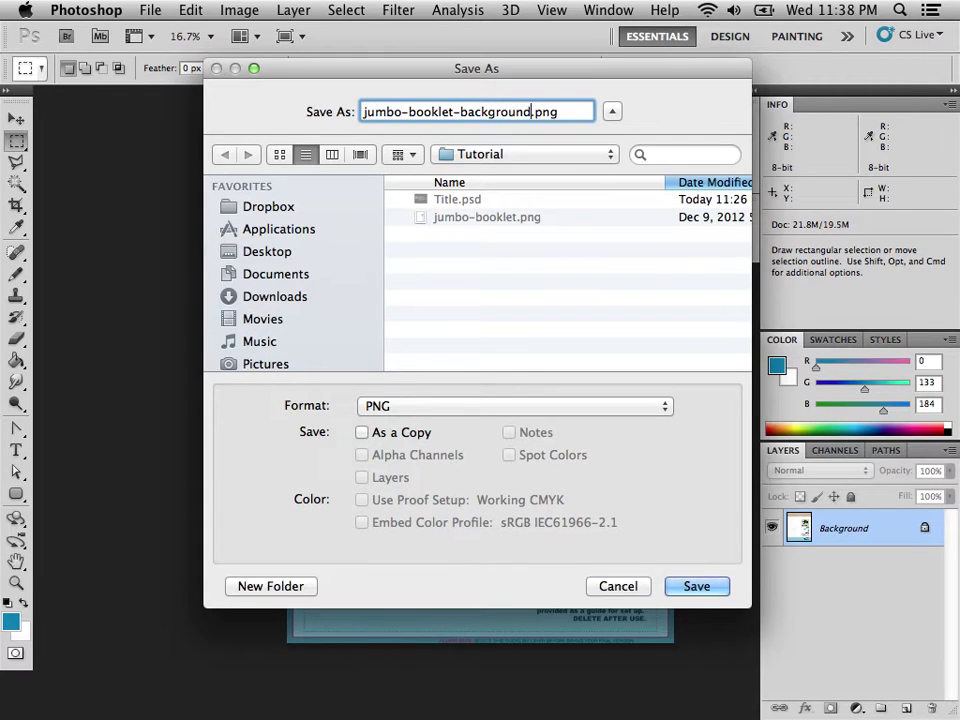
{"action": "key", "text": "Return"}
{"action": "key", "text": "Return"}
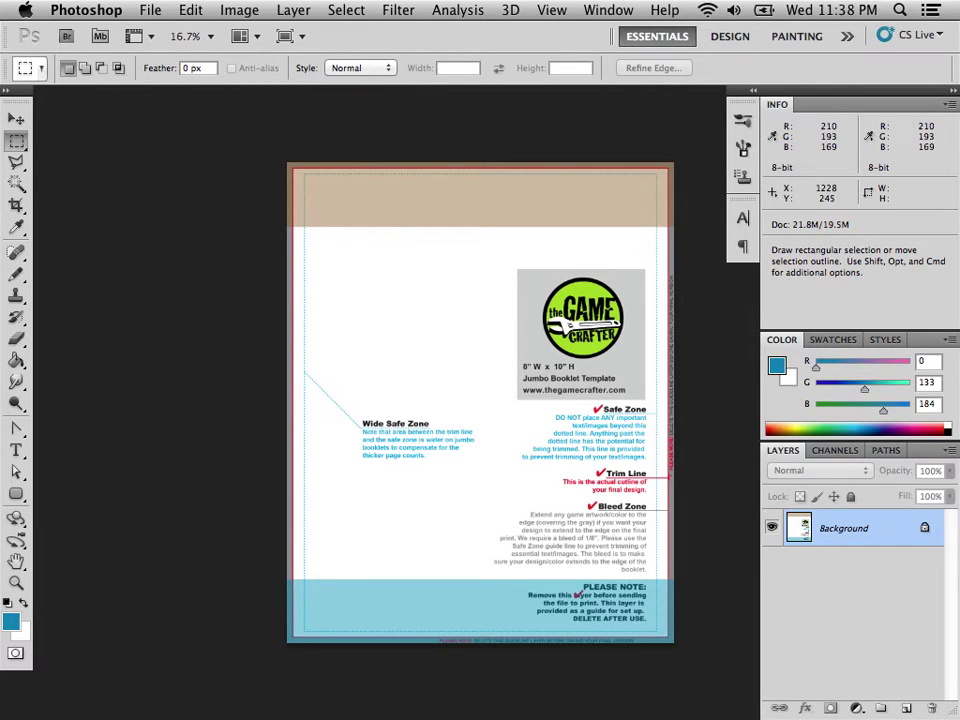
Step: Switch to Pages and create a new document from the Blank word-processing template, keeping its window clear of the inspector
{"action": "key", "text": "super+Tab"}
{"action": "key", "text": "super+Tab"}
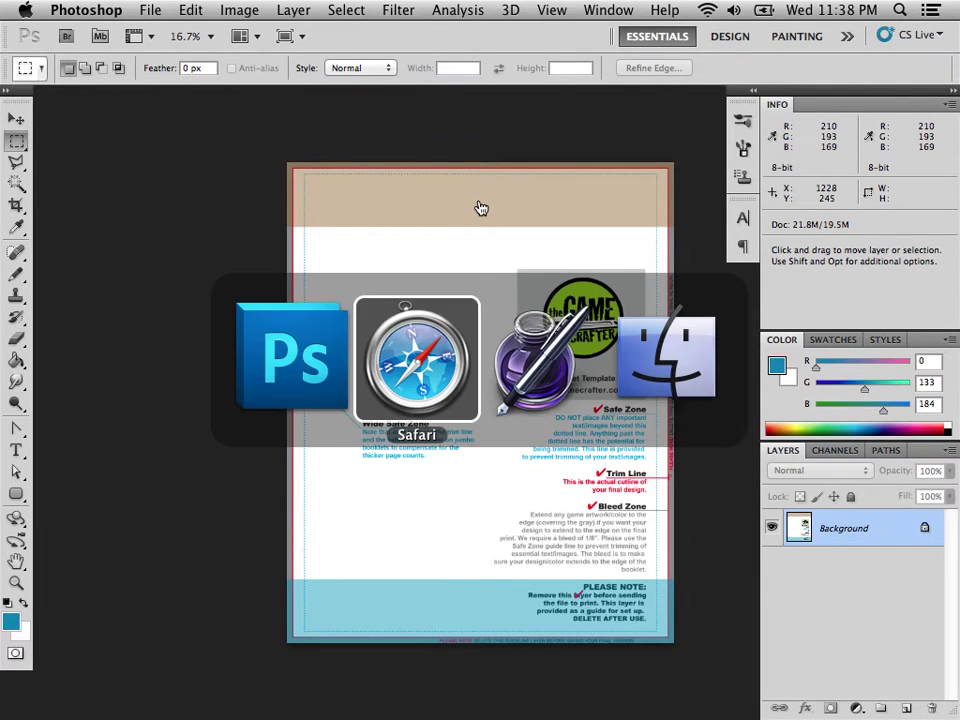
{"action": "key", "text": "super+n"}
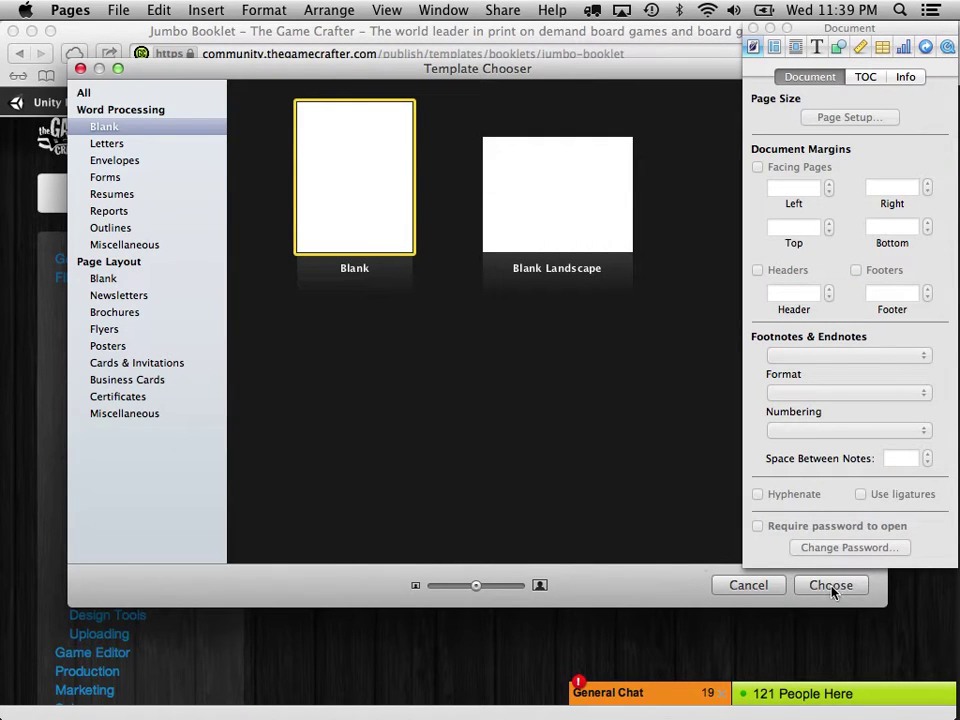
{"action": "double_click", "coordinate": [357, 153]}
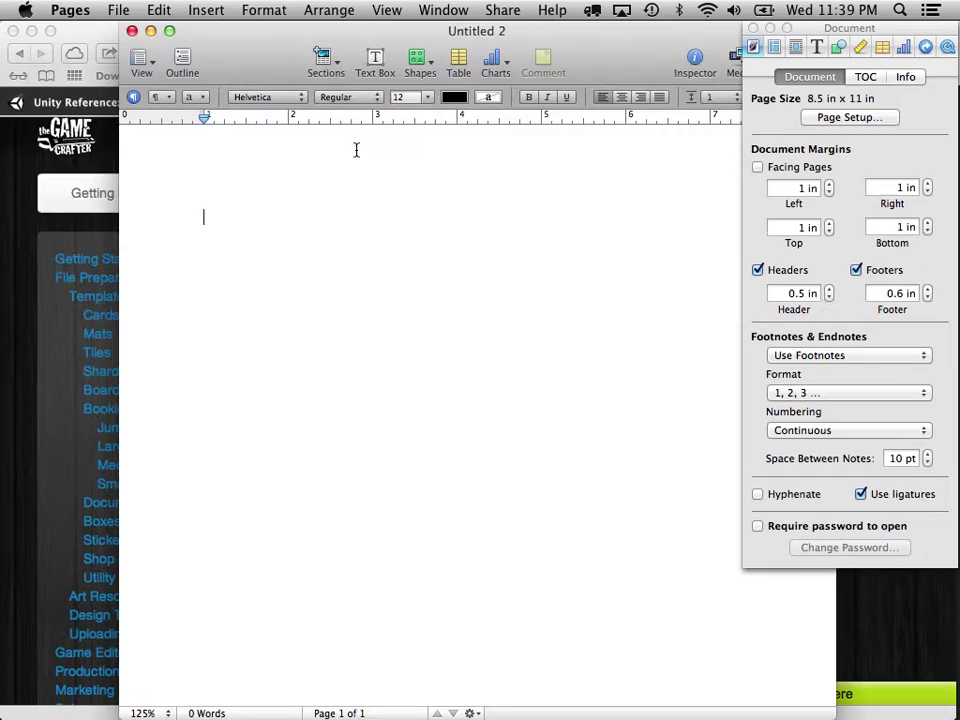
{"action": "left_click_drag", "start_coordinate": [350, 43], "coordinate": [247, 7]}
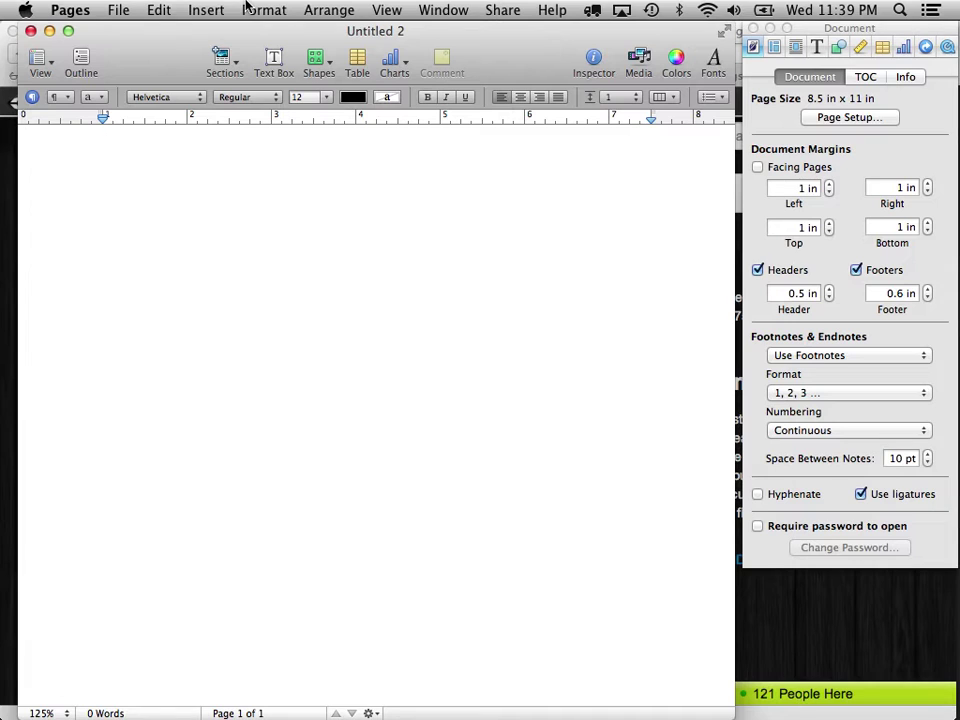
Step: Switch to Safari and check the required image size in pixels and inches on the Jumbo Booklet page
{"action": "key", "text": "super+Tab"}
{"action": "key", "text": "super+Tab"}
{"action": "key", "text": "super+Tab"}
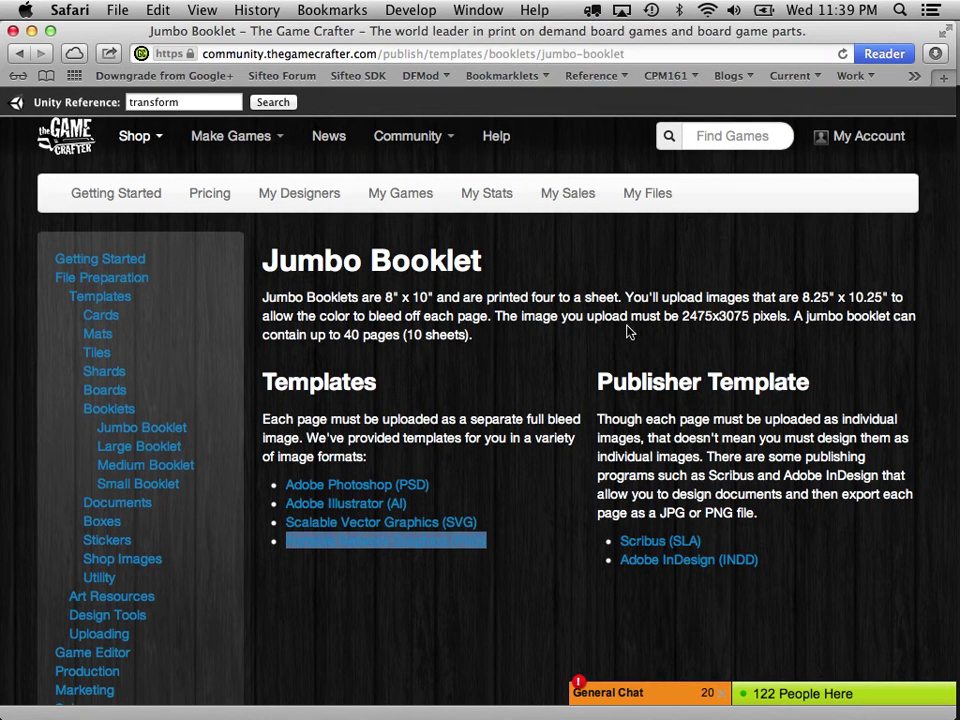
{"action": "left_click_drag", "start_coordinate": [496, 316], "coordinate": [514, 332]}
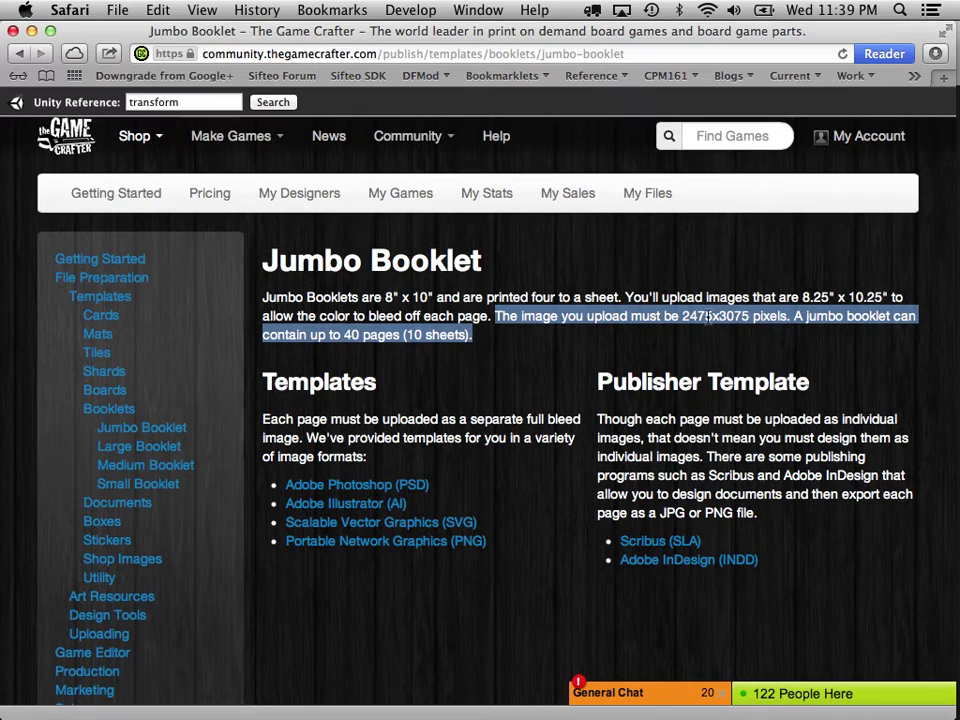
{"action": "left_click_drag", "start_coordinate": [682, 316], "coordinate": [748, 316]}
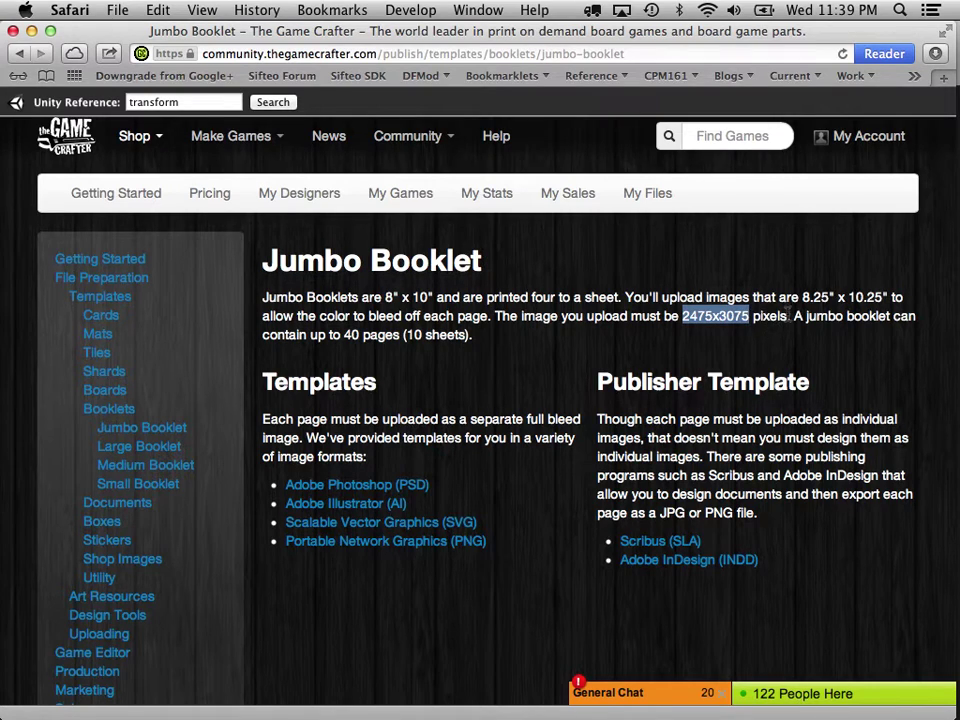
{"action": "left_click_drag", "start_coordinate": [802, 297], "coordinate": [887, 297]}
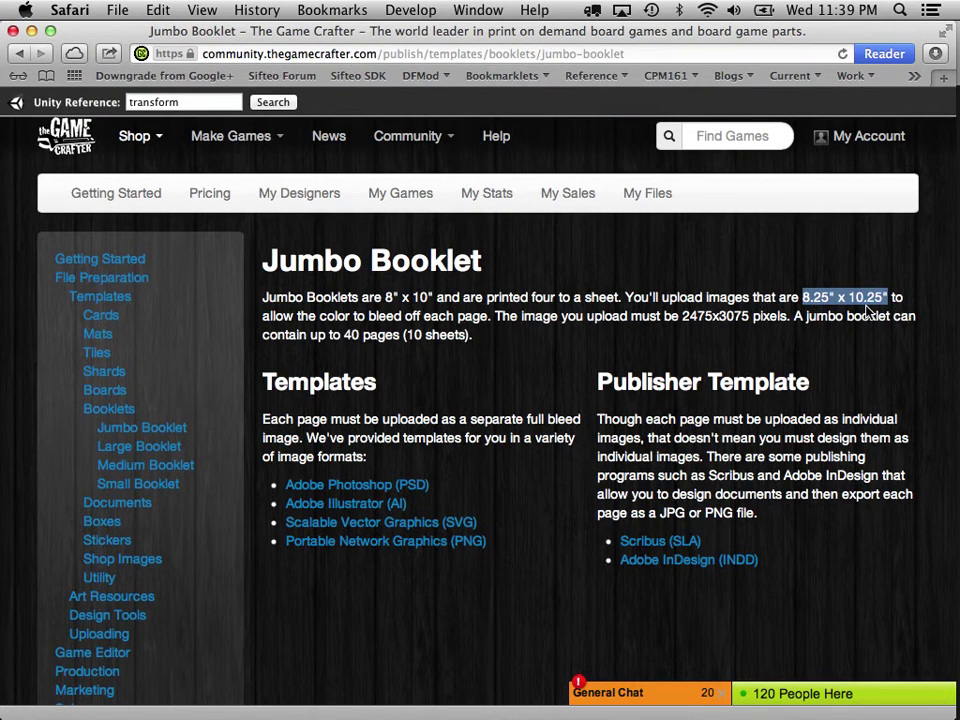
Step: Back in Pages, add a custom paper size named "GameCrafter Jumbo Booklet" in the document's page setup
{"action": "key", "text": "super+Tab"}
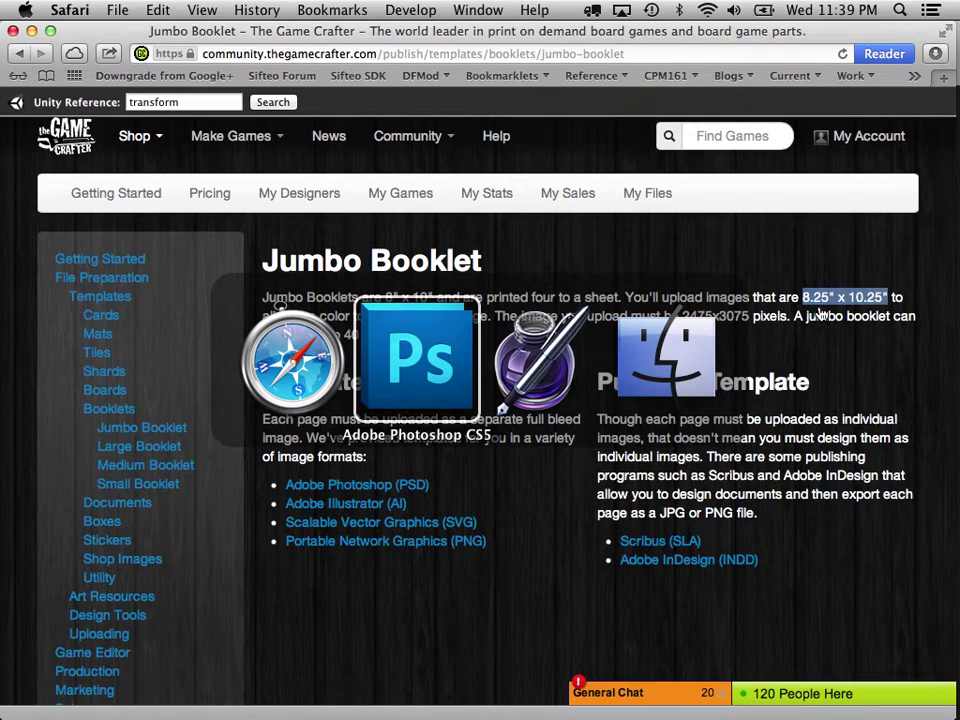
{"action": "key", "text": "super+Tab"}
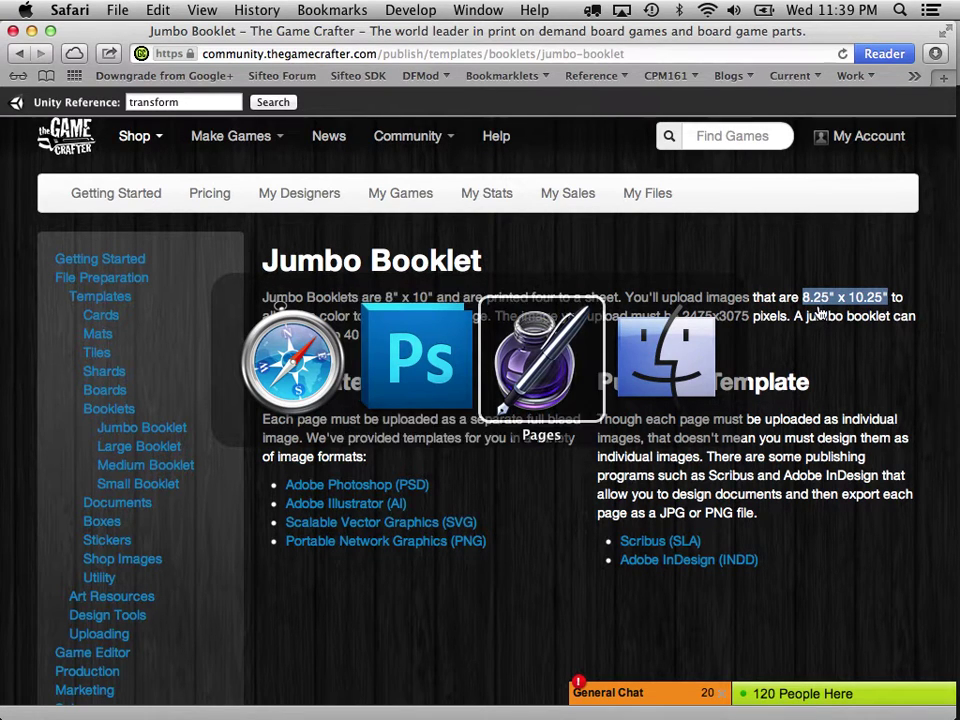
{"action": "left_click", "coordinate": [831, 118]}
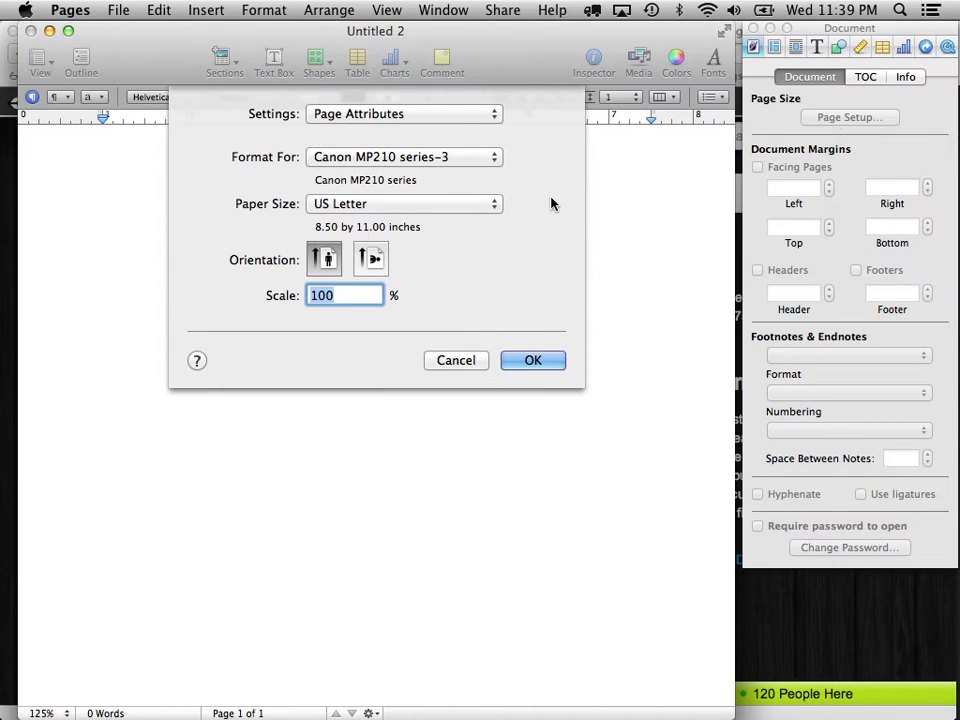
{"action": "left_click", "coordinate": [112, 9]}
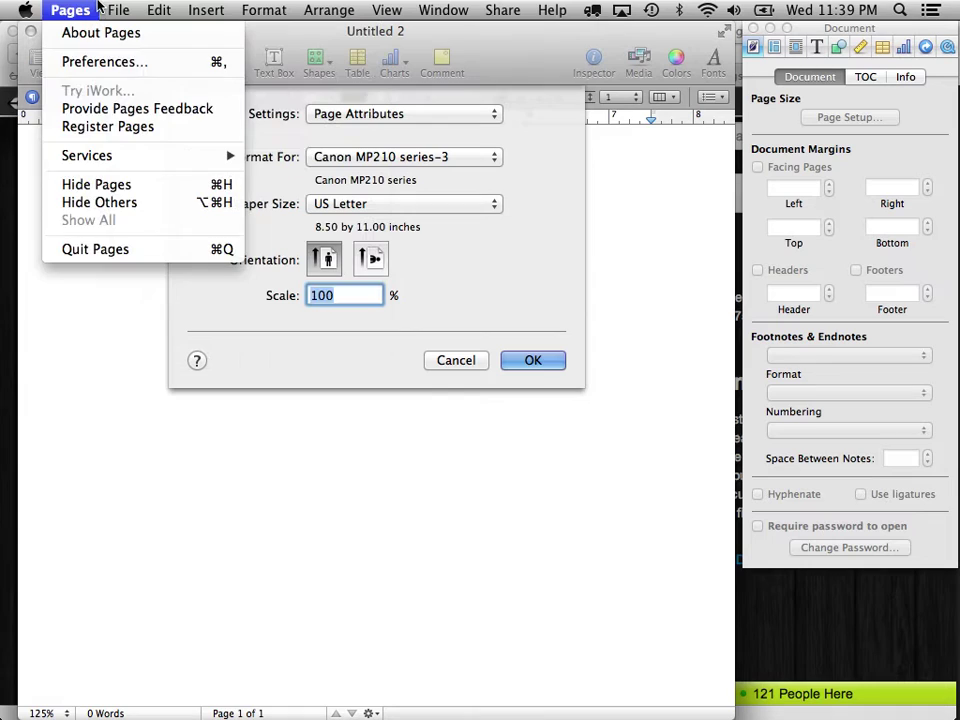
{"action": "left_click", "coordinate": [76, 9]}
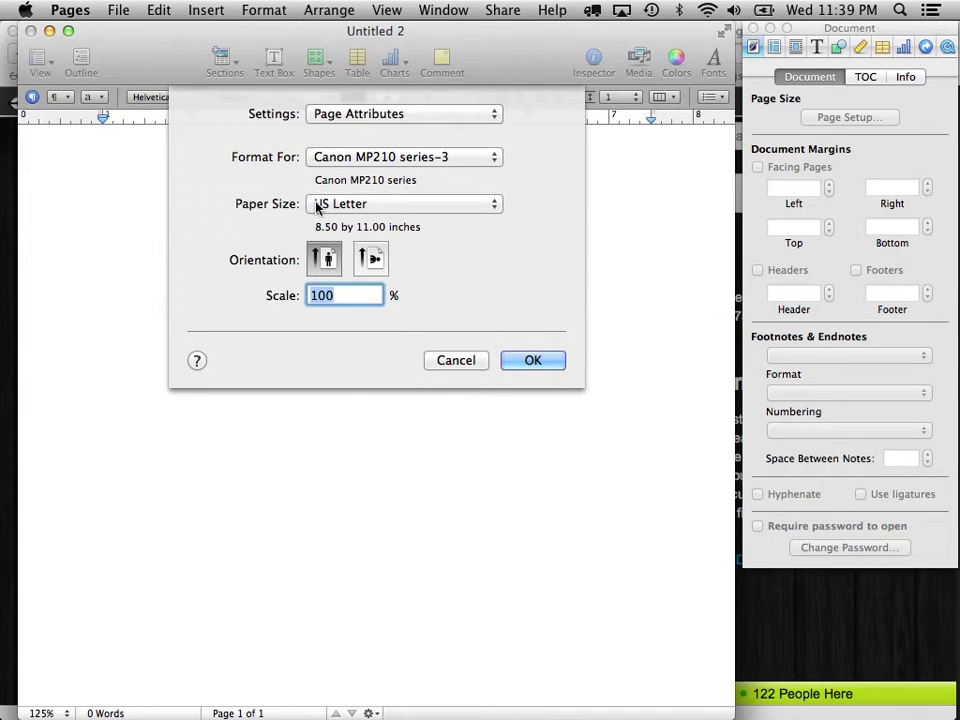
{"action": "left_click", "coordinate": [348, 204]}
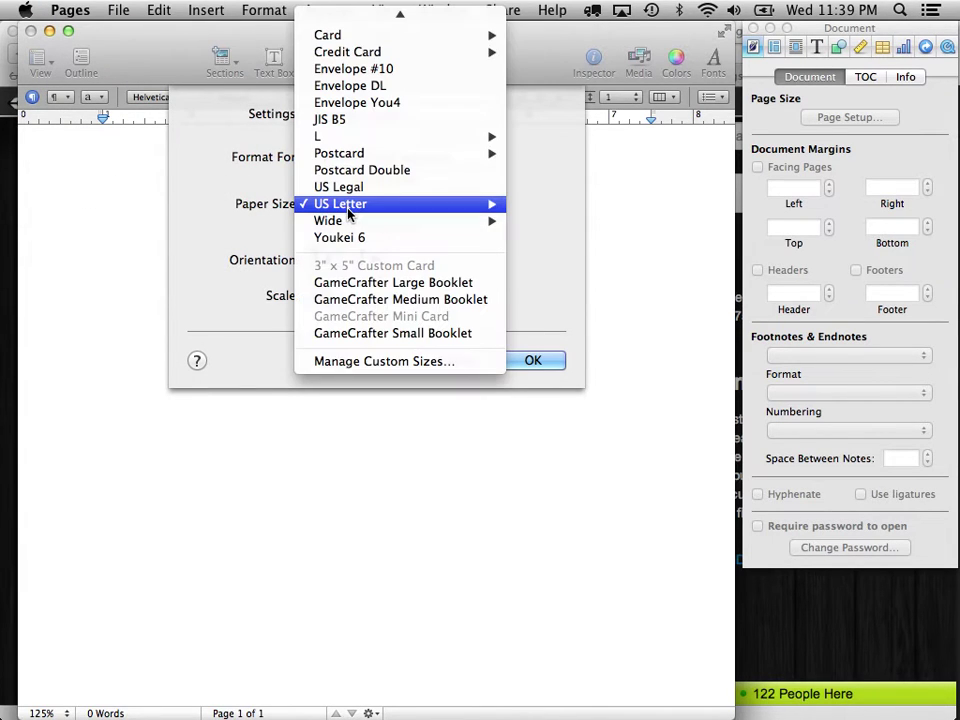
{"action": "mouse_move", "coordinate": [348, 213]}
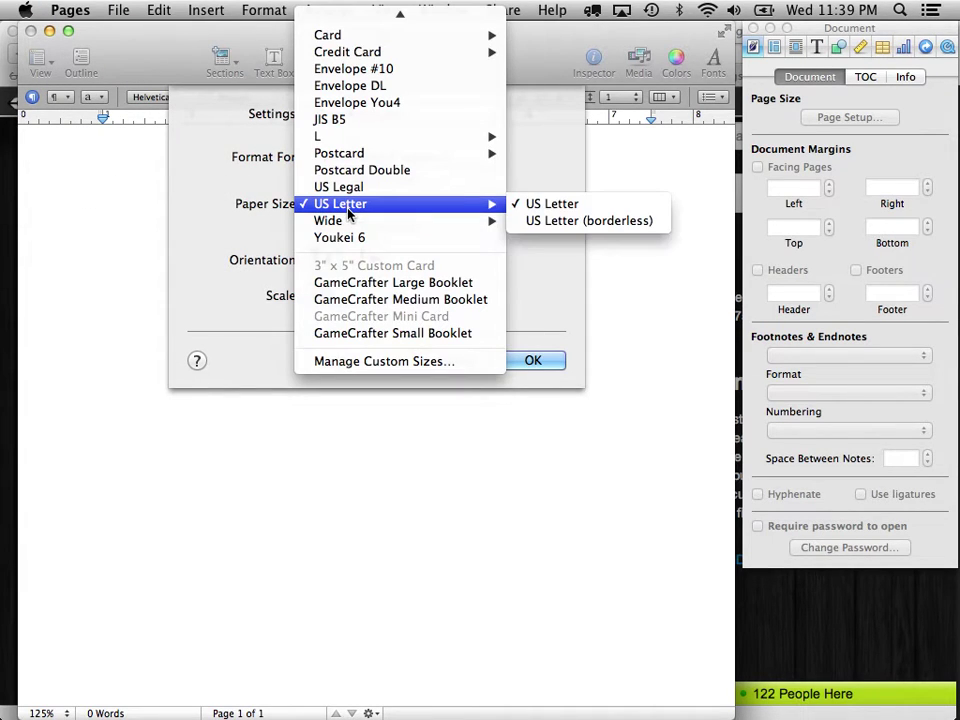
{"action": "left_click", "coordinate": [376, 362]}
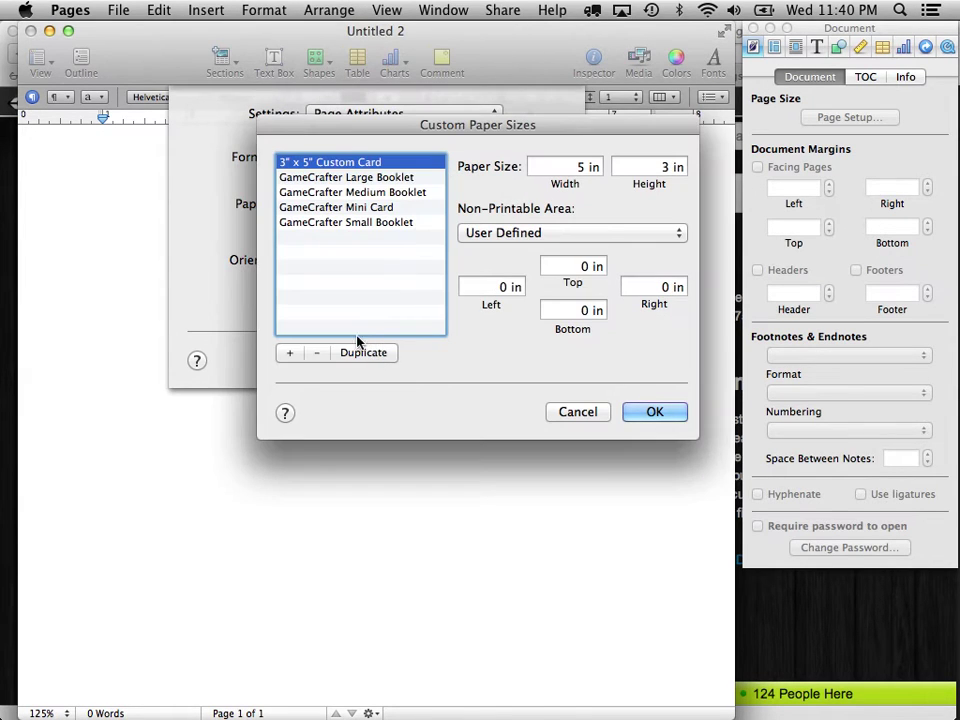
{"action": "left_click", "coordinate": [289, 354]}
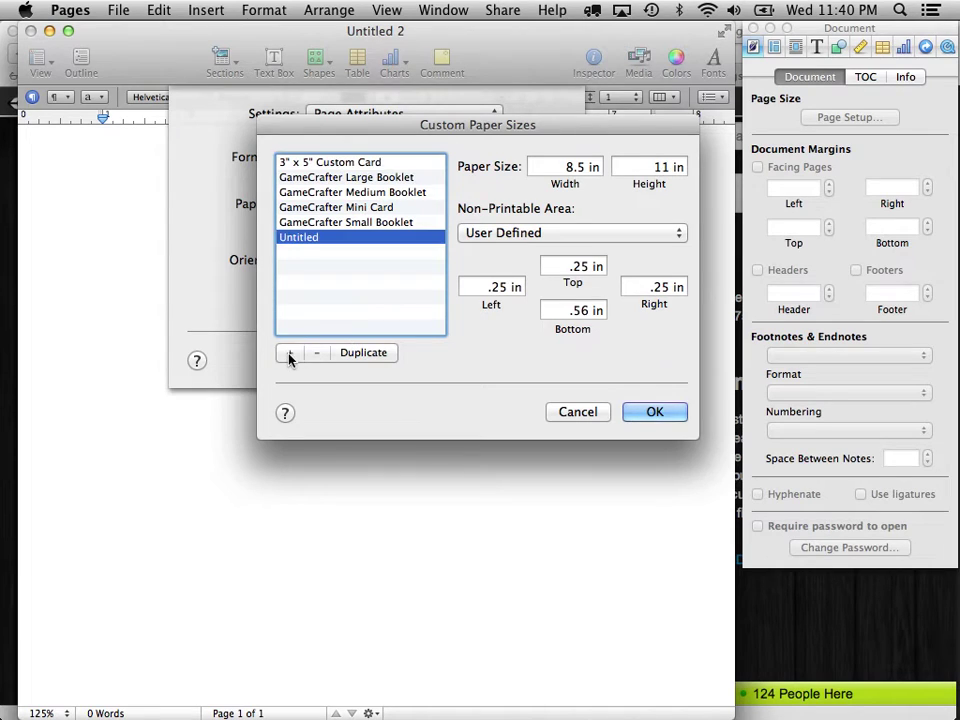
{"action": "double_click", "coordinate": [297, 239]}
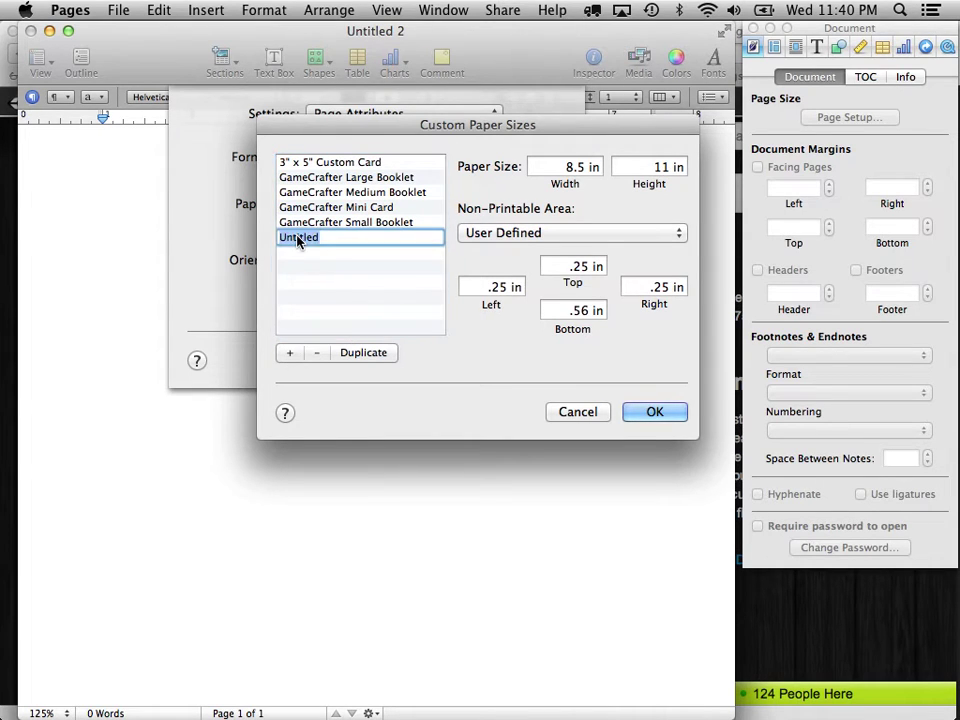
{"action": "type", "text": "GameCrafter Jumbo Booklet"}
{"action": "key", "text": "Return"}
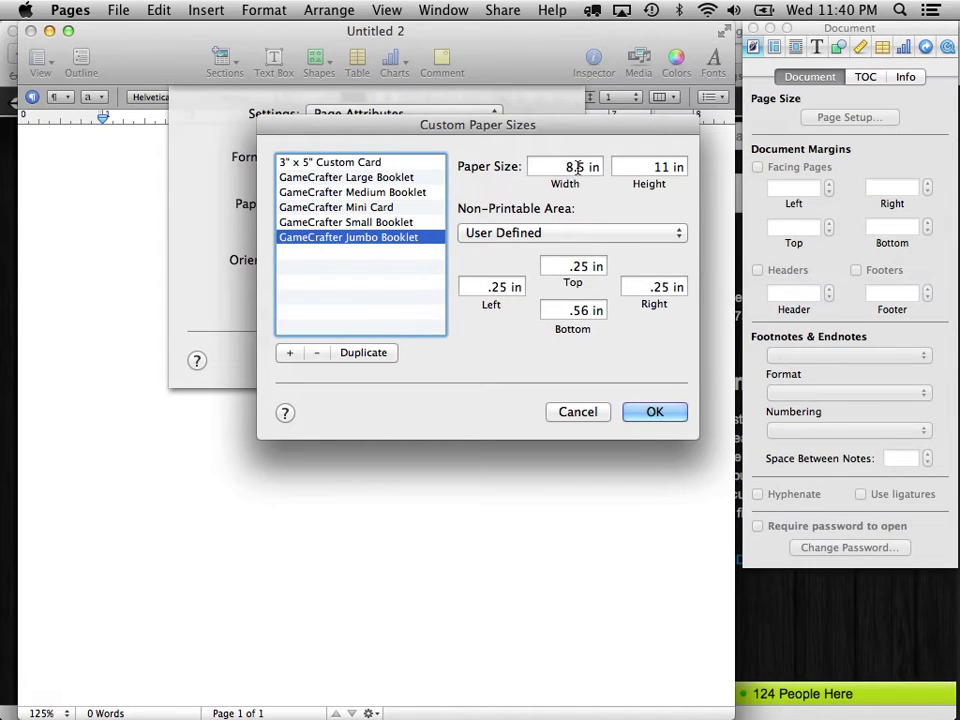
Step: Set the custom paper size to 8.25 in wide and 10.25 in high, checking it against the Jumbo Booklet web page
{"action": "left_click", "coordinate": [583, 168]}
{"action": "type", "text": "2"}
{"action": "key", "text": "Tab"}
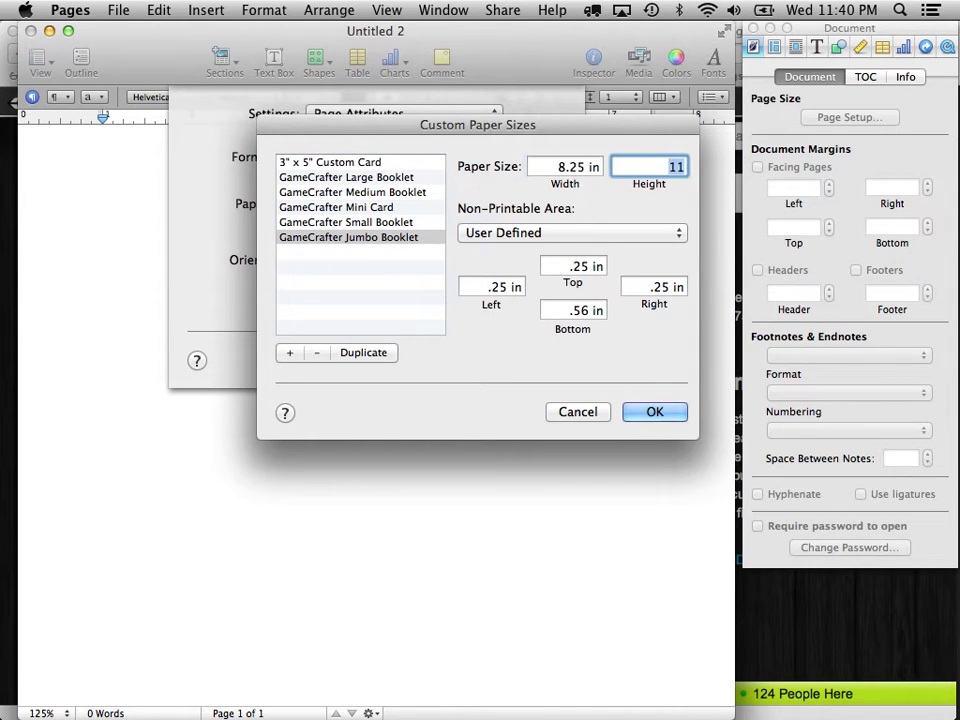
{"action": "type", "text": "10.25"}
{"action": "key", "text": "super+Tab"}
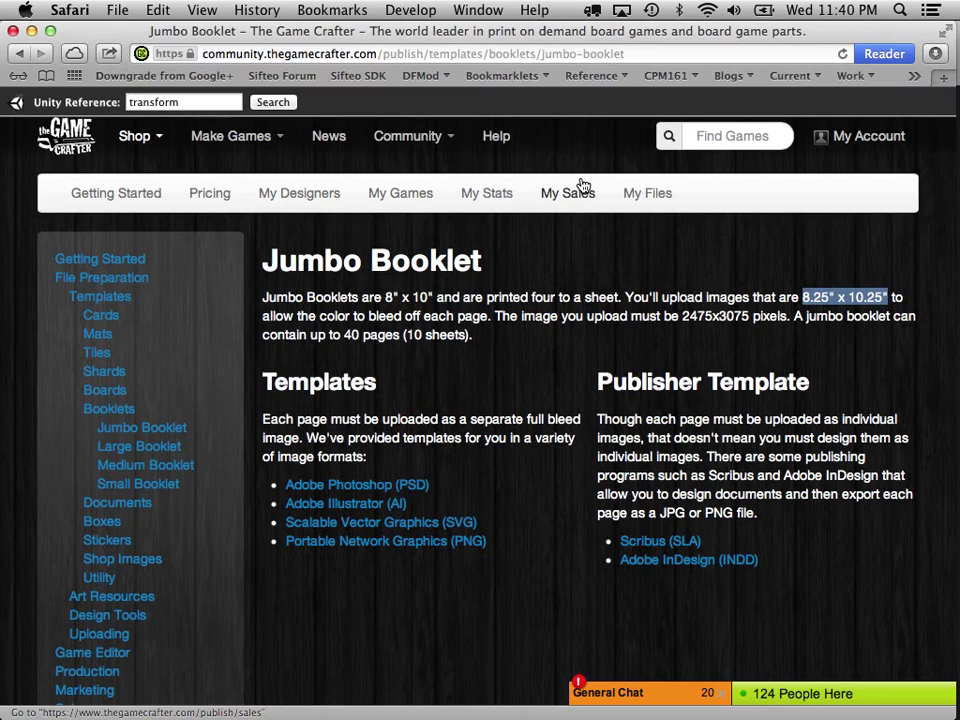
{"action": "key", "text": "super+Tab"}
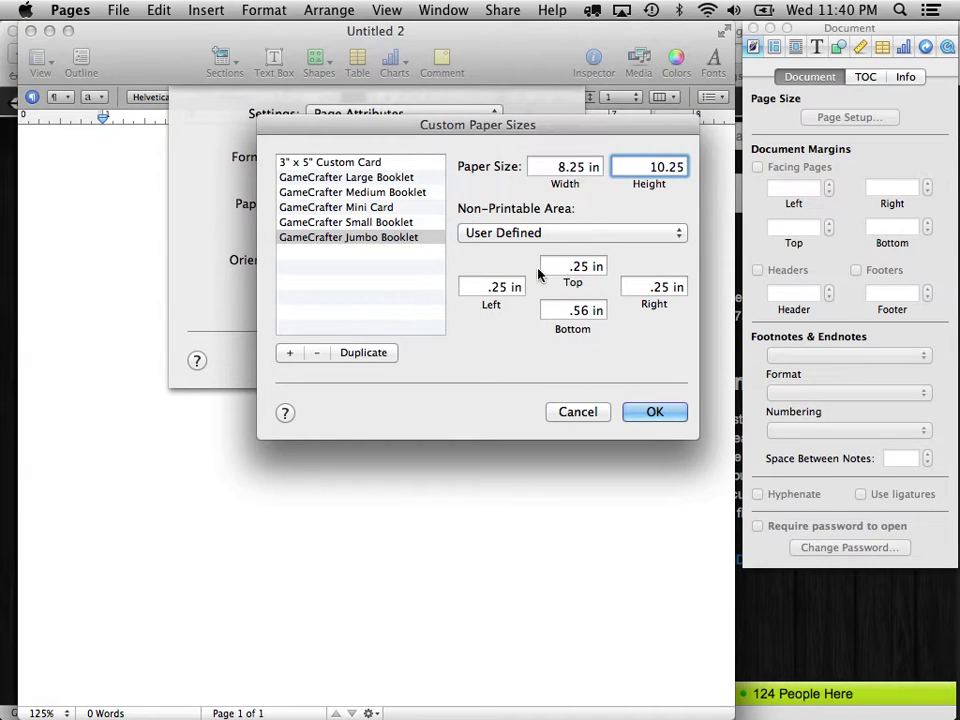
Step: Set the non-printable area to 0 in on all four sides and apply the GameCrafter Jumbo Booklet paper size to the document
{"action": "left_click_drag", "start_coordinate": [549, 266], "coordinate": [647, 268]}
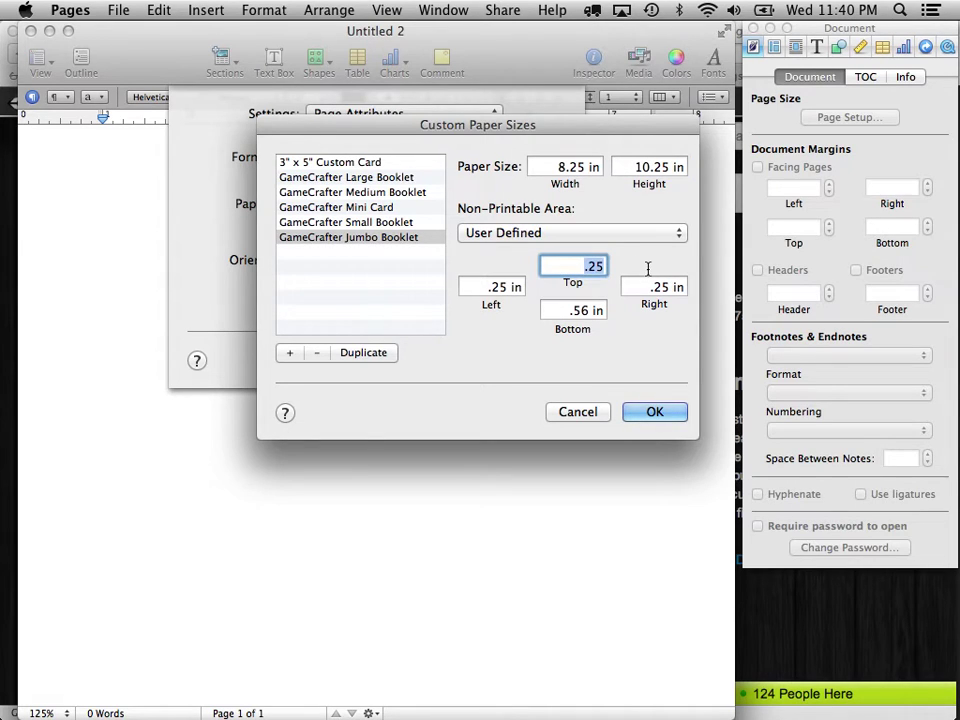
{"action": "type", "text": "0"}
{"action": "key", "text": "Tab"}
{"action": "type", "text": "0"}
{"action": "key", "text": "Tab"}
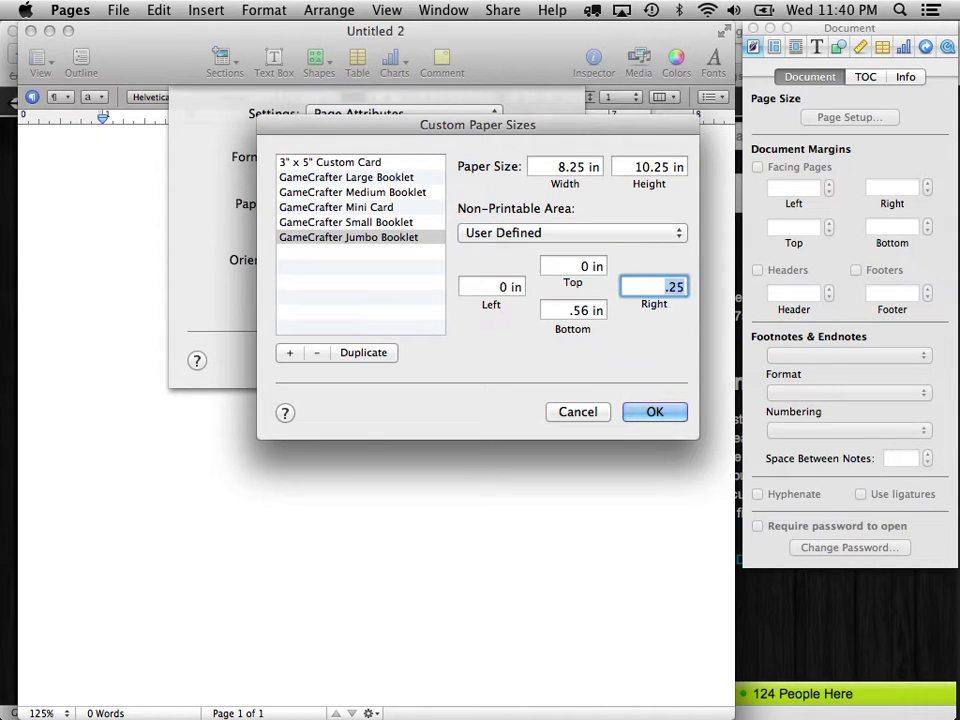
{"action": "type", "text": "0"}
{"action": "key", "text": "Tab"}
{"action": "type", "text": "0"}
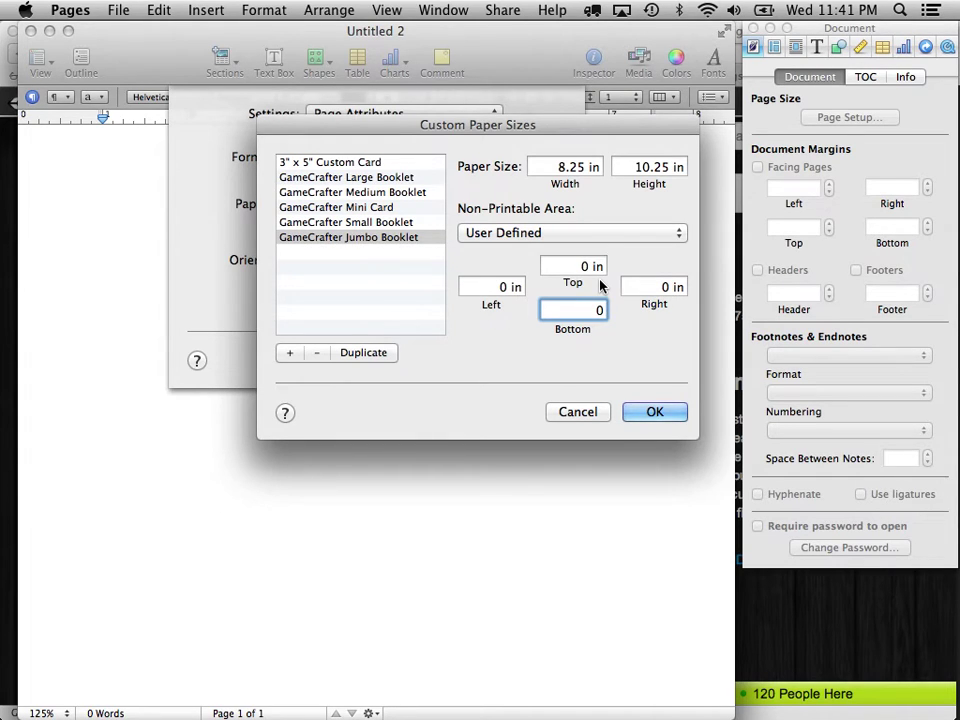
{"action": "left_click", "coordinate": [659, 413]}
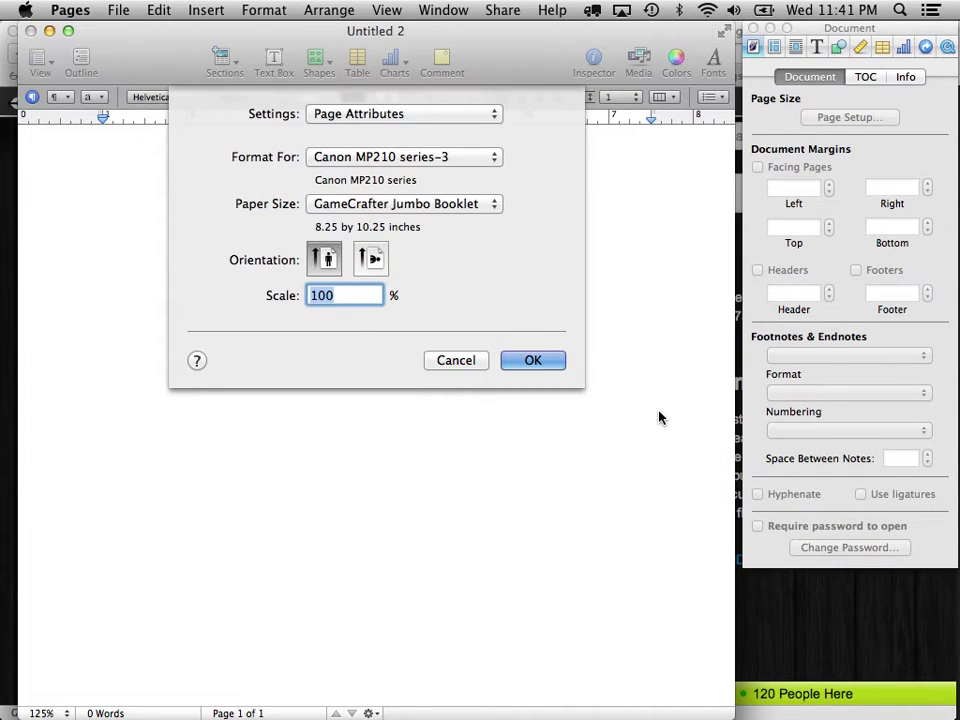
{"action": "left_click", "coordinate": [535, 364]}
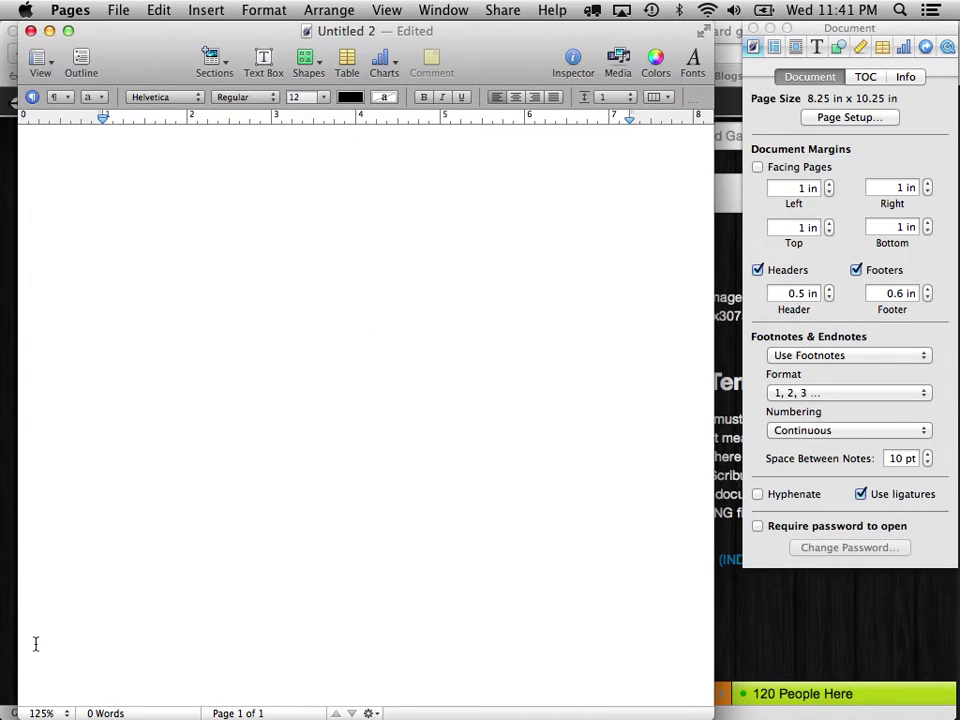
Step: Set the document zoom to 100% and show the page layout outlines
{"action": "left_click", "coordinate": [42, 712]}
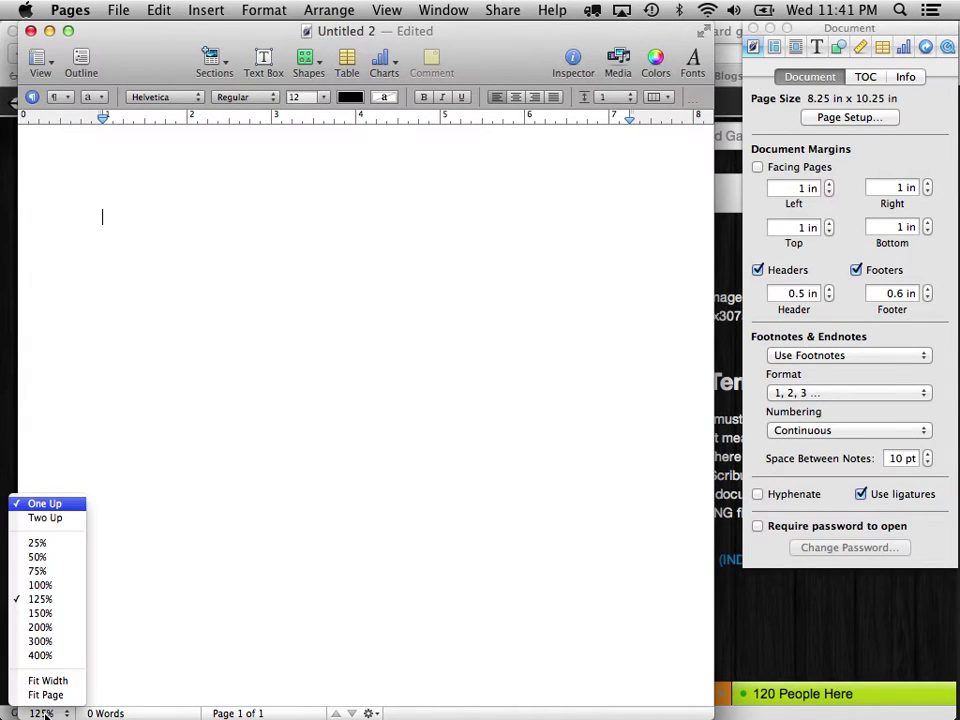
{"action": "left_click", "coordinate": [40, 585]}
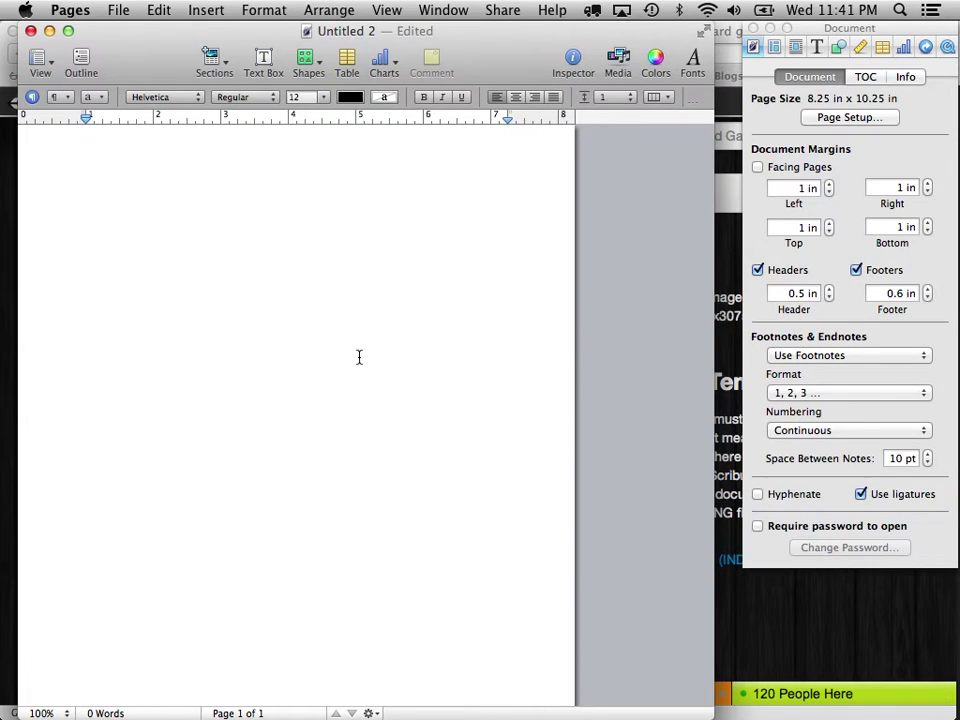
{"action": "left_click", "coordinate": [36, 56]}
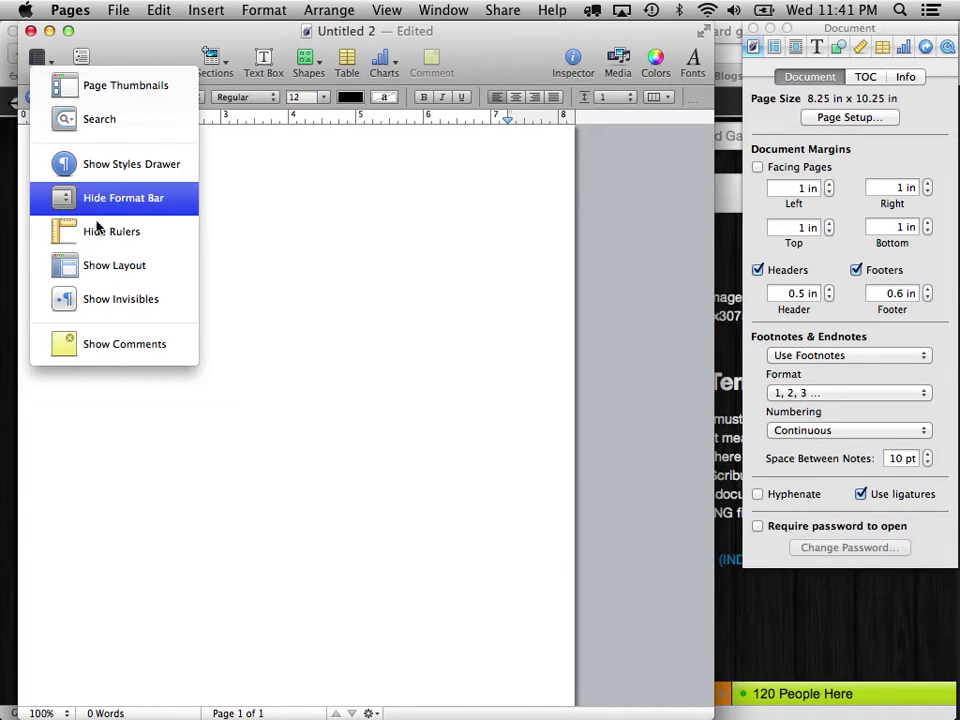
{"action": "left_click", "coordinate": [103, 266]}
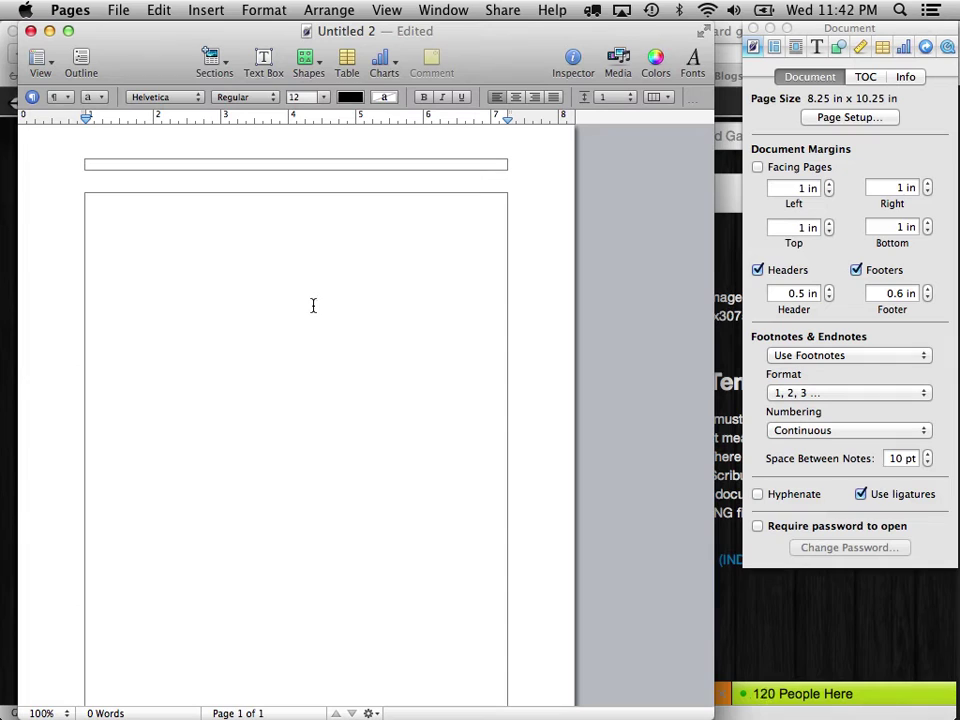
Step: Copy the entire booklet background image from Photoshop, paste it into the Pages document and select it
{"action": "key", "text": "super+Tab"}
{"action": "key", "text": "super+Tab"}
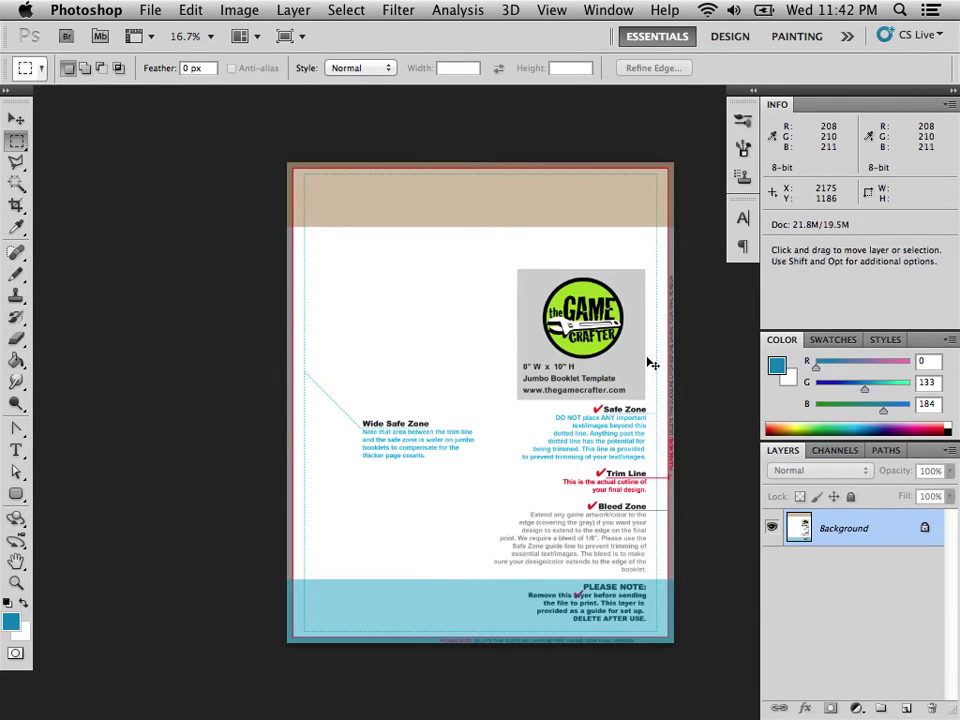
{"action": "key", "text": "super+a"}
{"action": "key", "text": "super+Tab"}
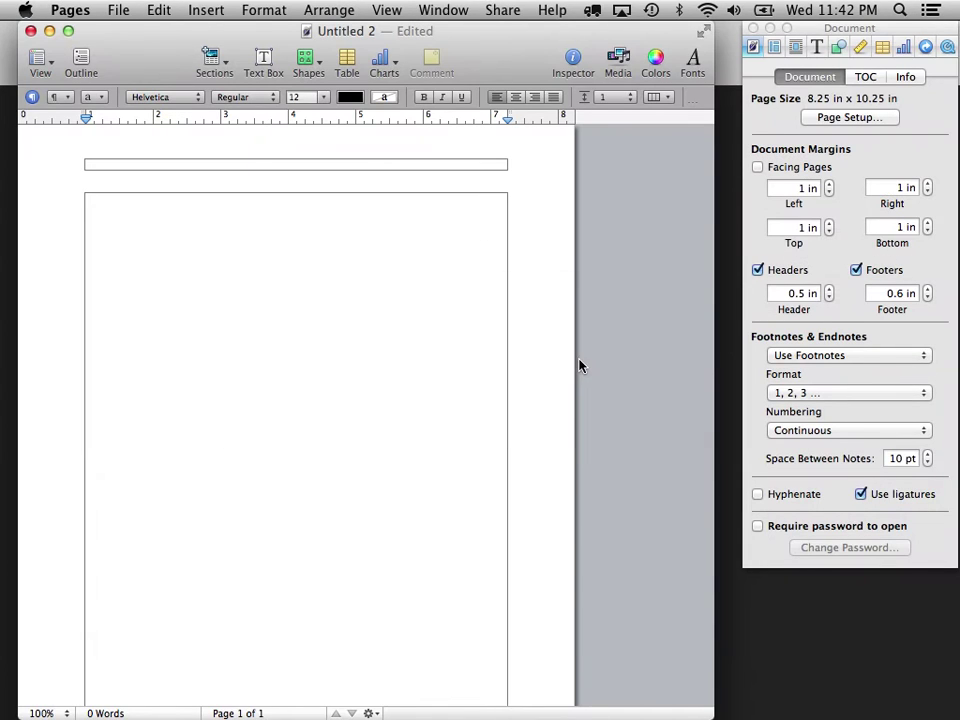
{"action": "key", "text": "super+v"}
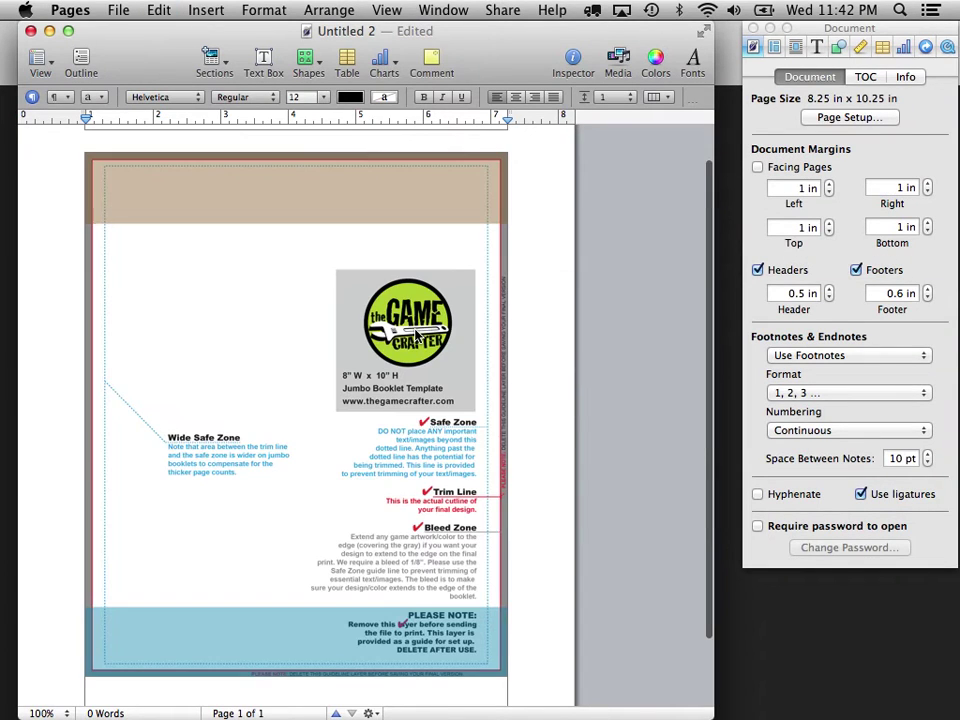
{"action": "left_click", "coordinate": [300, 336]}
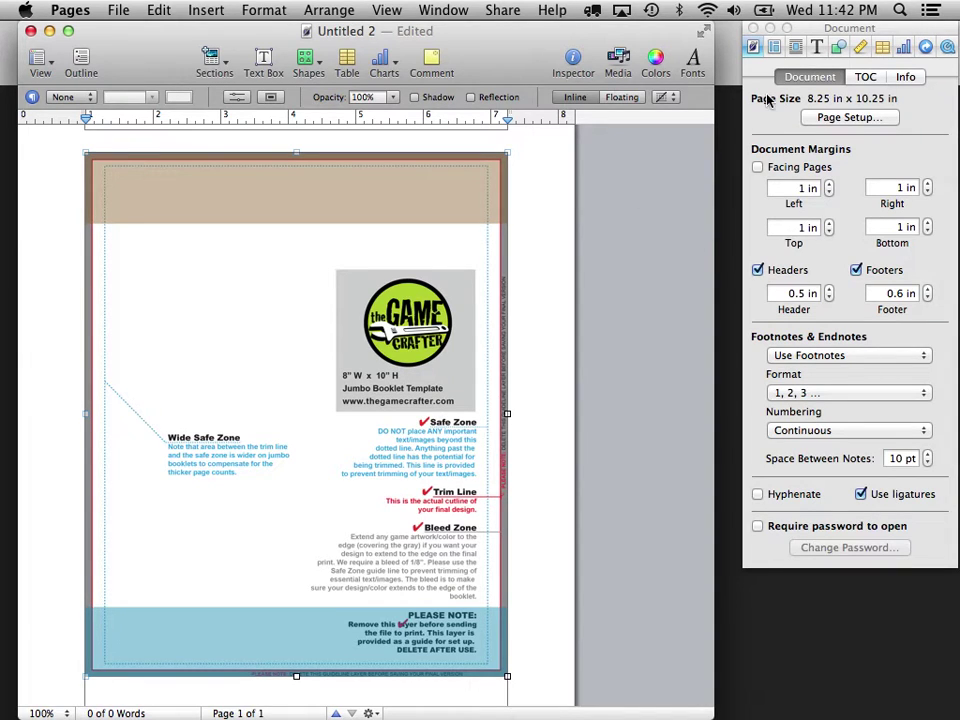
Step: Place the pasted template image in the background and restore it to its original size
{"action": "left_click", "coordinate": [795, 47]}
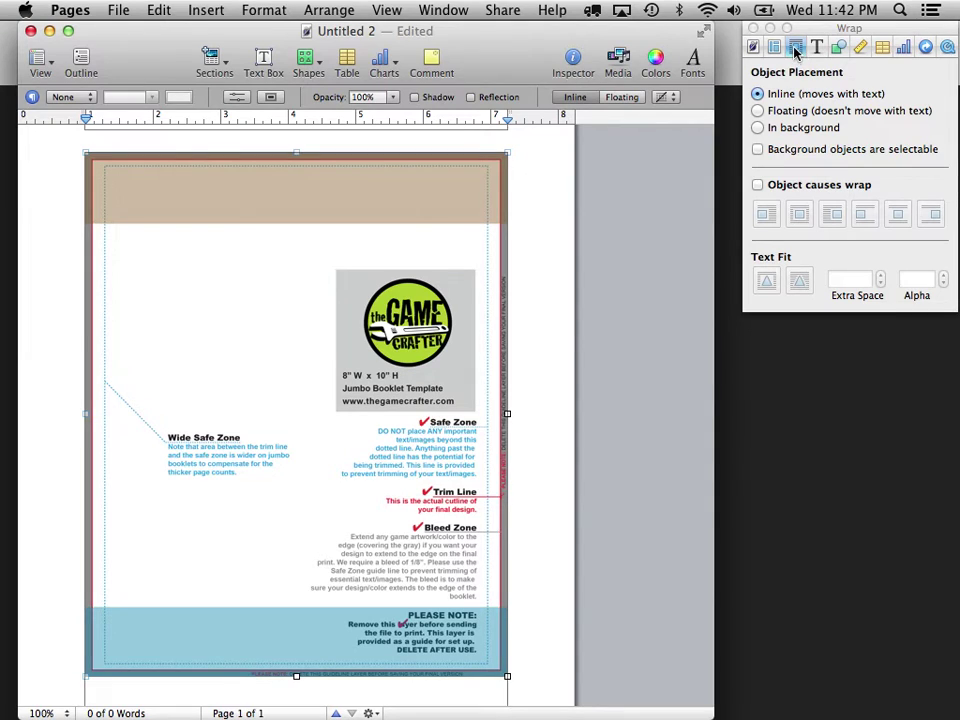
{"action": "left_click", "coordinate": [757, 129]}
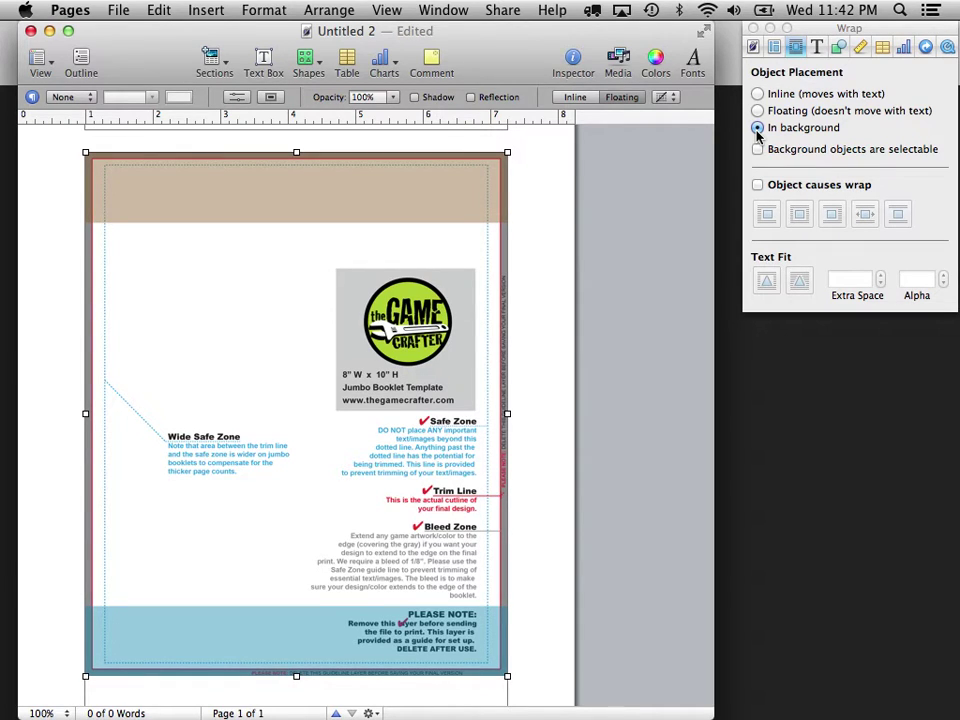
{"action": "left_click", "coordinate": [859, 49]}
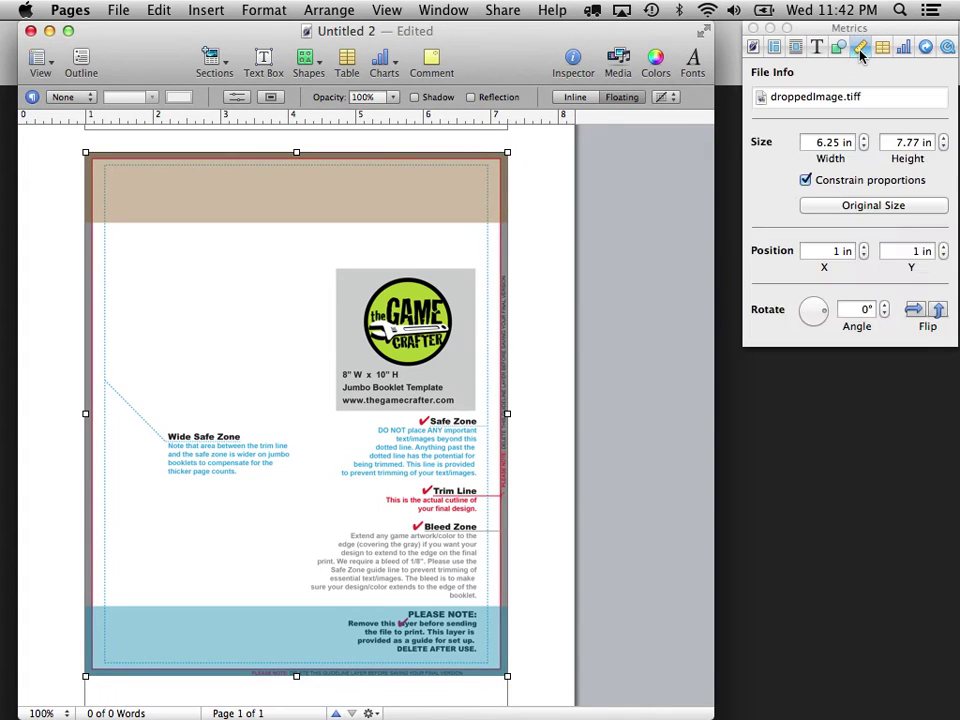
{"action": "left_click", "coordinate": [847, 207]}
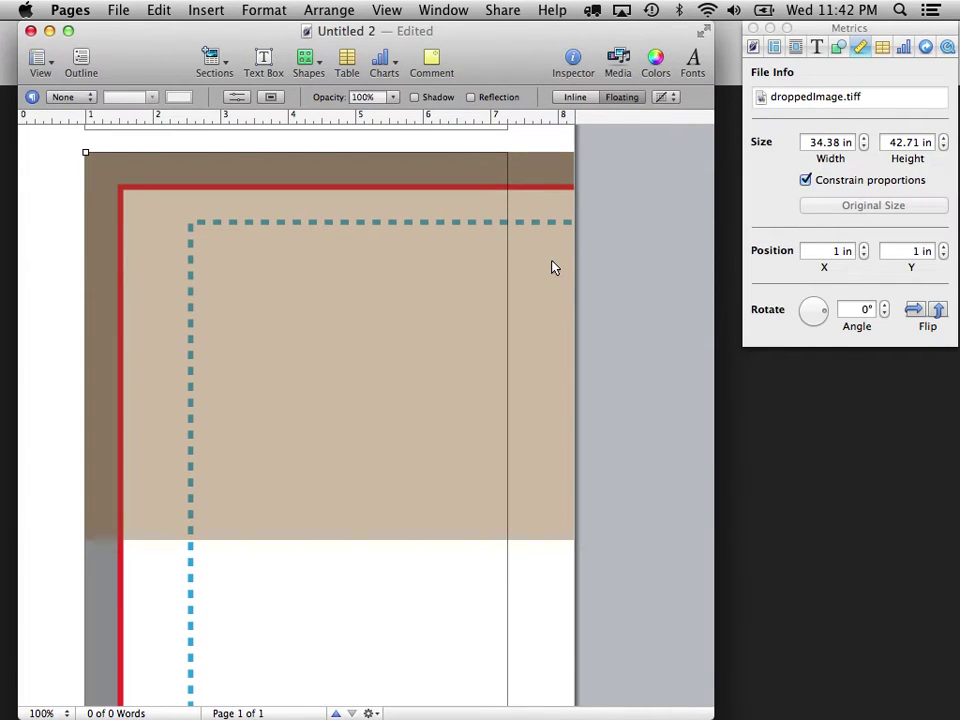
Step: Set the template image's width to 8.25 in with proportions constrained, checking the required size on the Jumbo Booklet web page
{"action": "left_click", "coordinate": [811, 147]}
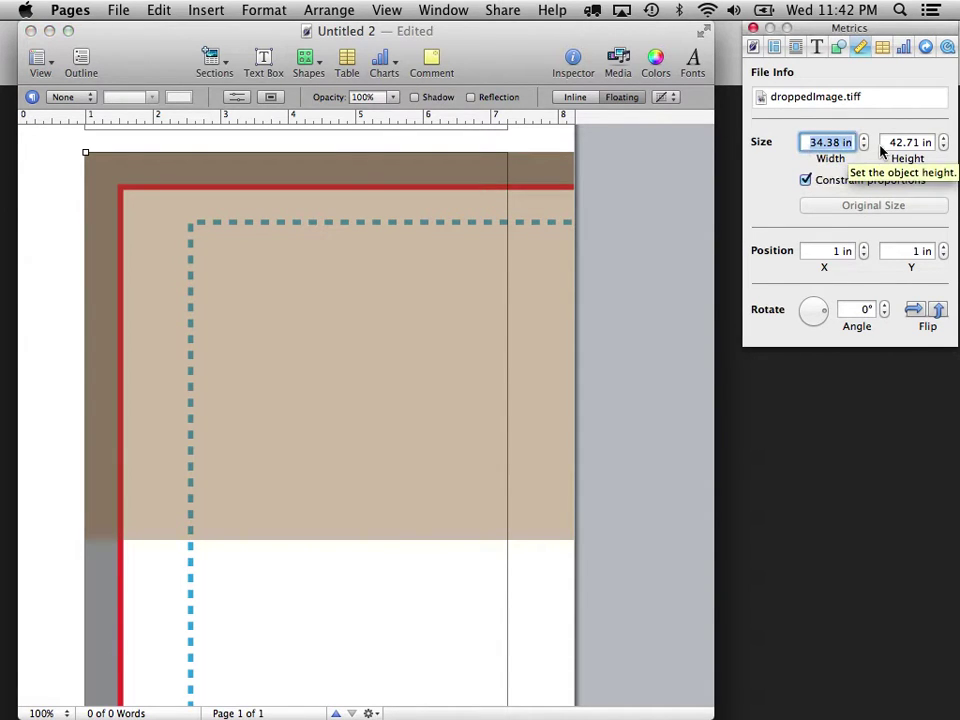
{"action": "key", "text": "super+Tab"}
{"action": "key", "text": "super+Tab"}
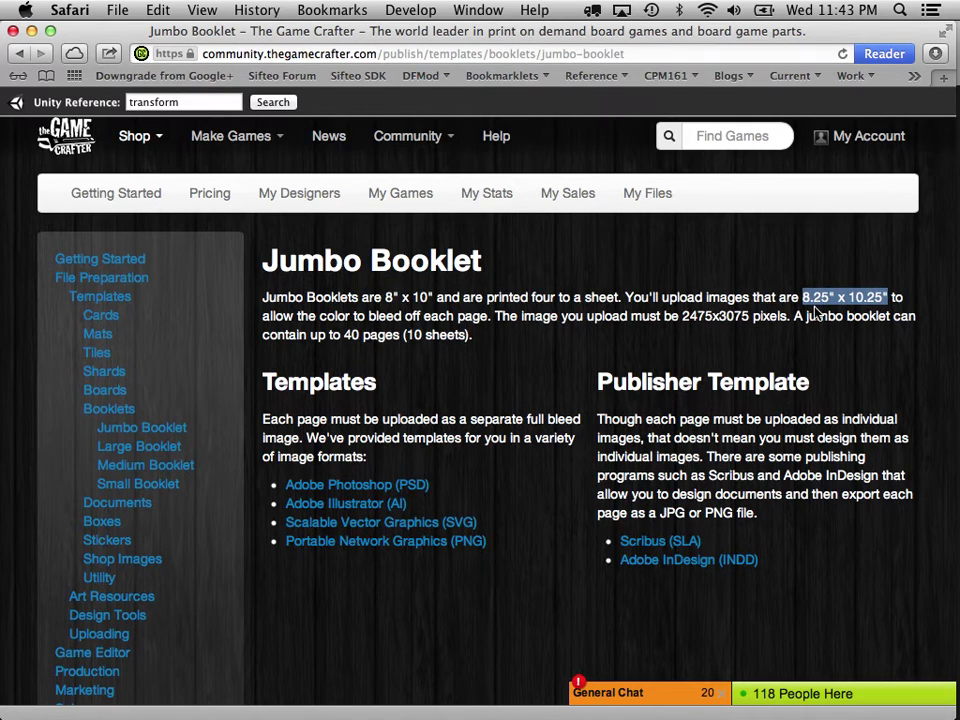
{"action": "key", "text": "super+Tab"}
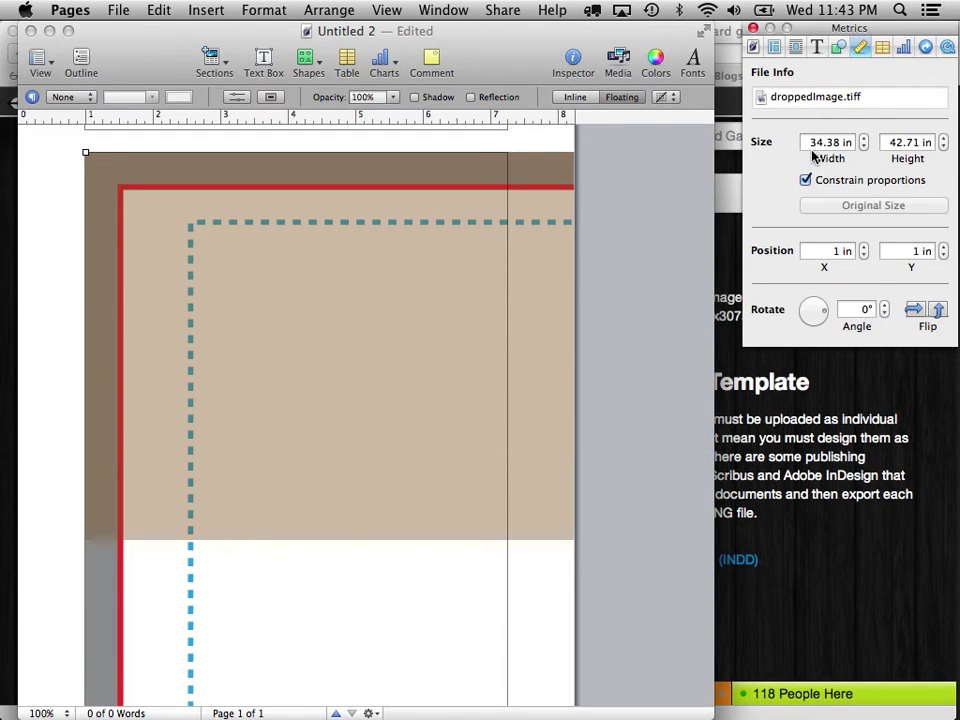
{"action": "left_click", "coordinate": [812, 146]}
{"action": "type", "text": "8."}
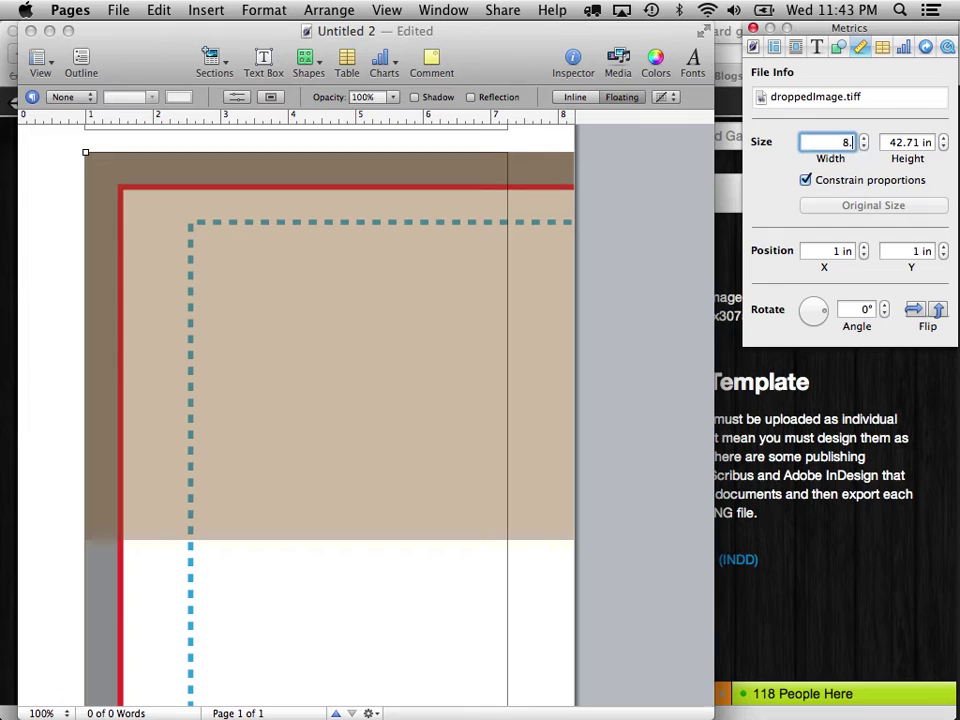
{"action": "type", "text": "25"}
{"action": "key", "text": "Tab"}
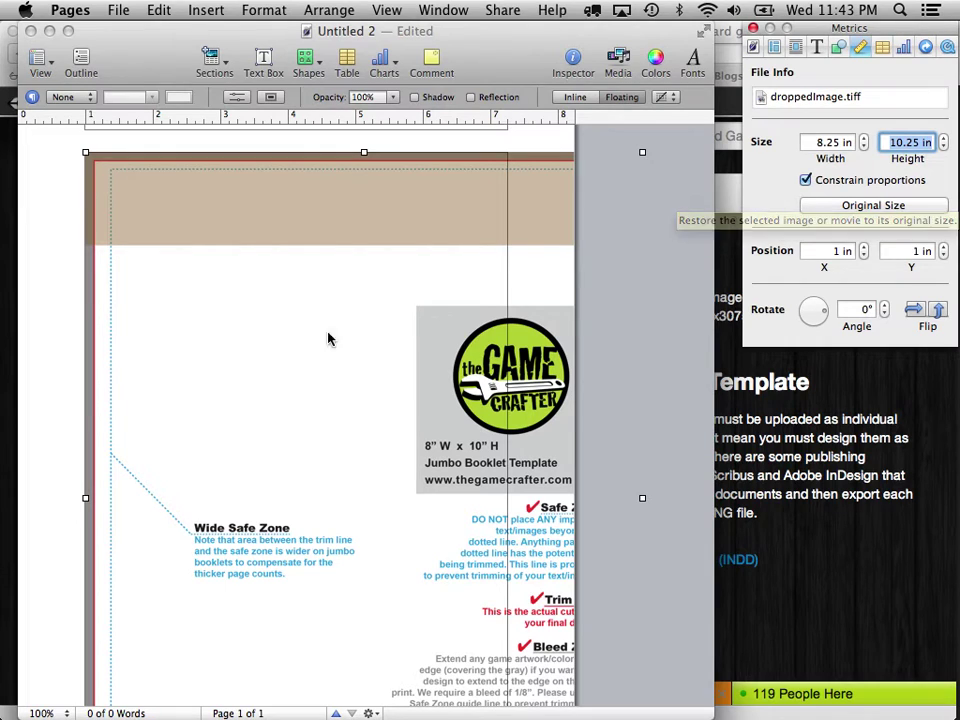
Step: Set the template image's position to X 0 in and Y 0 in, and check its fit on the page
{"action": "left_click", "coordinate": [843, 252]}
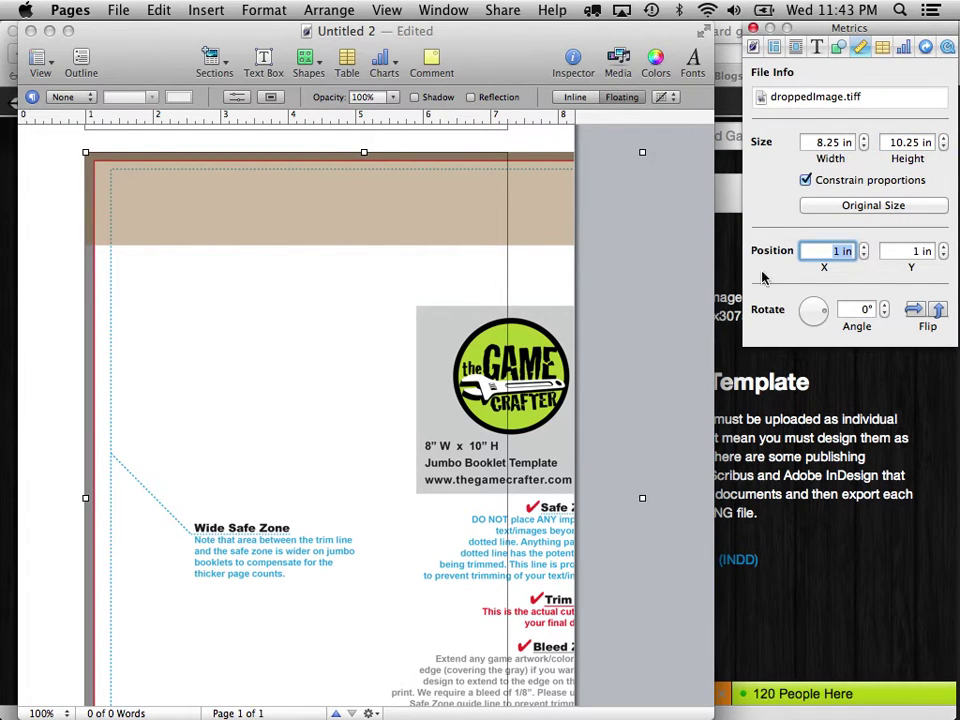
{"action": "type", "text": "0"}
{"action": "key", "text": "Tab"}
{"action": "type", "text": "0"}
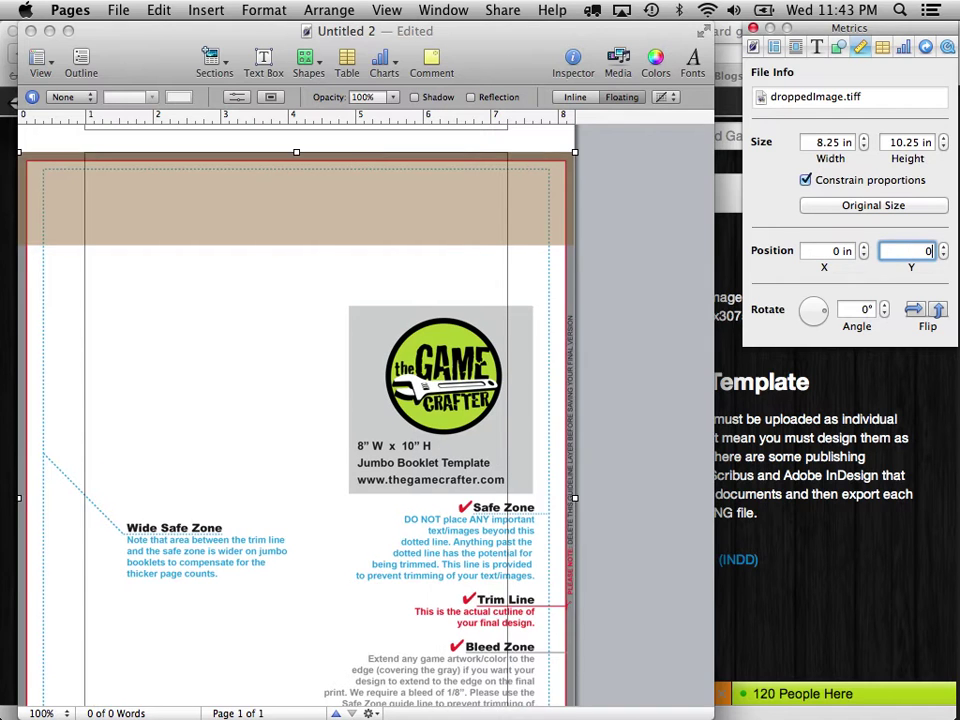
{"action": "key", "text": "Tab"}
{"action": "scroll", "coordinate": [289, 349], "scroll_direction": "up", "scroll_amount": 3}
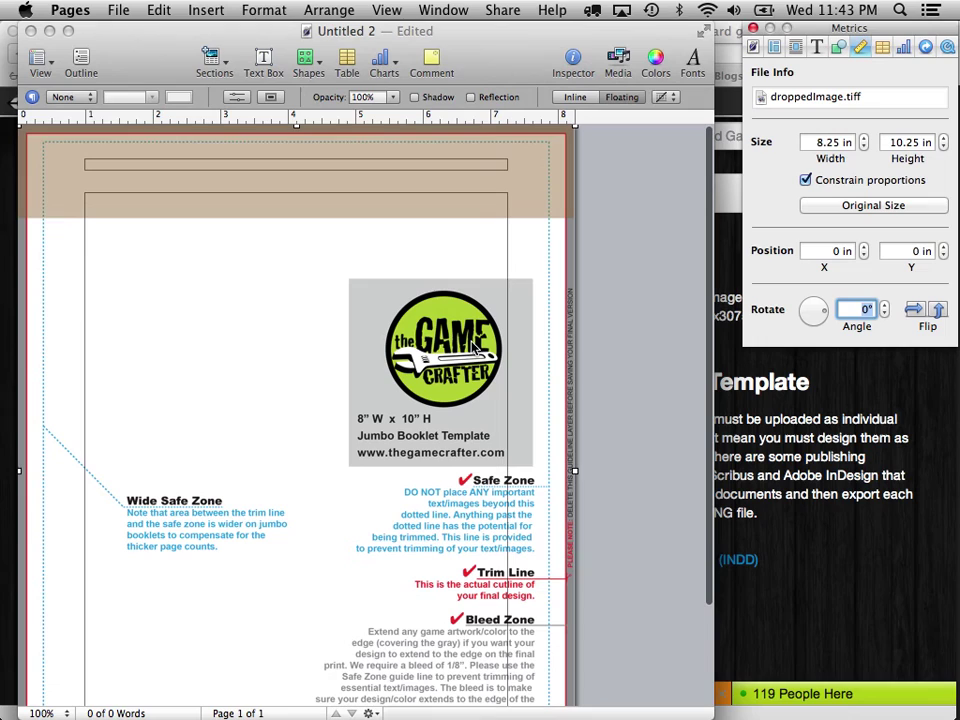
{"action": "left_click", "coordinate": [640, 232]}
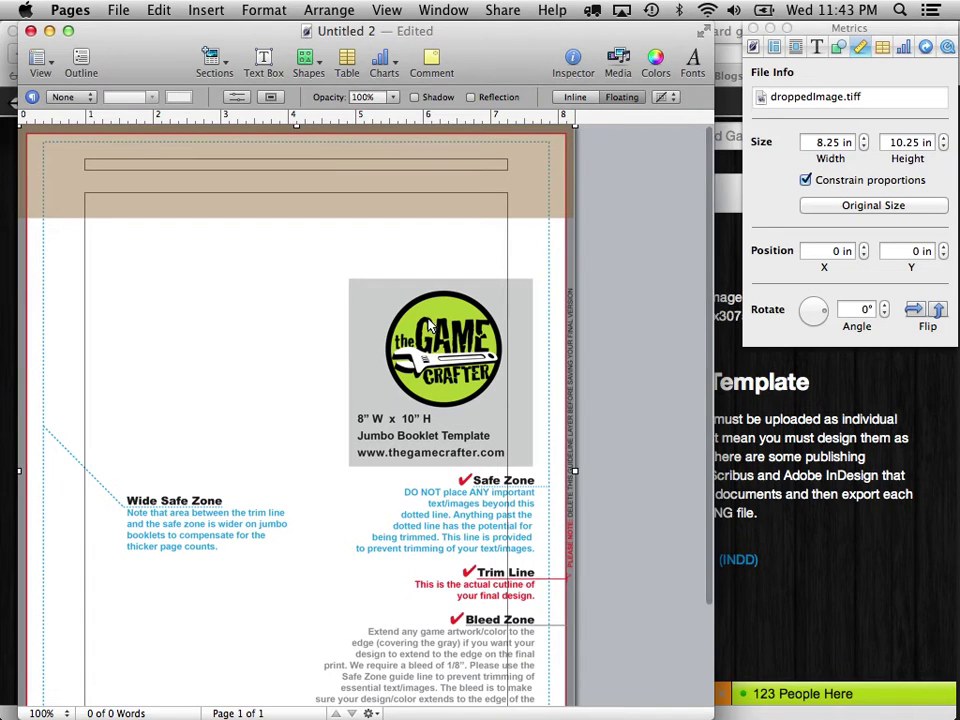
{"action": "scroll", "coordinate": [428, 324], "scroll_direction": "down", "scroll_amount": 5}
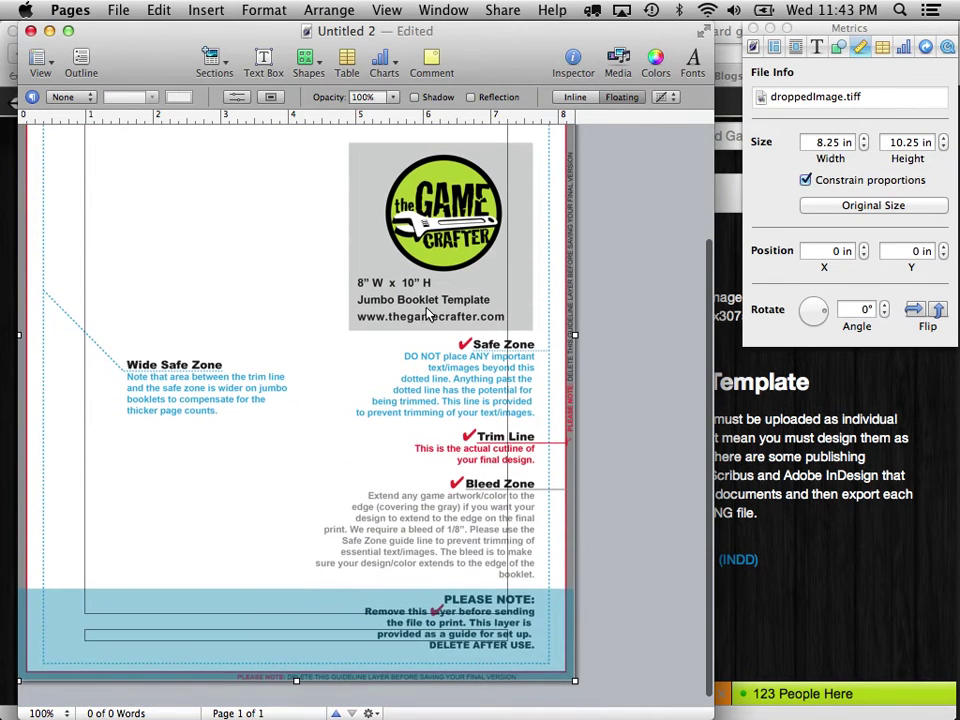
{"action": "scroll", "coordinate": [428, 313], "scroll_direction": "up", "scroll_amount": 5}
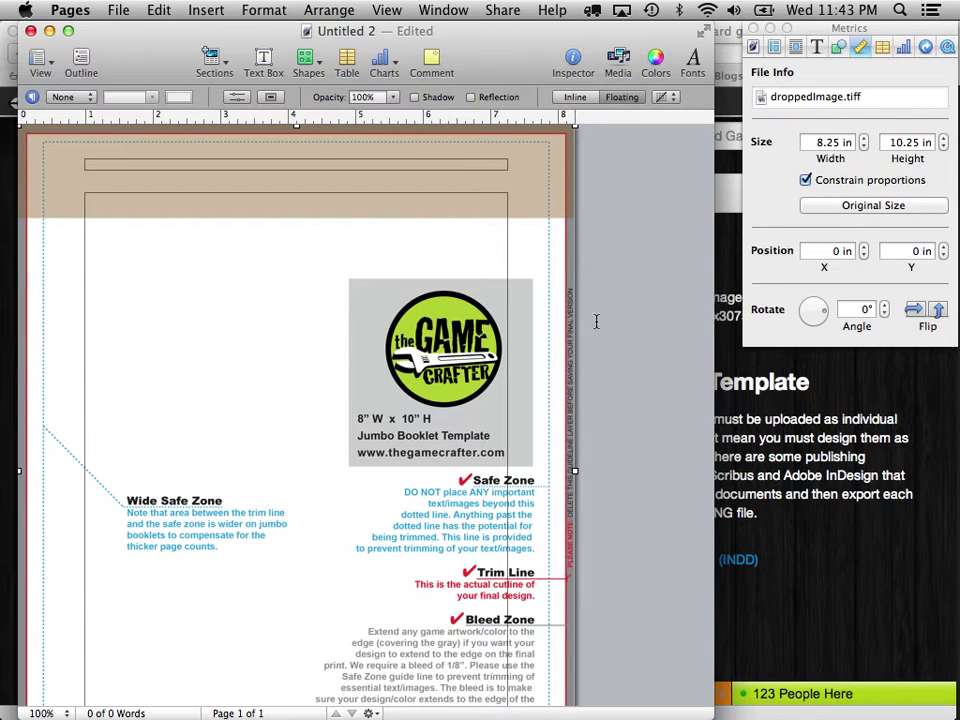
Step: Enter a few lines of dummy text on the first page, insert a page break, and check the second page's background
{"action": "left_click", "coordinate": [390, 302]}
{"action": "type", "text": "hskdsfakljlsdjf"}
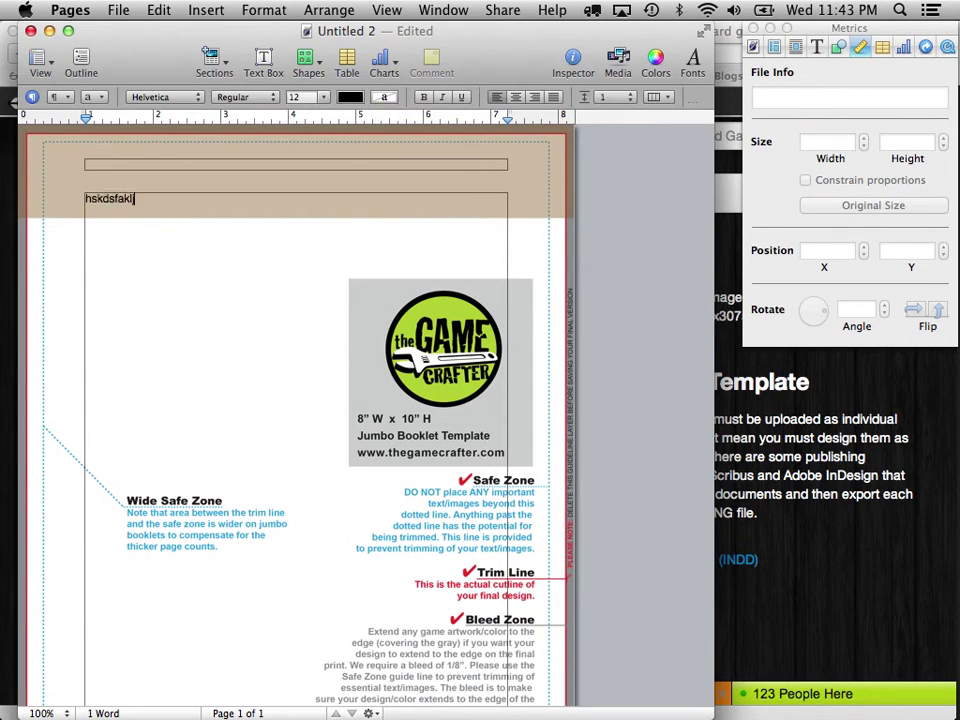
{"action": "key", "text": "Return"}
{"action": "key", "text": "Return"}
{"action": "type", "text": "df sdf s df"}
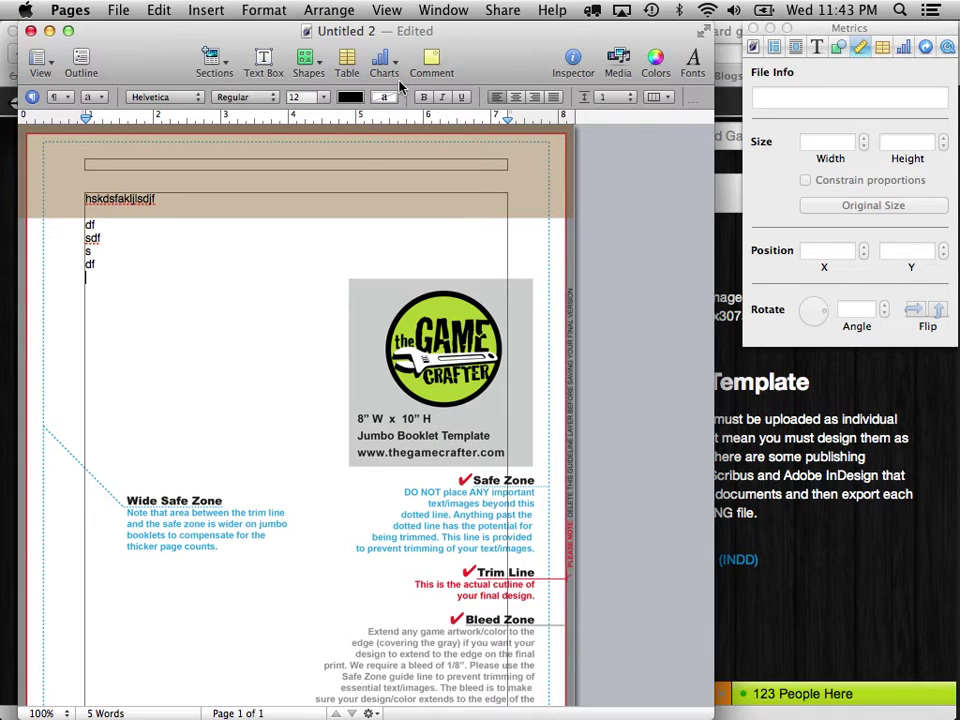
{"action": "left_click", "coordinate": [206, 10]}
{"action": "left_click", "coordinate": [230, 81]}
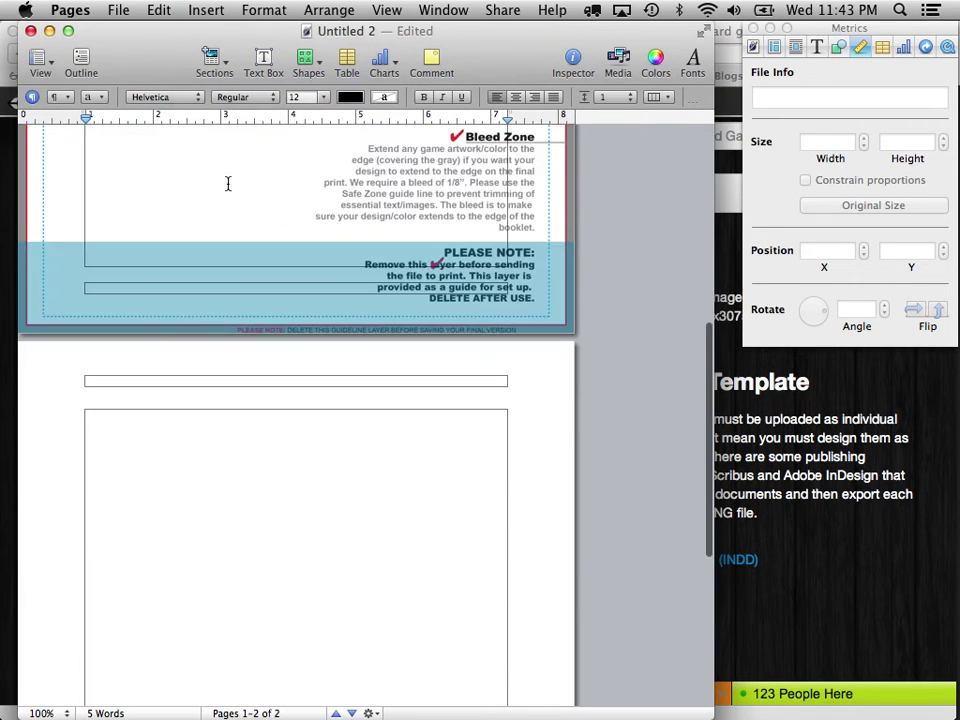
{"action": "scroll", "coordinate": [227, 266], "scroll_direction": "down", "scroll_amount": 10}
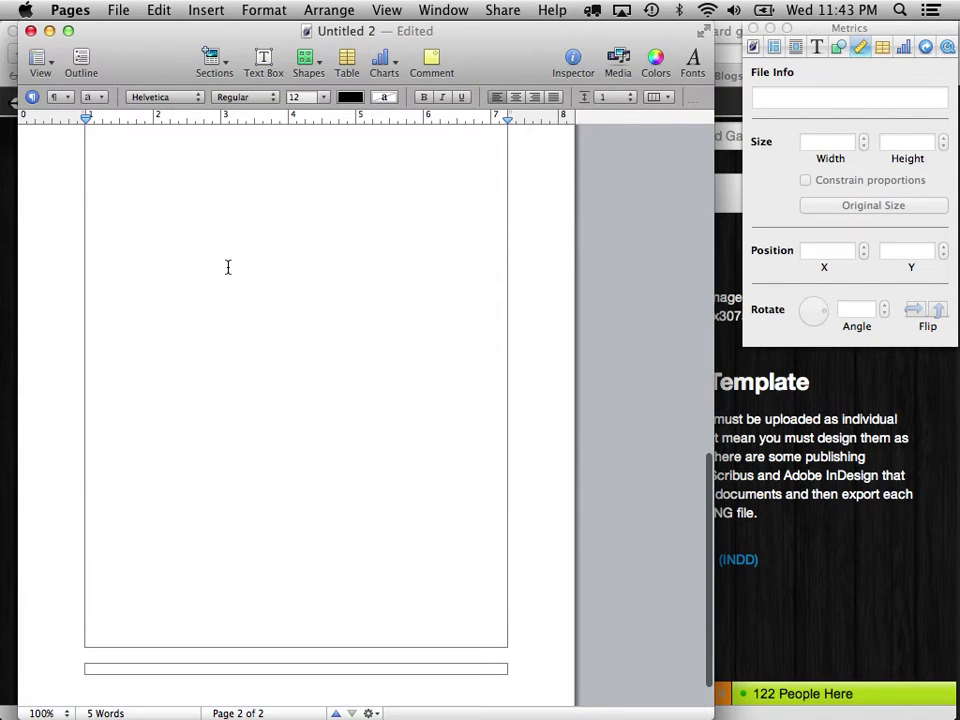
{"action": "scroll", "coordinate": [227, 266], "scroll_direction": "up", "scroll_amount": 10}
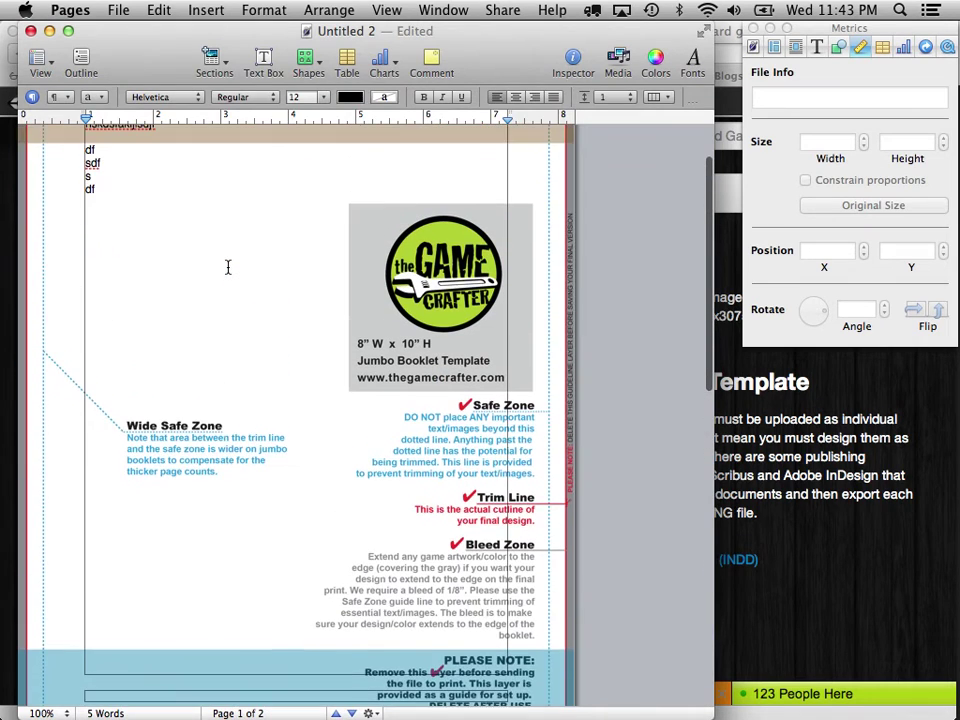
{"action": "scroll", "coordinate": [289, 285], "scroll_direction": "up", "scroll_amount": 3}
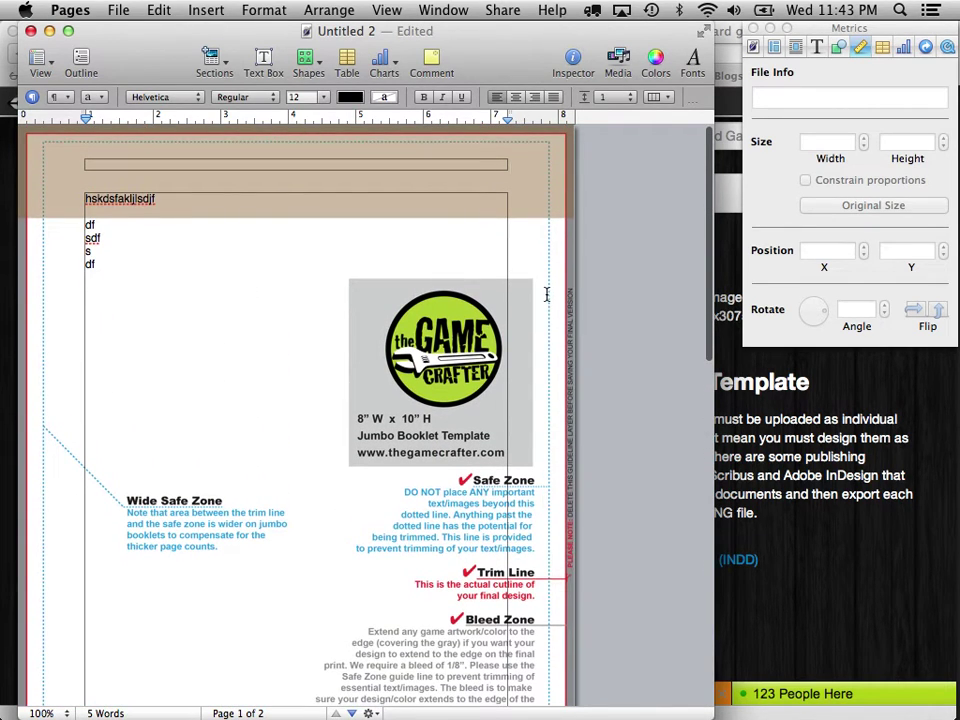
Step: Move the template image to the section master and check the background of both pages
{"action": "left_click", "coordinate": [427, 214]}
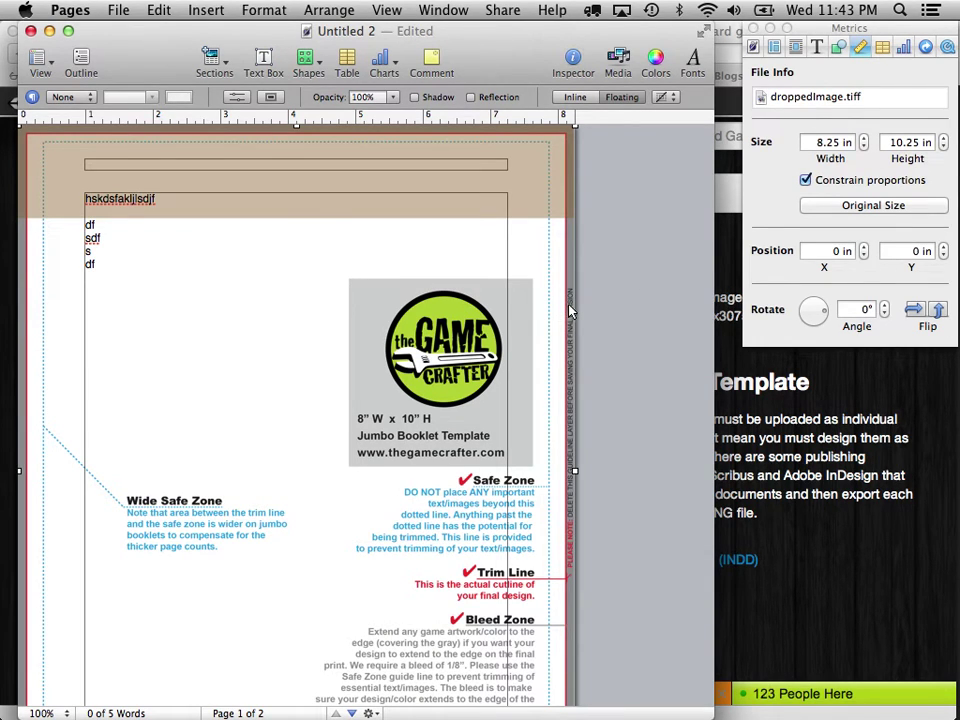
{"action": "left_click", "coordinate": [266, 8]}
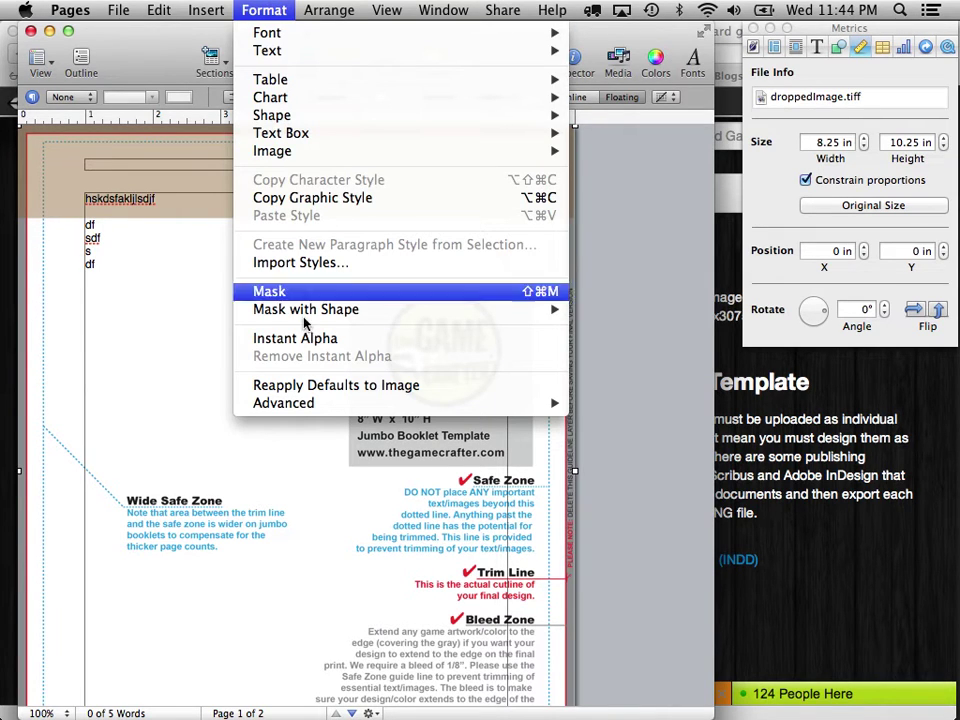
{"action": "mouse_move", "coordinate": [313, 408]}
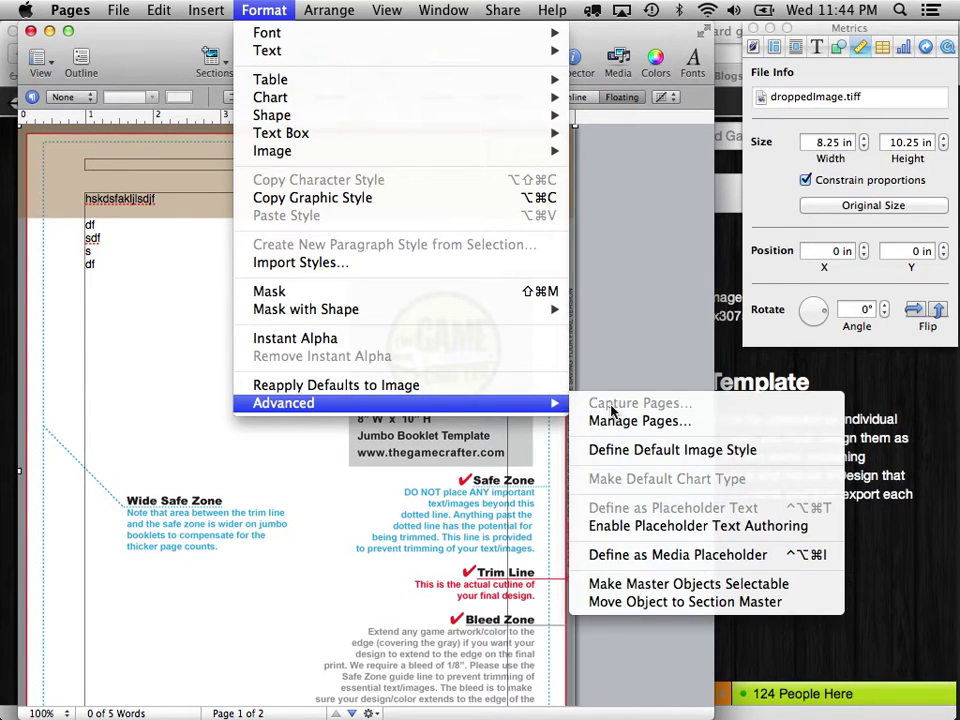
{"action": "left_click", "coordinate": [664, 602]}
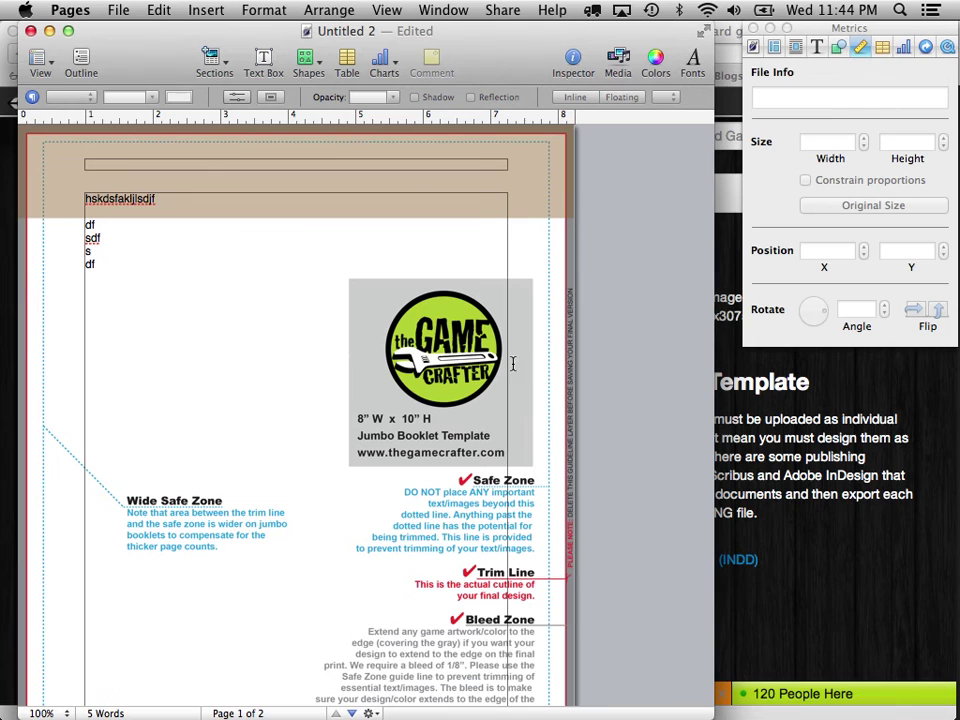
{"action": "scroll", "coordinate": [506, 360], "scroll_direction": "down", "scroll_amount": 15}
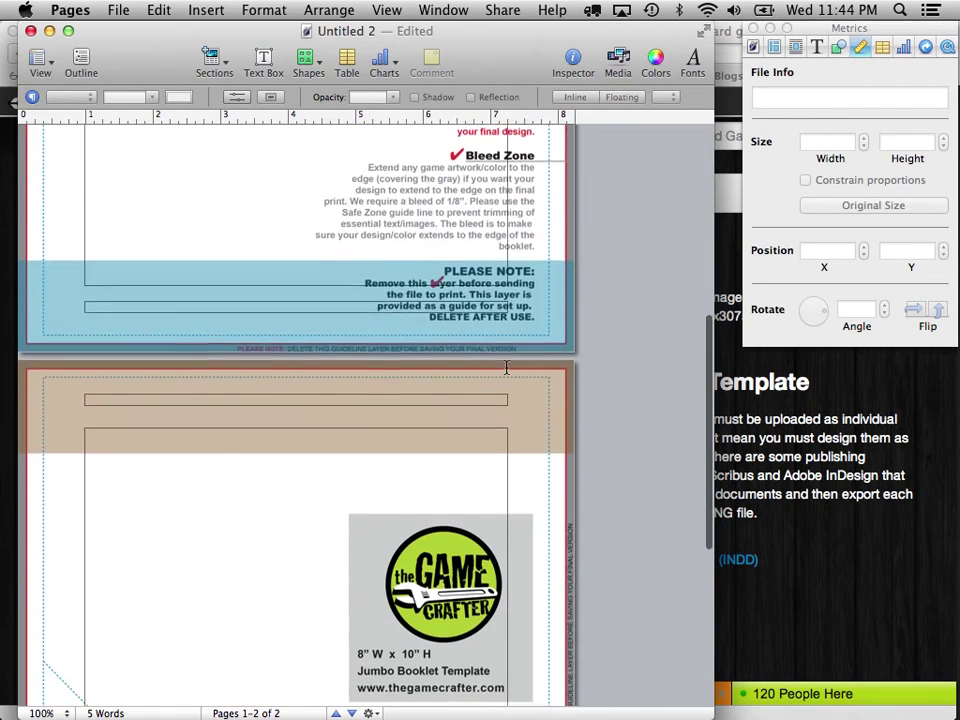
{"action": "scroll", "coordinate": [506, 380], "scroll_direction": "down", "scroll_amount": 5}
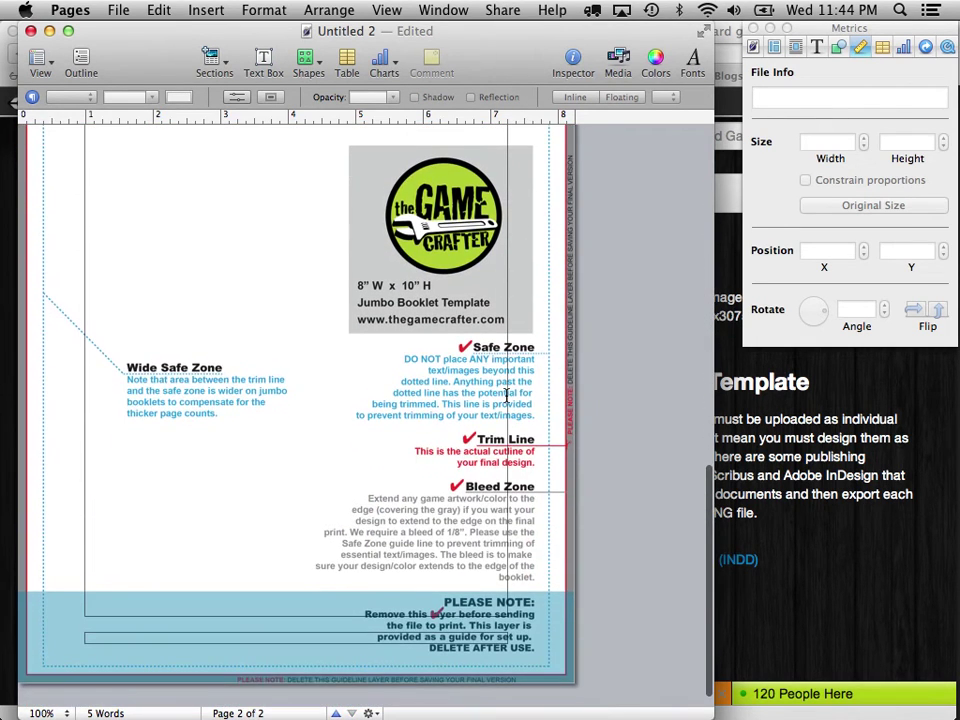
{"action": "scroll", "coordinate": [506, 395], "scroll_direction": "up", "scroll_amount": 20}
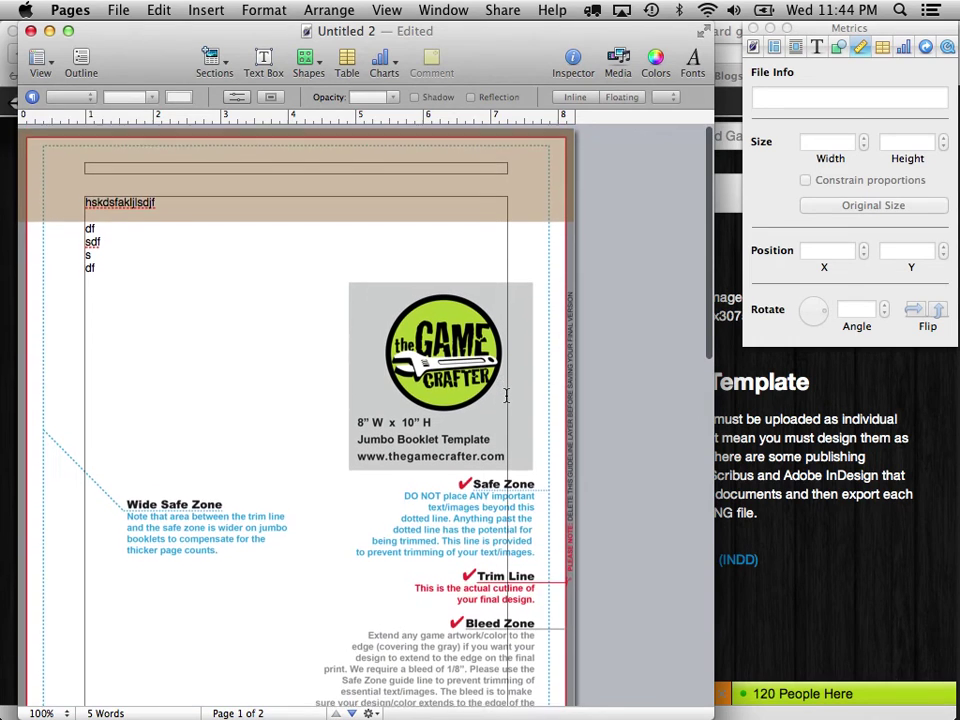
Step: Delete the page break and all the dummy text, starting from the second page
{"action": "scroll", "coordinate": [506, 400], "scroll_direction": "down", "scroll_amount": 15}
{"action": "left_click", "coordinate": [320, 364]}
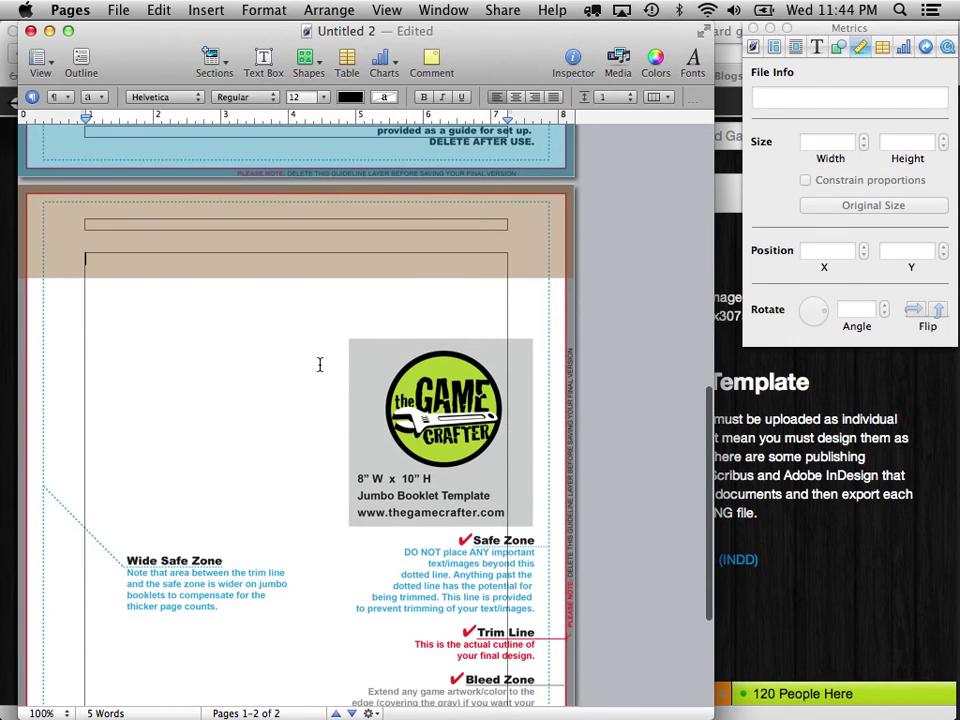
{"action": "key", "text": "BackSpace"}
{"action": "key", "text": "BackSpace"}
{"action": "key", "text": "BackSpace"}
{"action": "key", "text": "BackSpace"}
{"action": "key", "text": "BackSpace"}
{"action": "key", "text": "BackSpace"}
{"action": "key", "text": "BackSpace"}
{"action": "key", "text": "BackSpace"}
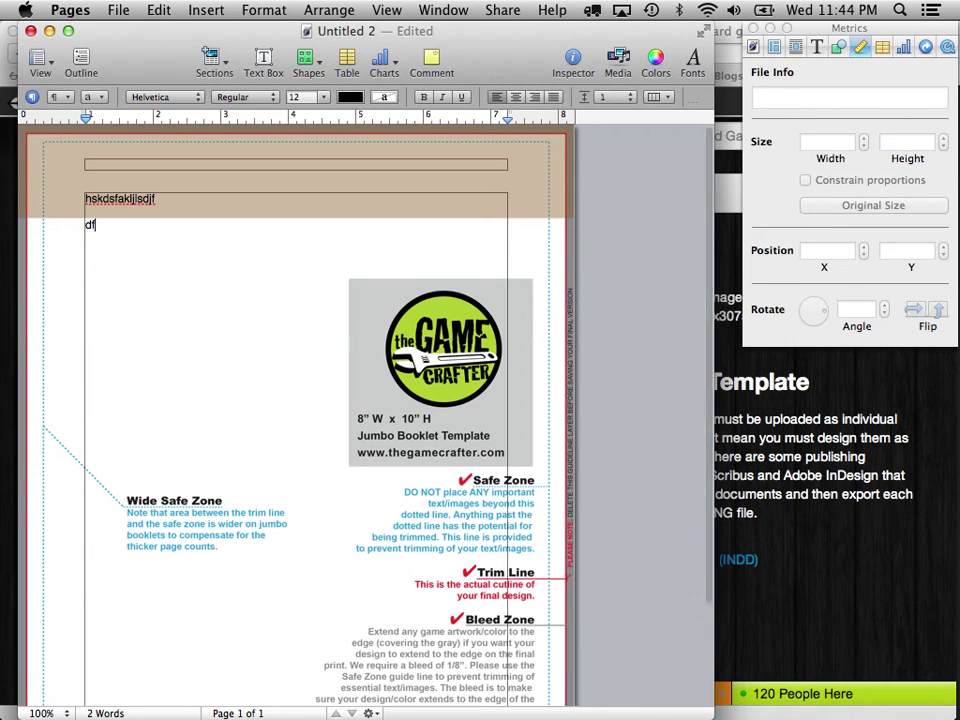
{"action": "key", "text": "BackSpace"}
{"action": "key", "text": "BackSpace"}
{"action": "key", "text": "BackSpace"}
{"action": "key", "text": "BackSpace"}
{"action": "key", "text": "BackSpace"}
{"action": "key", "text": "BackSpace"}
{"action": "key", "text": "BackSpace"}
{"action": "key", "text": "BackSpace"}
{"action": "key", "text": "BackSpace"}
{"action": "key", "text": "BackSpace"}
{"action": "key", "text": "BackSpace"}
{"action": "key", "text": "BackSpace"}
{"action": "key", "text": "BackSpace"}
{"action": "key", "text": "BackSpace"}
{"action": "key", "text": "BackSpace"}
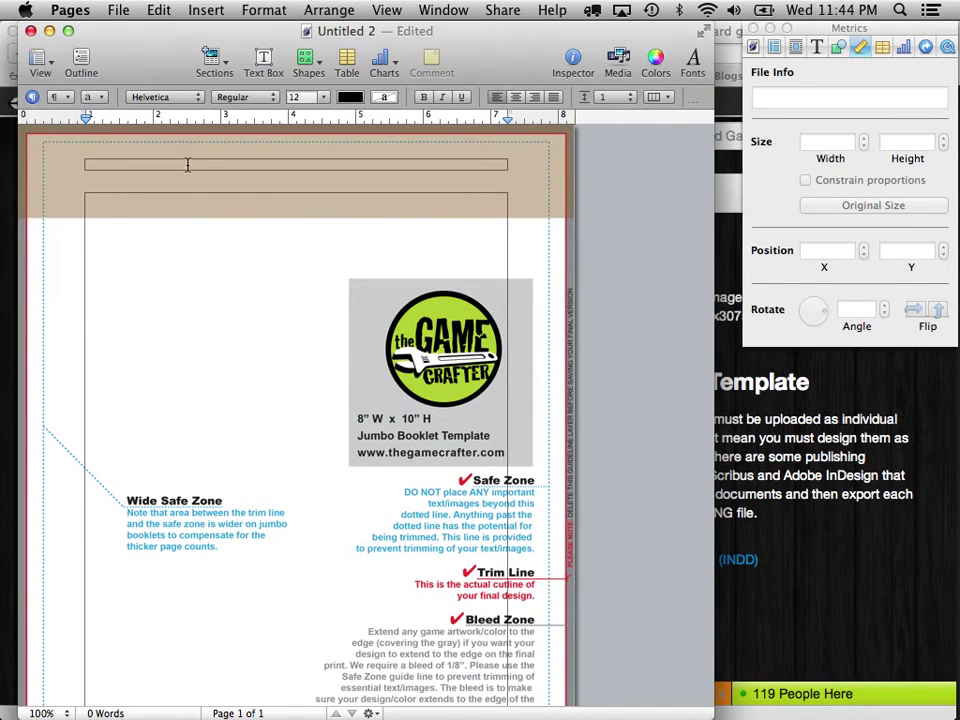
Step: Turn off the document's headers and footers
{"action": "left_click", "coordinate": [753, 48]}
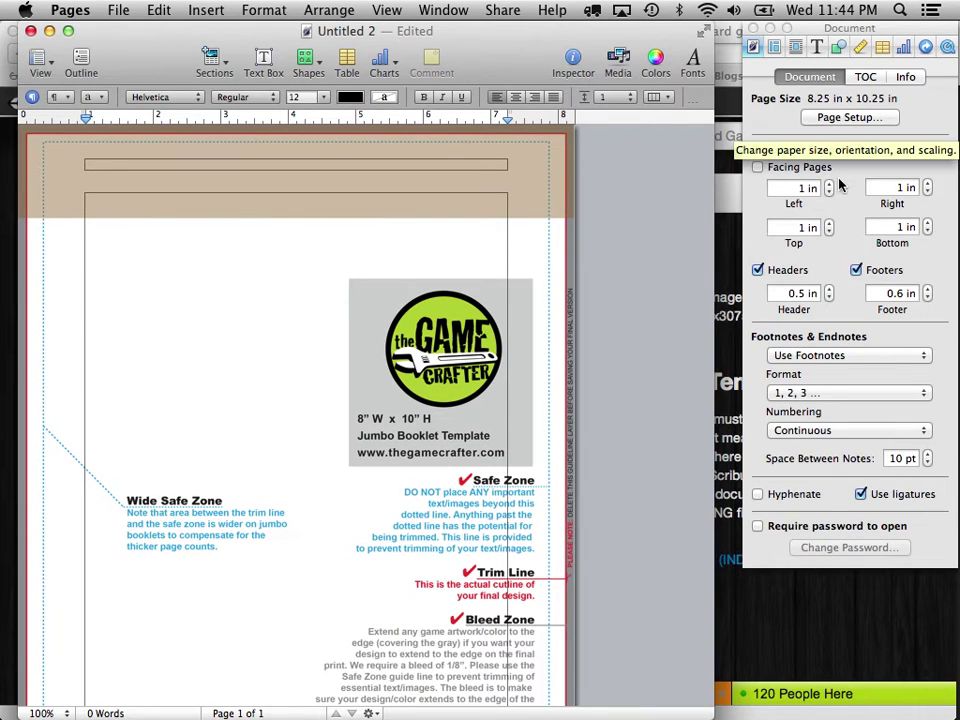
{"action": "left_click", "coordinate": [806, 188]}
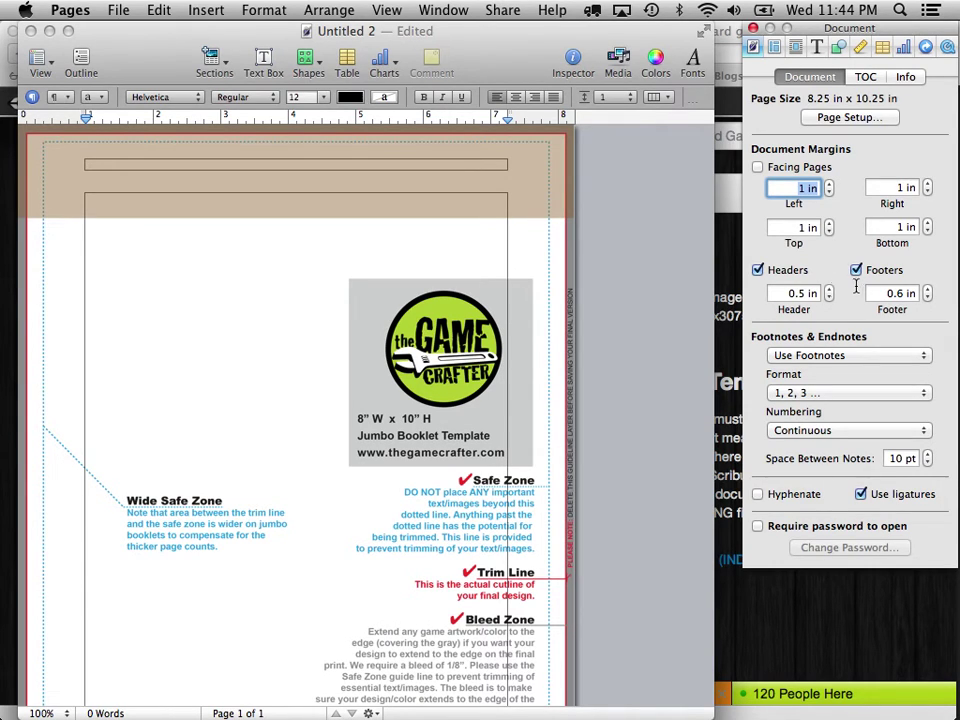
{"action": "left_click", "coordinate": [760, 270]}
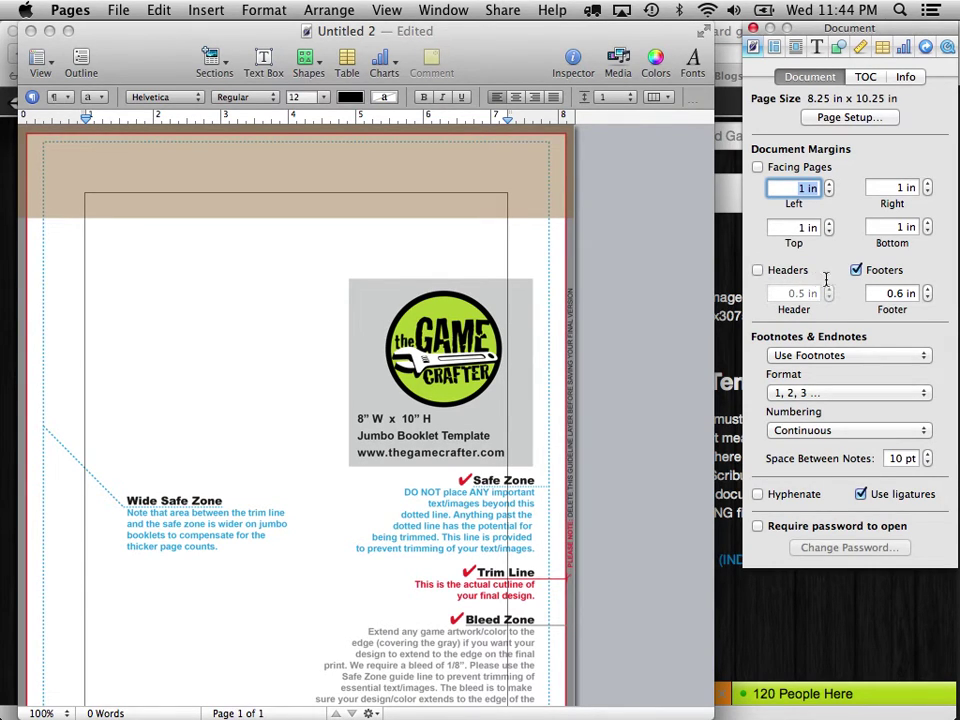
{"action": "left_click", "coordinate": [856, 270]}
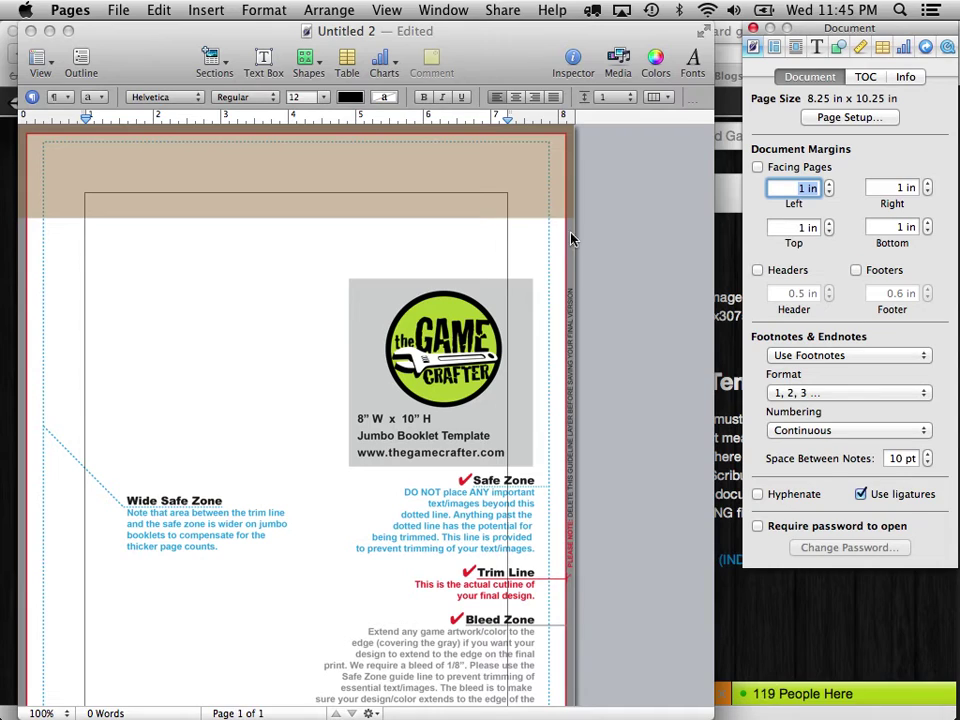
Step: Set the left and right document margins to 0.4 in and the top and bottom margins to 0.3 in
{"action": "type", "text": ".4"}
{"action": "key", "text": "Tab"}
{"action": "type", "text": ".4"}
{"action": "key", "text": "Tab"}
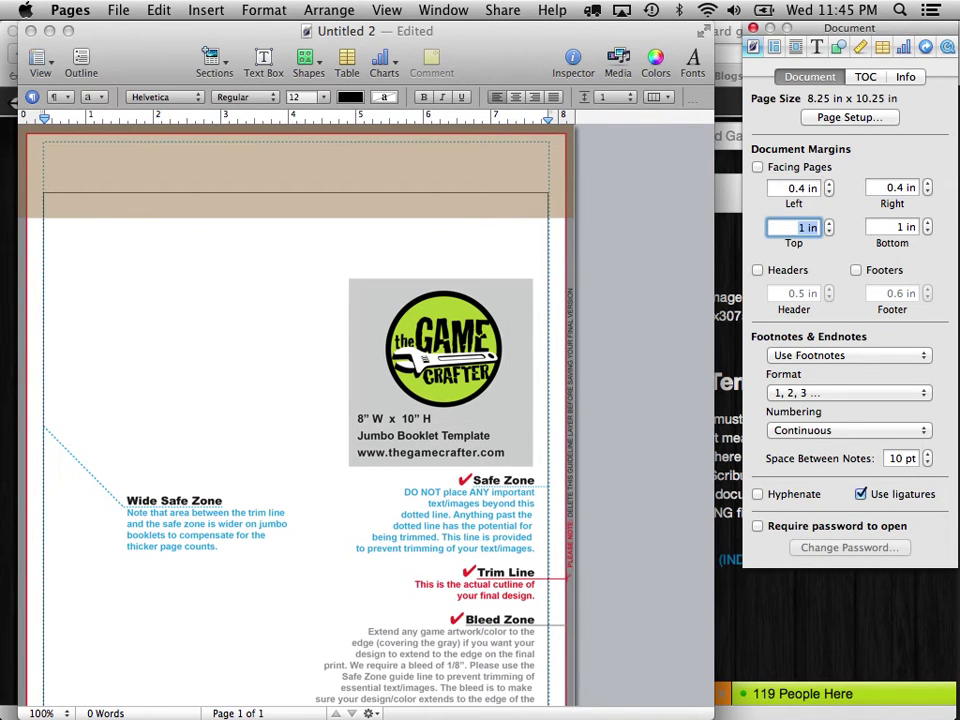
{"action": "type", "text": ".3"}
{"action": "key", "text": "Tab"}
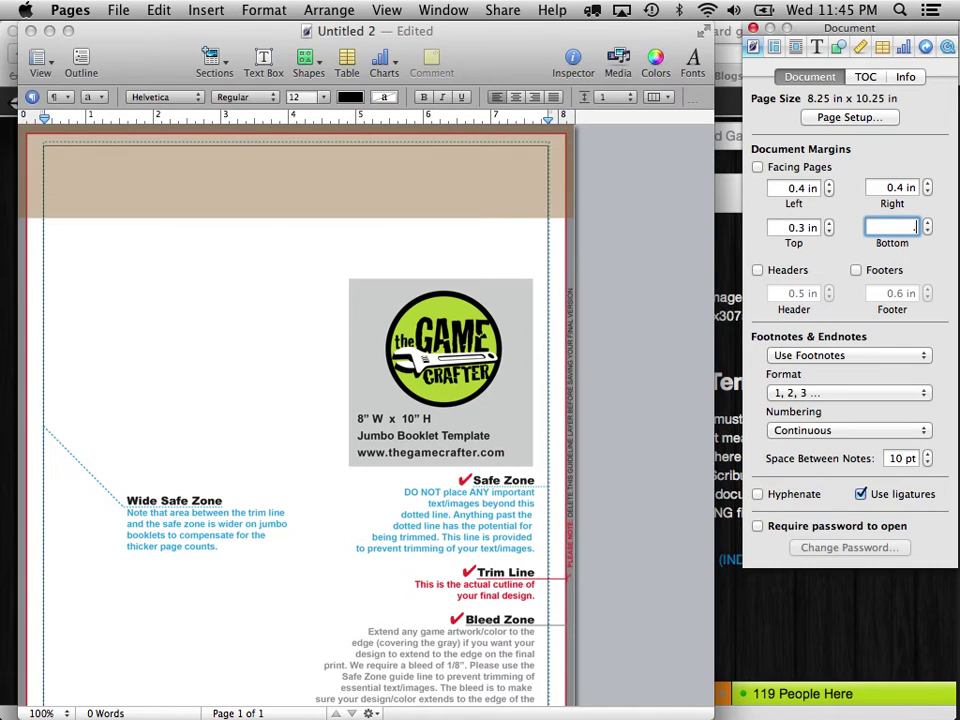
{"action": "type", "text": ".3"}
{"action": "key", "text": "Tab"}
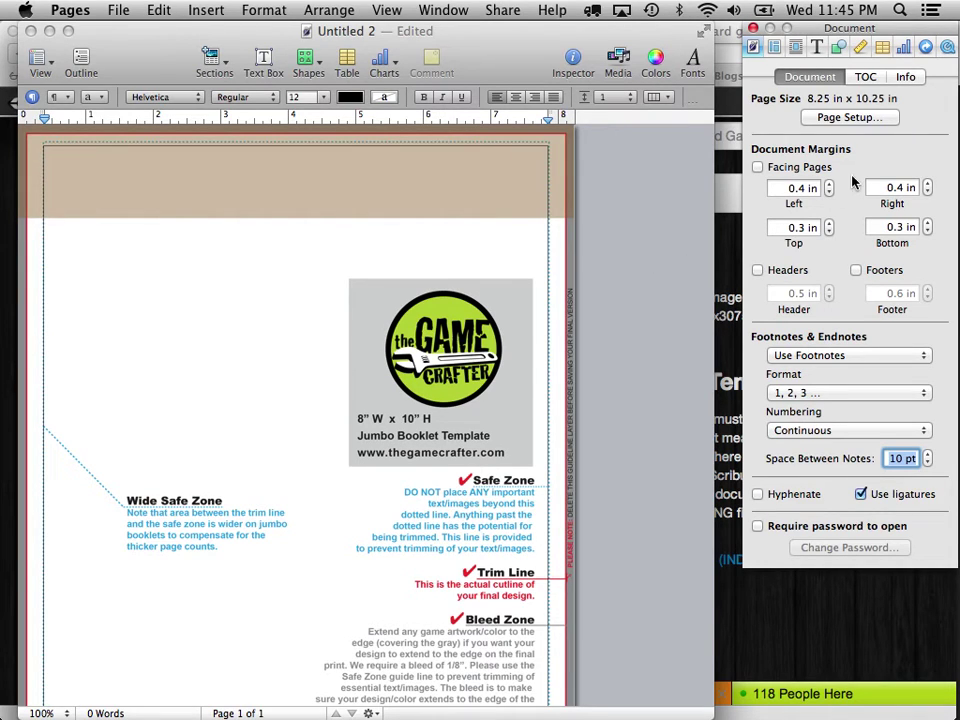
Step: Set the left and right document margins to 0.5 in
{"action": "triple_click", "coordinate": [790, 188]}
{"action": "key", "text": "BackSpace"}
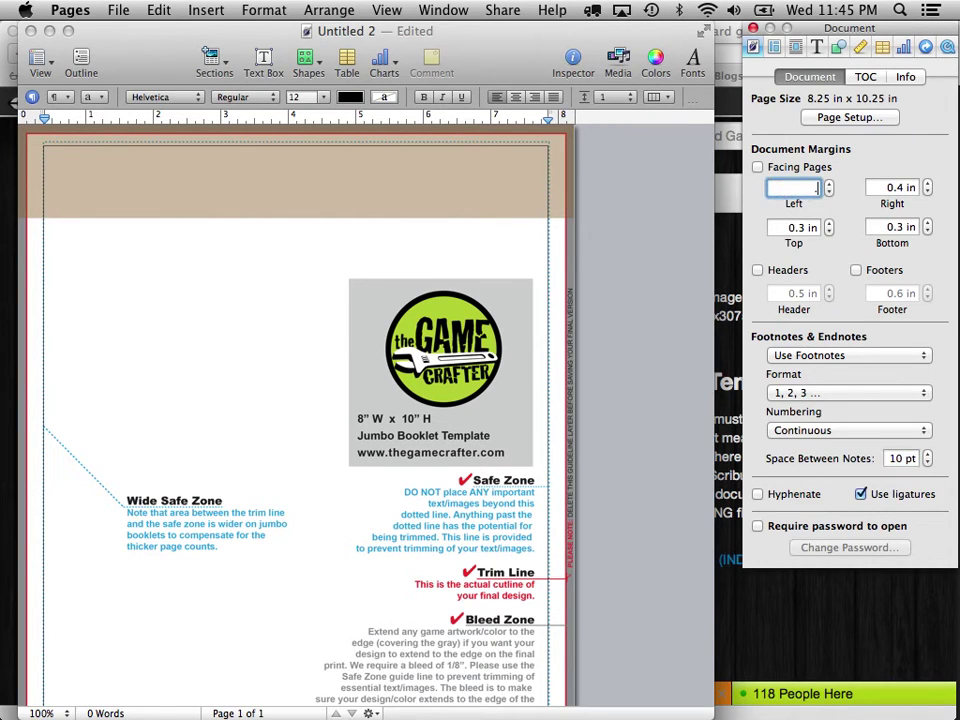
{"action": "type", "text": "0.5"}
{"action": "key", "text": "Tab"}
{"action": "key", "text": "BackSpace"}
{"action": "key", "text": "Tab"}
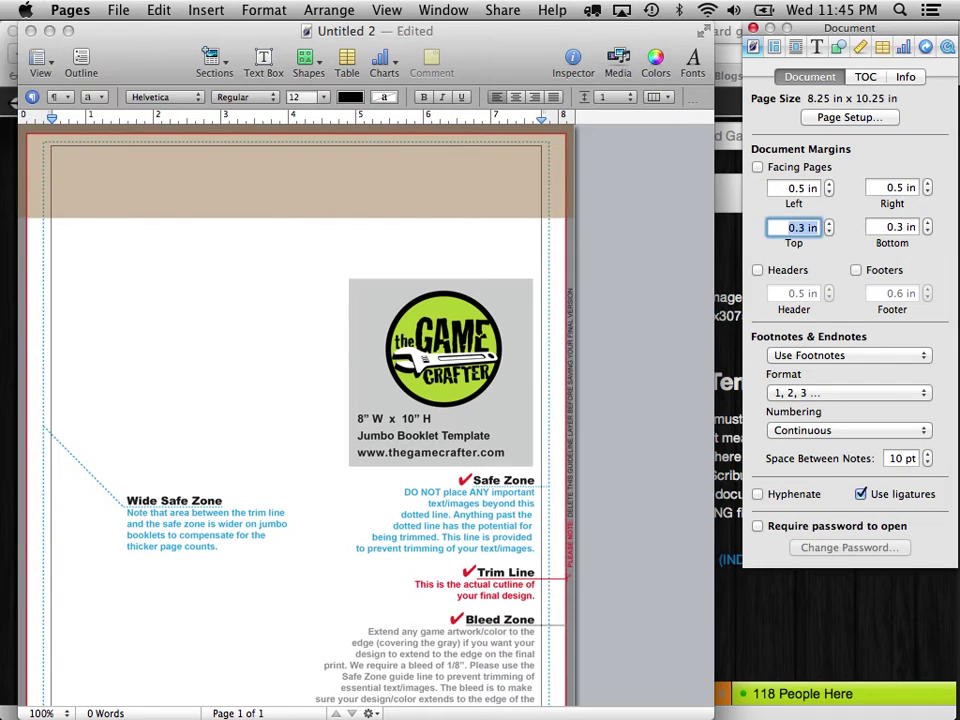
Step: Set the top and bottom document margins to 0.4 in and check the text area against the template's safe zone
{"action": "key", "text": "BackSpace"}
{"action": "type", "text": "0.4"}
{"action": "key", "text": "Tab"}
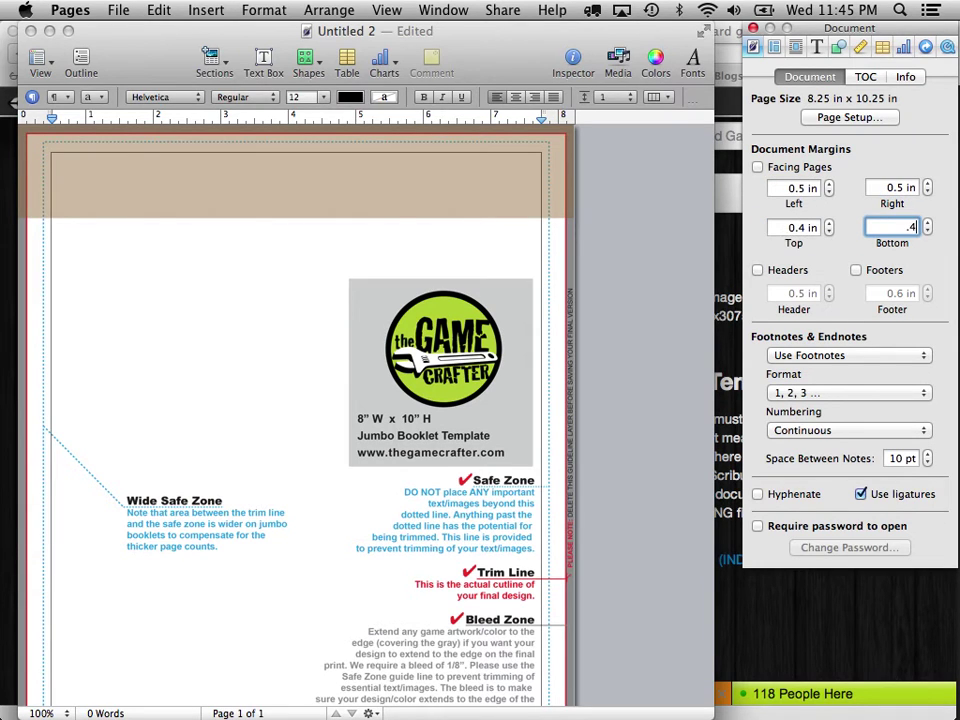
{"action": "key", "text": "Tab"}
{"action": "scroll", "coordinate": [385, 302], "scroll_direction": "down", "scroll_amount": 2}
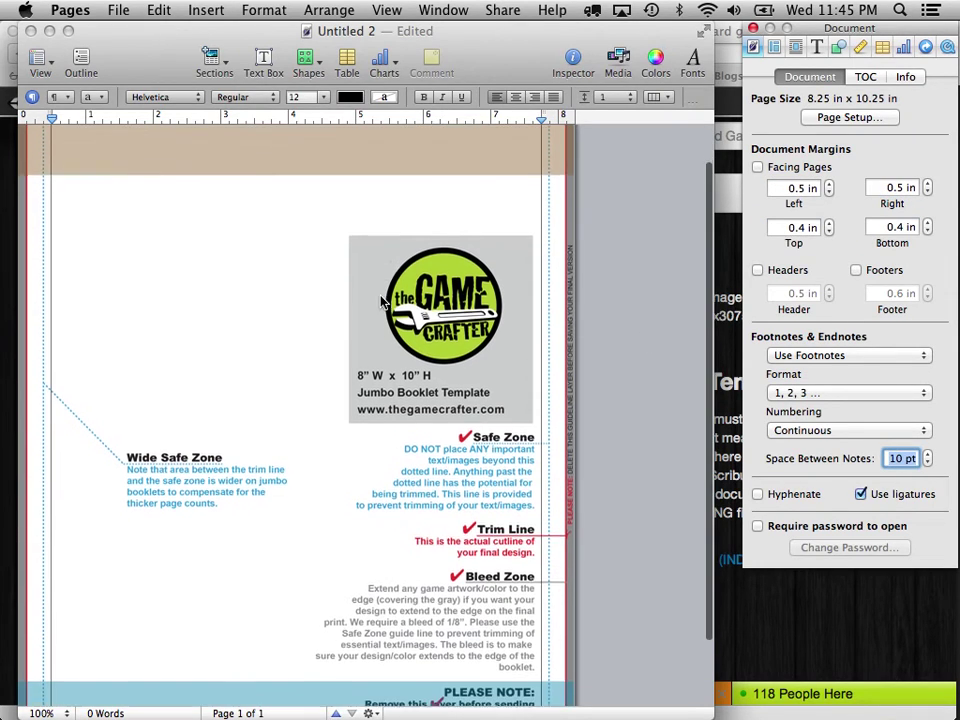
{"action": "scroll", "coordinate": [382, 302], "scroll_direction": "down", "scroll_amount": 3}
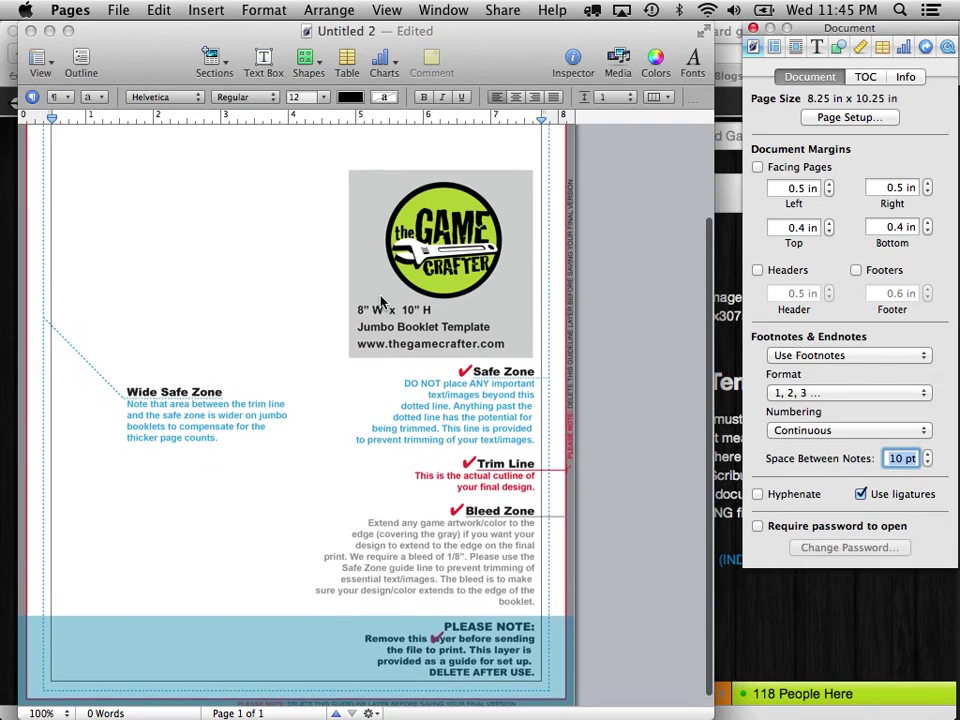
{"action": "scroll", "coordinate": [380, 302], "scroll_direction": "up", "scroll_amount": 5}
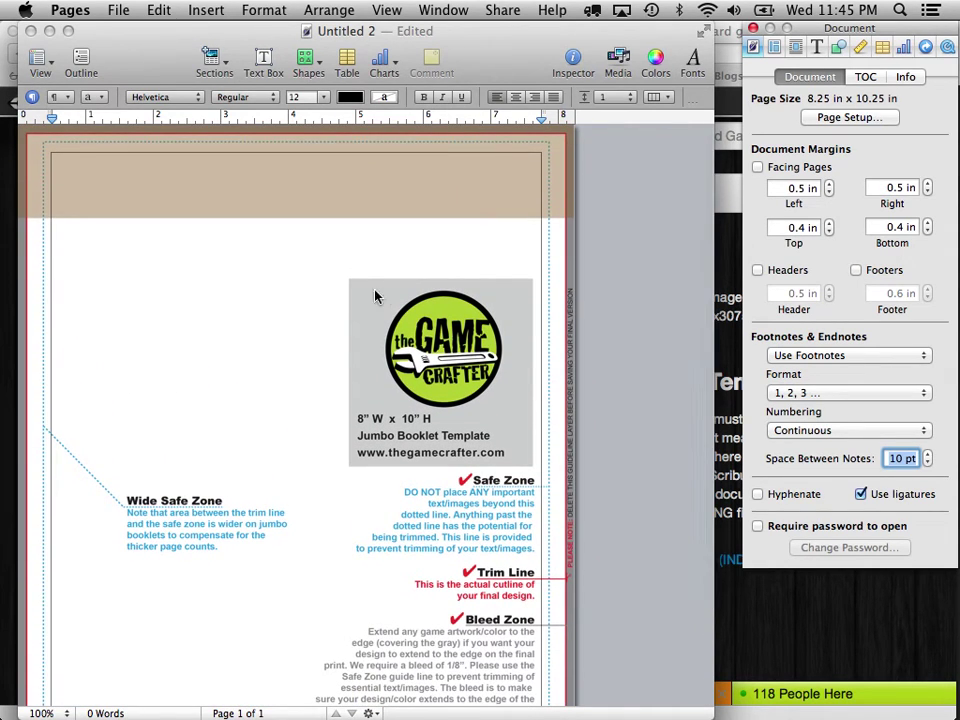
{"action": "scroll", "coordinate": [357, 241], "scroll_direction": "down", "scroll_amount": 5}
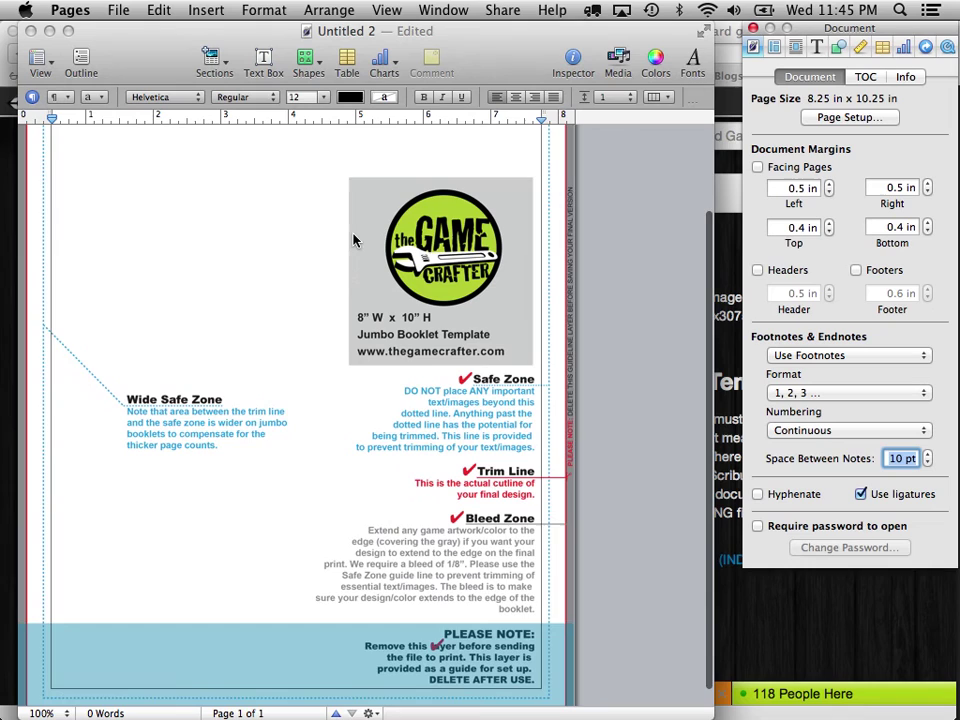
{"action": "scroll", "coordinate": [355, 240], "scroll_direction": "up", "scroll_amount": 5}
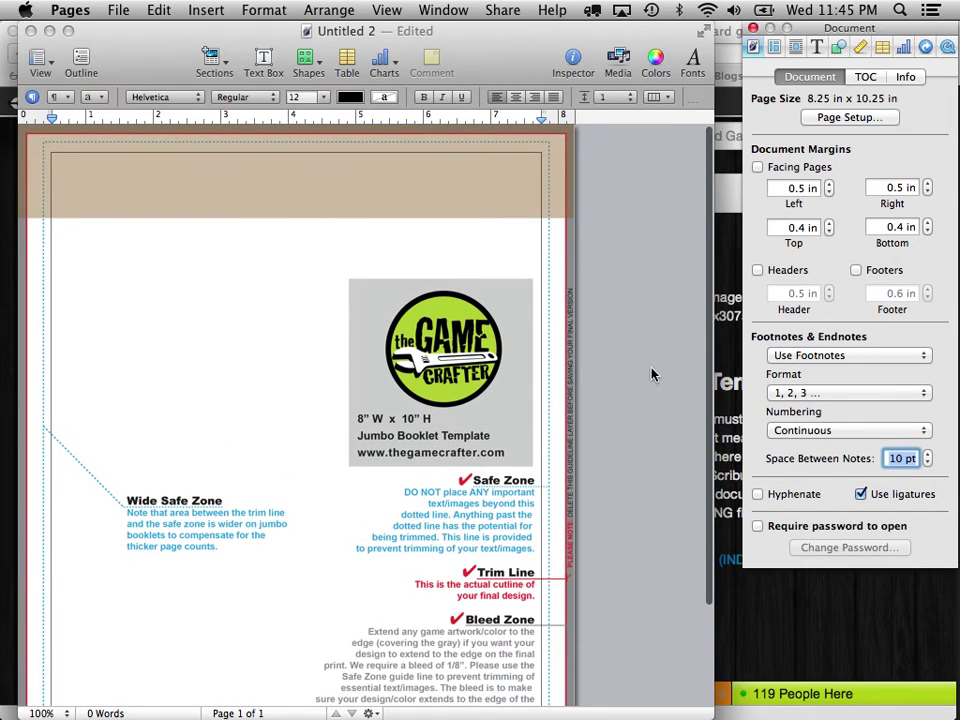
Step: Turn on the document's headers, set the top margin to 1 in, and place the cursor in the page header
{"action": "left_click", "coordinate": [758, 271]}
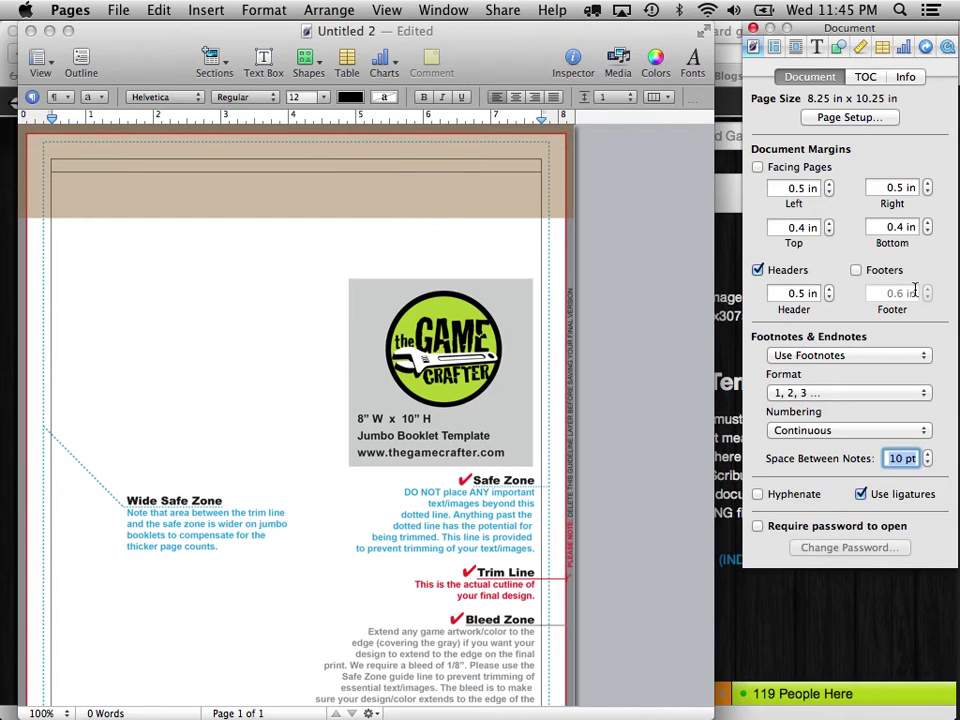
{"action": "left_click", "coordinate": [789, 227]}
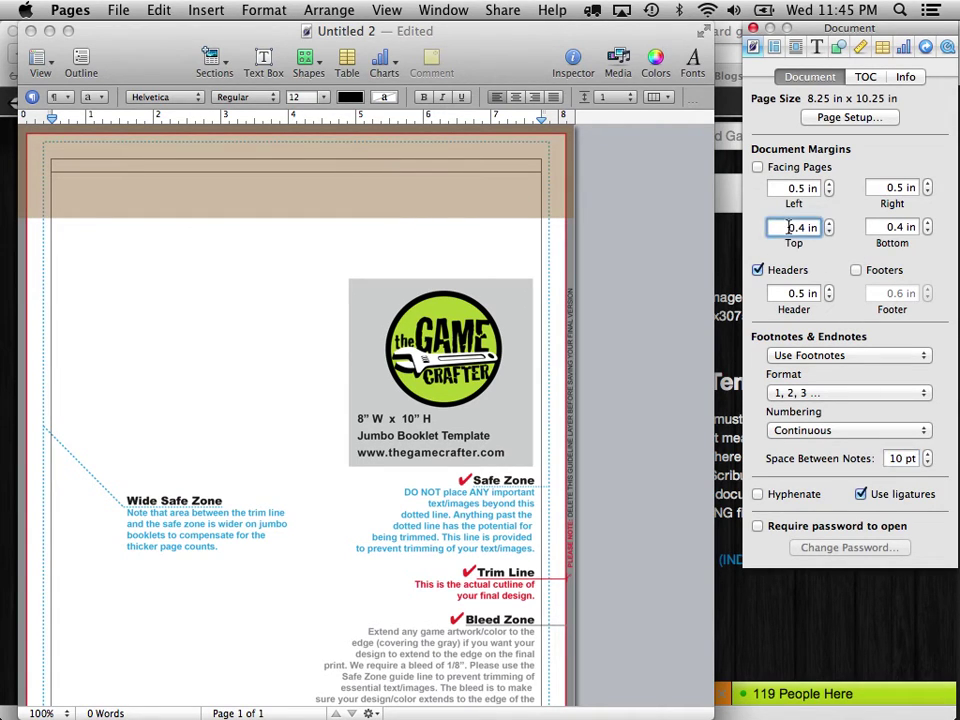
{"action": "left_click_drag", "start_coordinate": [789, 227], "coordinate": [875, 227]}
{"action": "type", "text": "1"}
{"action": "key", "text": "Tab"}
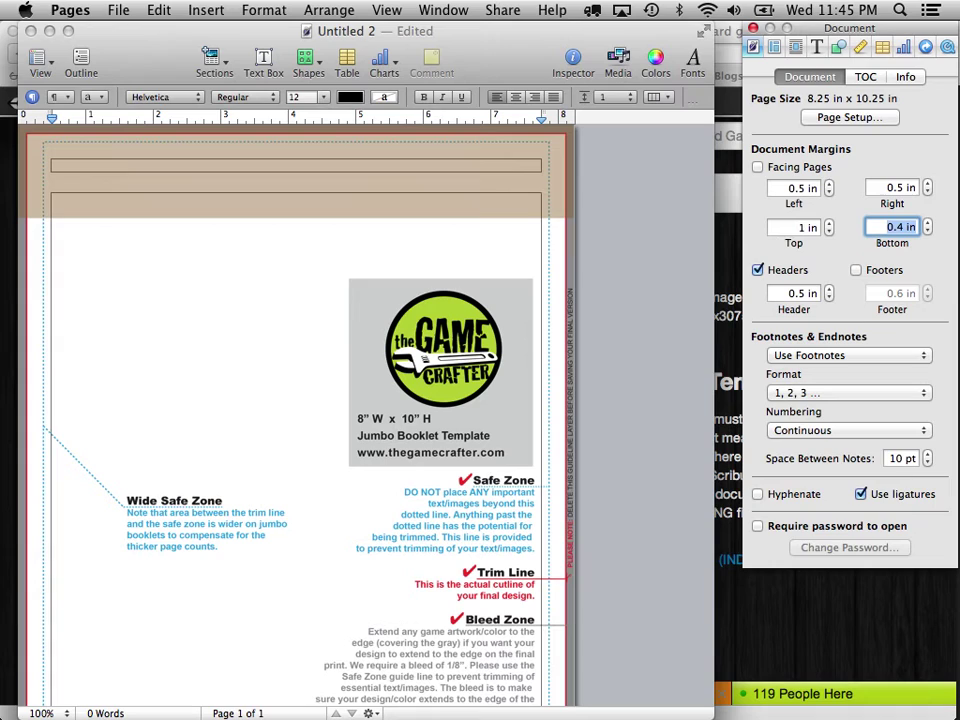
{"action": "left_click", "coordinate": [412, 168]}
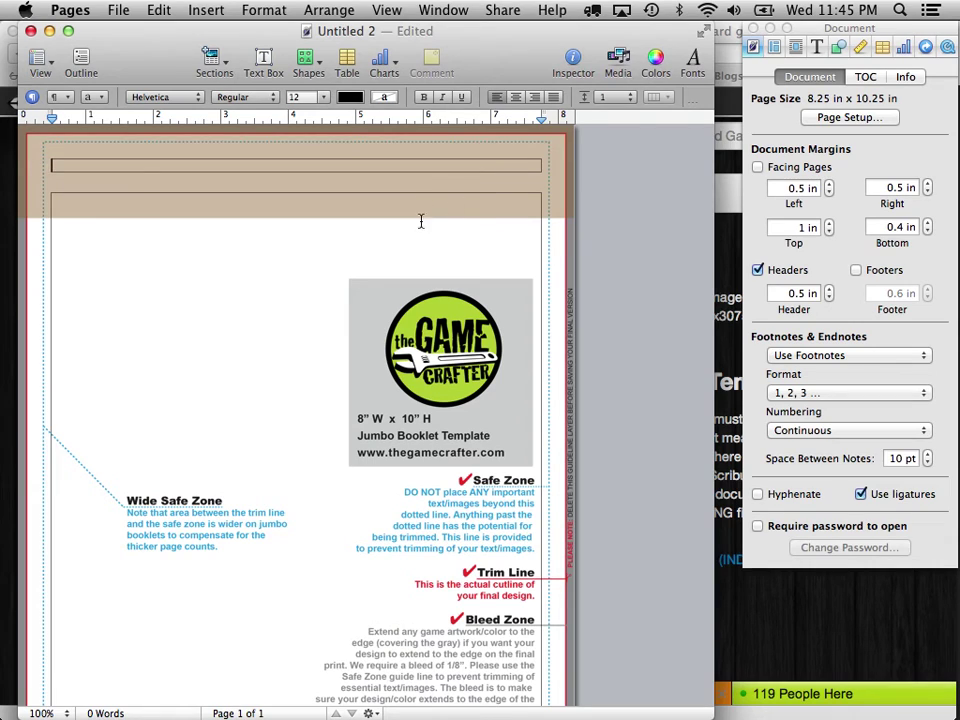
Step: Set the document's top margin to 1.5 in
{"action": "left_click", "coordinate": [808, 227]}
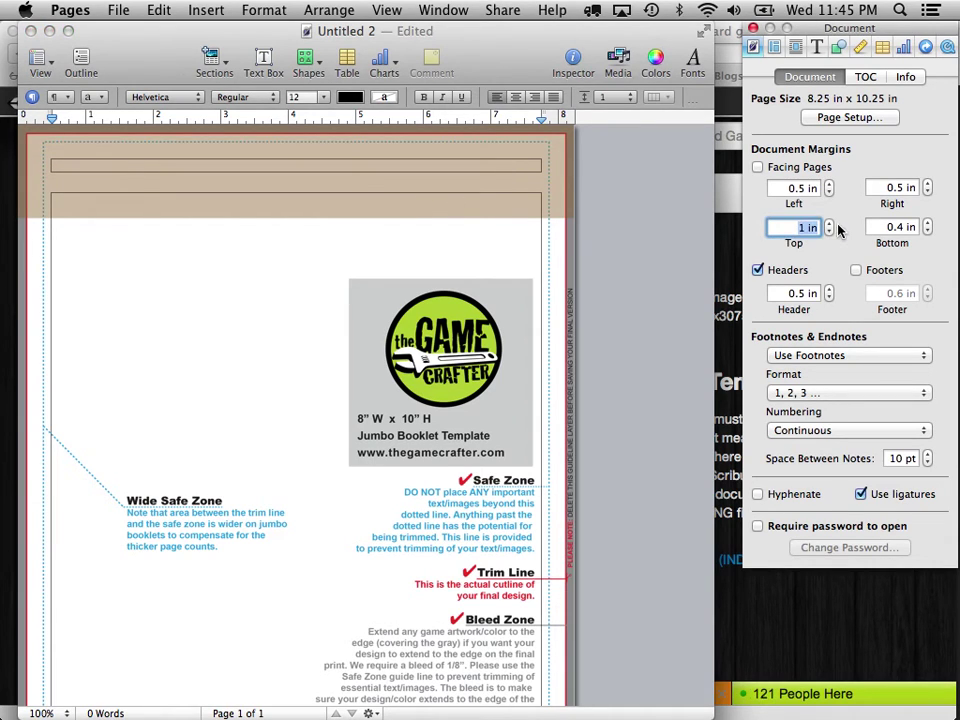
{"action": "type", "text": "1.5"}
{"action": "key", "text": "Tab"}
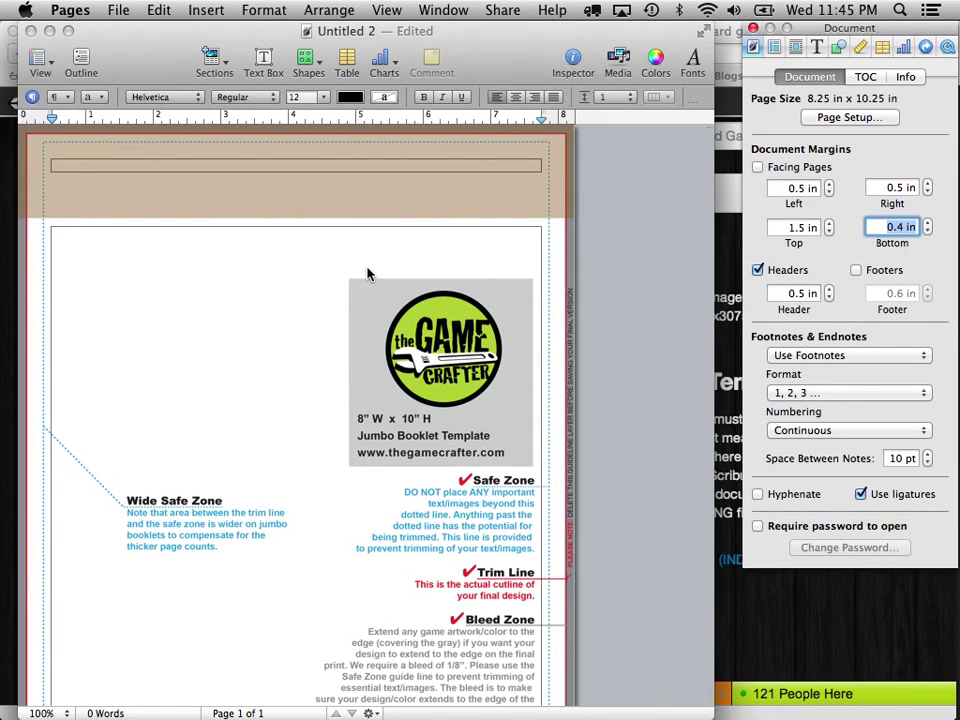
Step: Enter the line "These are my rules!" at the start of the page body and check the page layout
{"action": "scroll", "coordinate": [367, 274], "scroll_direction": "down", "scroll_amount": 2}
{"action": "left_click", "coordinate": [326, 236]}
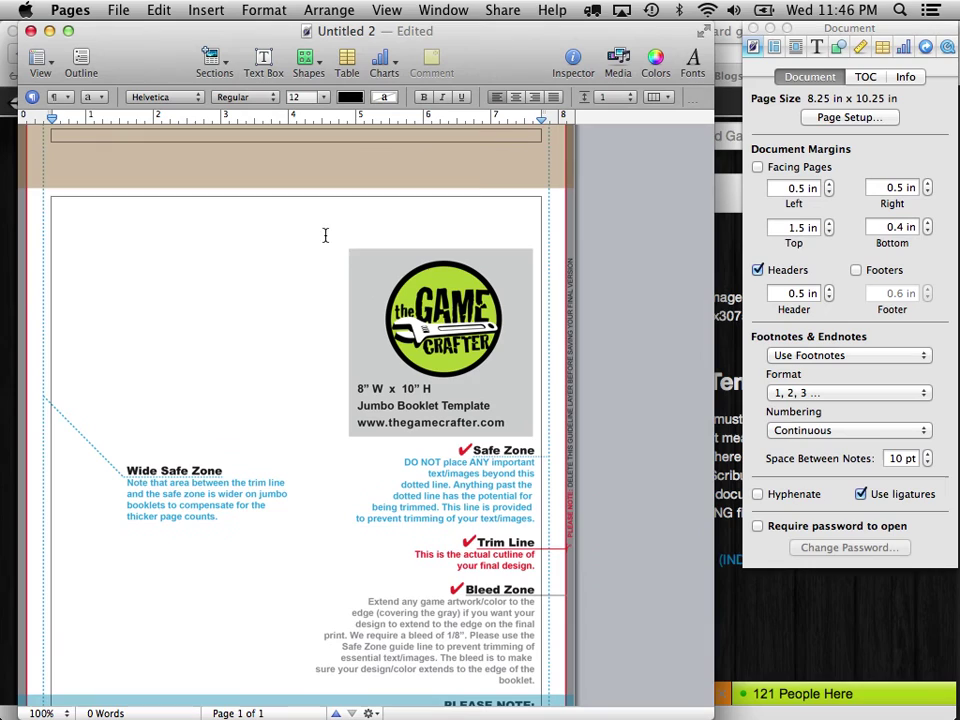
{"action": "type", "text": "These are my rule"}
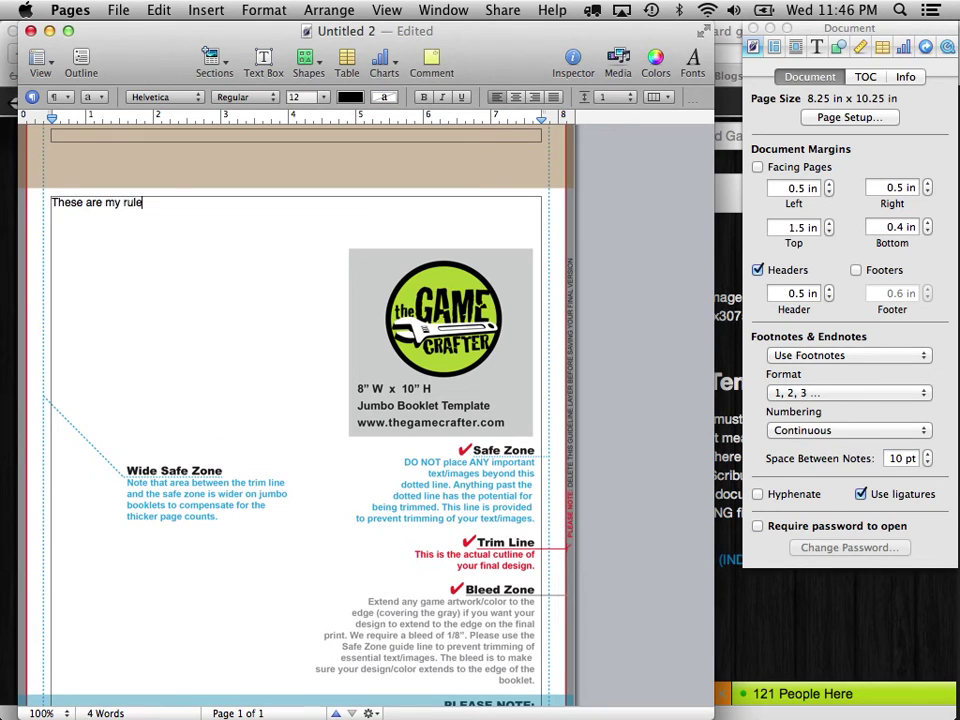
{"action": "type", "text": "s!"}
{"action": "key", "text": "Return"}
{"action": "scroll", "coordinate": [232, 294], "scroll_direction": "down", "scroll_amount": 5}
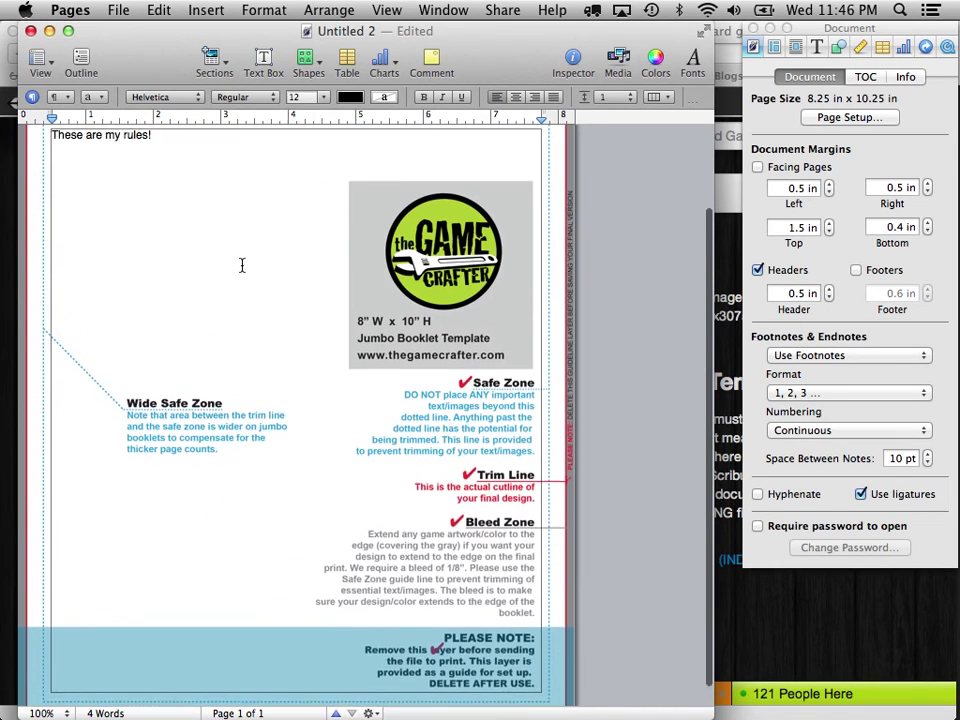
{"action": "scroll", "coordinate": [241, 265], "scroll_direction": "up", "scroll_amount": 4}
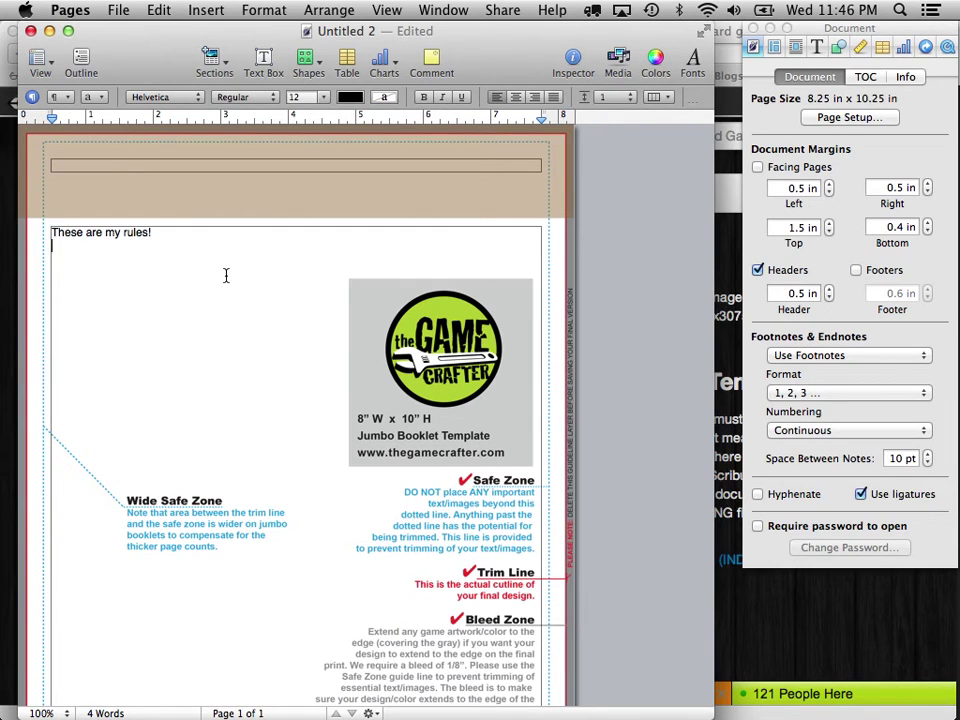
Step: Export the document as a PDF with Best image quality, named my_rules, in the Tutorial folder
{"action": "left_click", "coordinate": [118, 10]}
{"action": "mouse_move", "coordinate": [150, 234]}
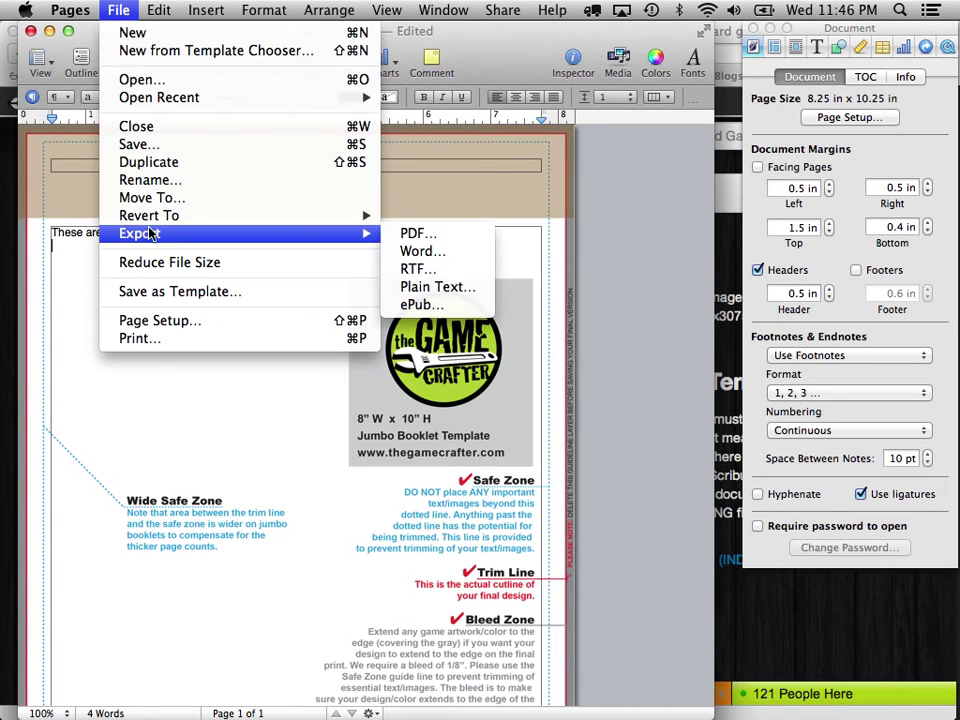
{"action": "left_click", "coordinate": [454, 236]}
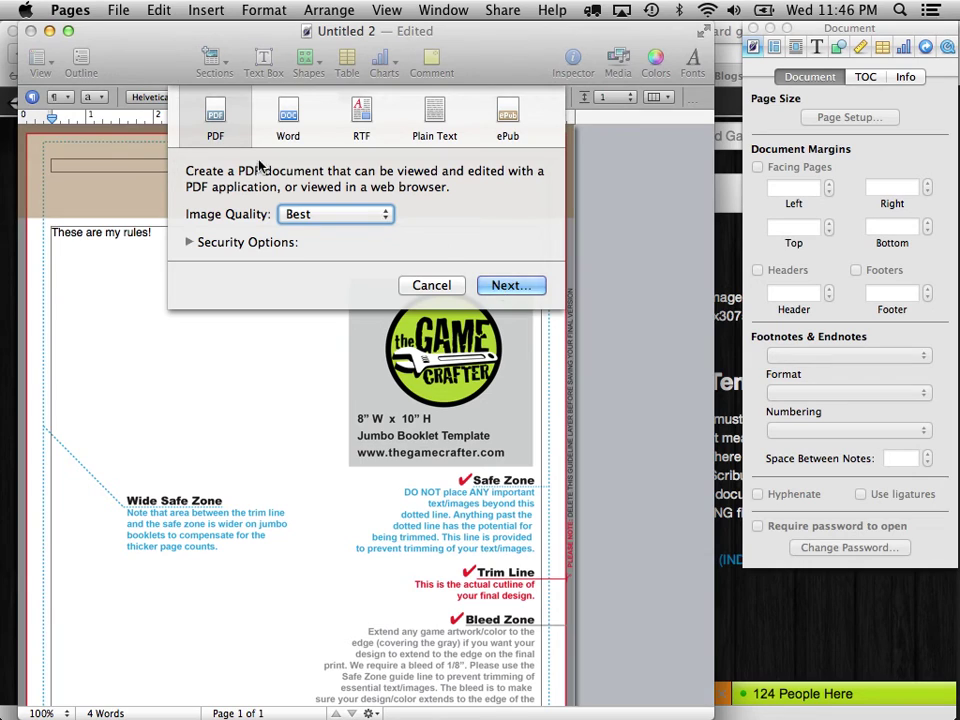
{"action": "left_click", "coordinate": [297, 215]}
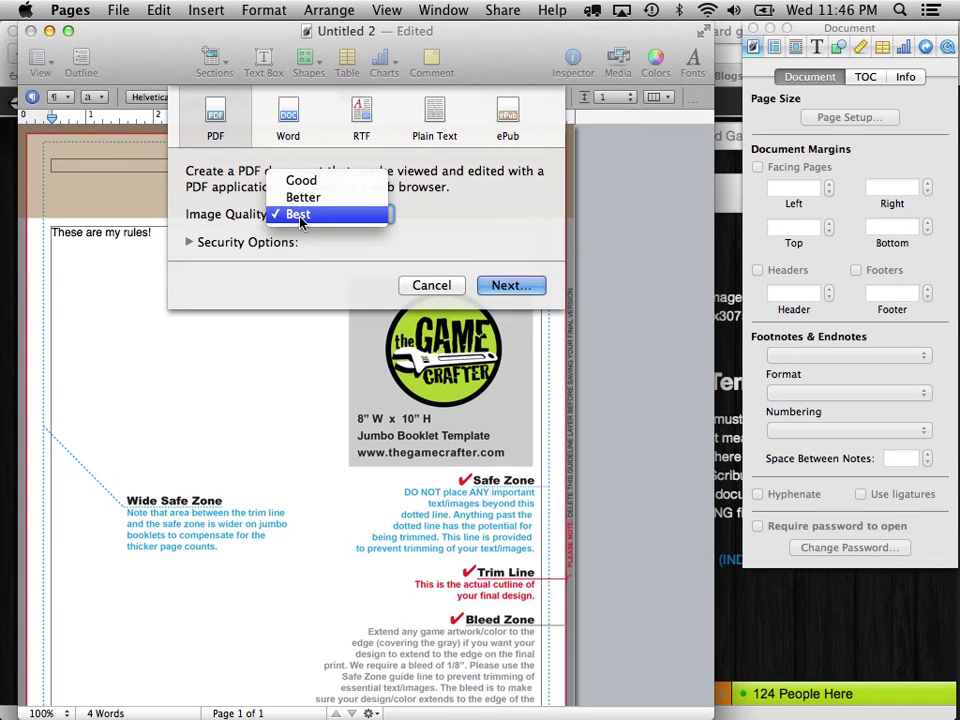
{"action": "left_click", "coordinate": [300, 218]}
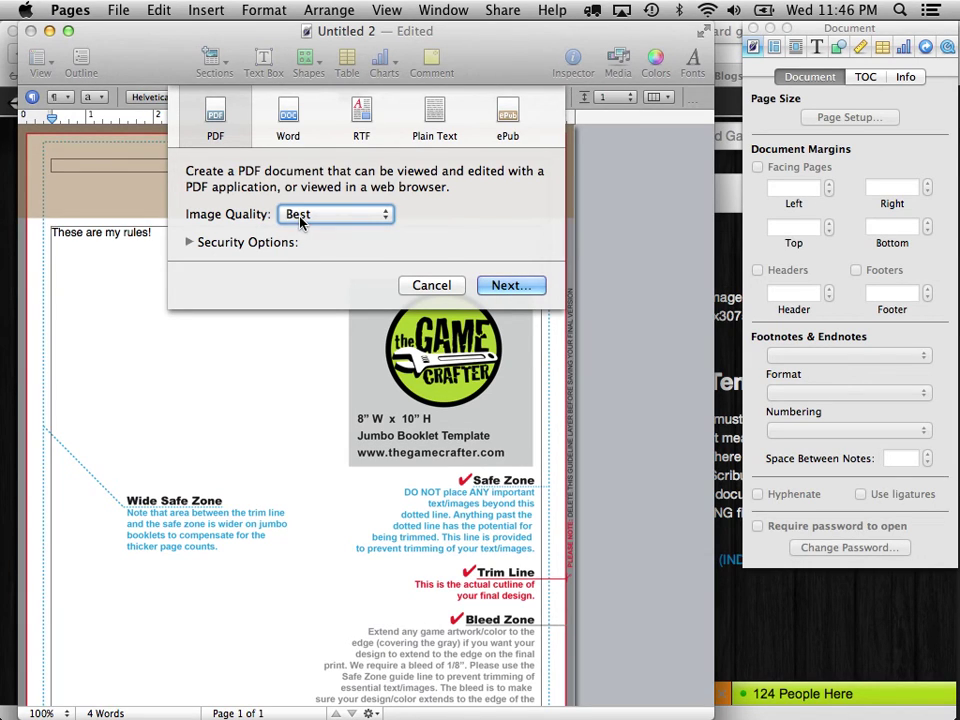
{"action": "left_click", "coordinate": [528, 287]}
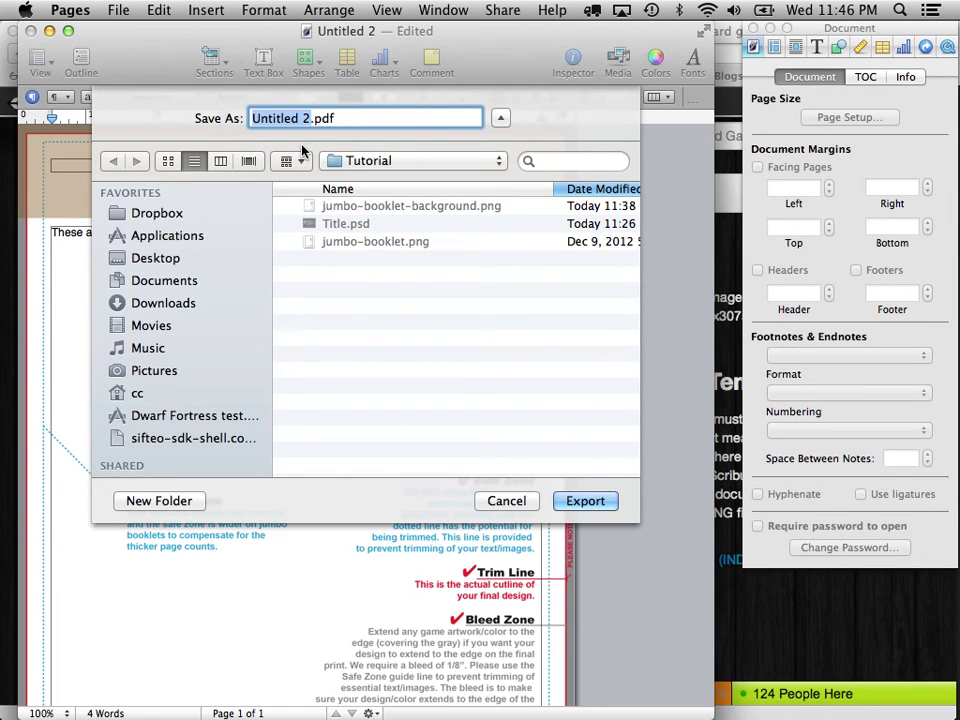
{"action": "type", "text": "my_ru"}
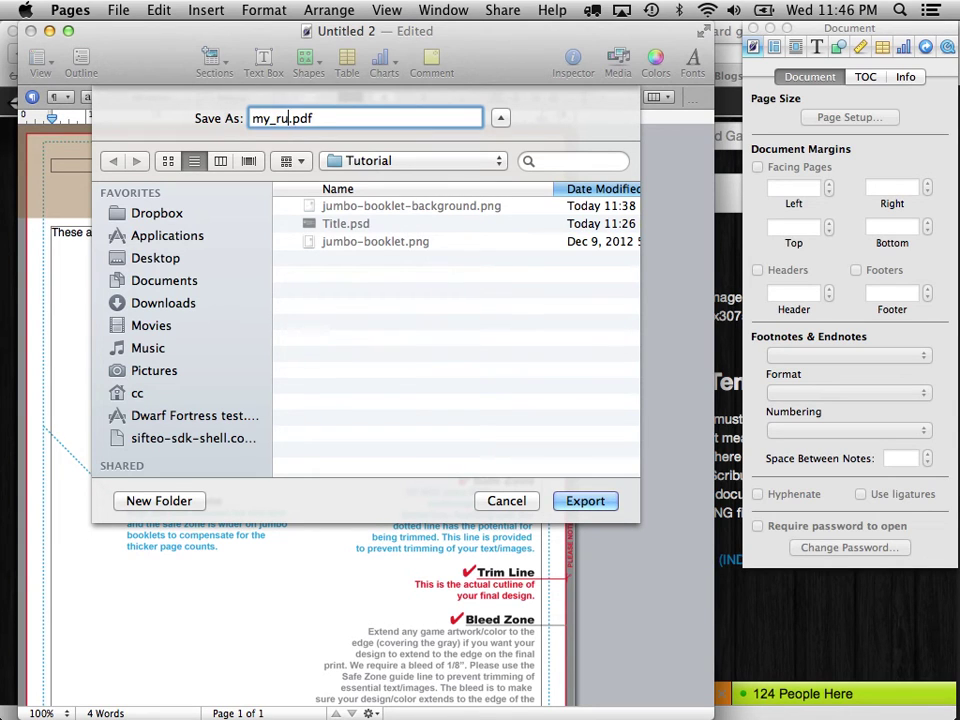
{"action": "type", "text": "les"}
{"action": "key", "text": "Return"}
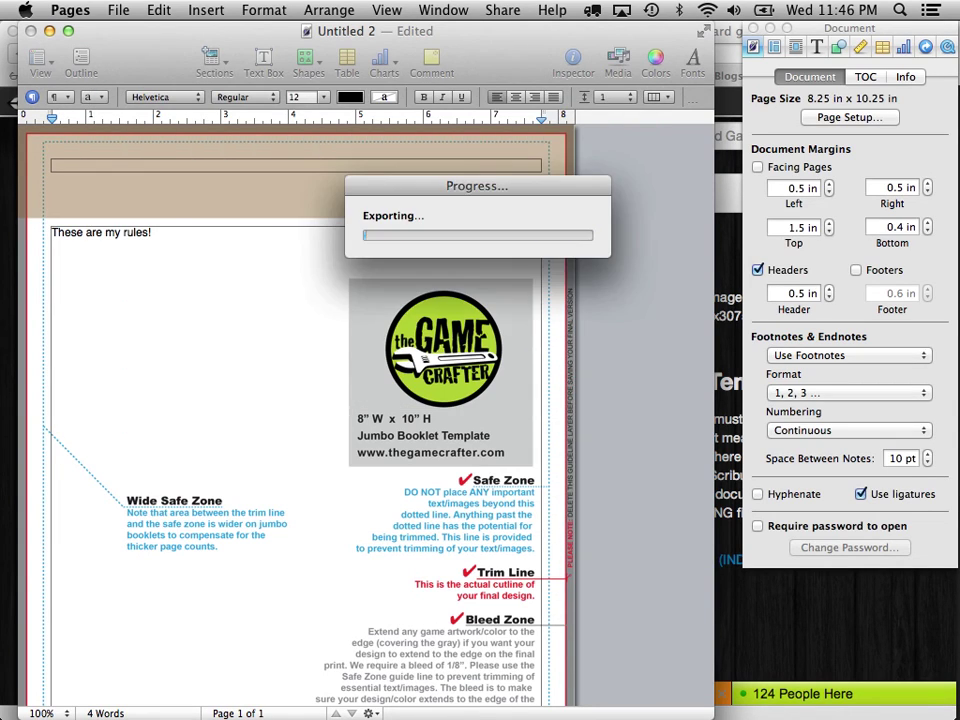
Step: Switch to Finder, open my_rules.pdf from the Tutorial folder on the Desktop, and examine the exported page
{"action": "key", "text": "super+Tab"}
{"action": "key", "text": "super+Tab"}
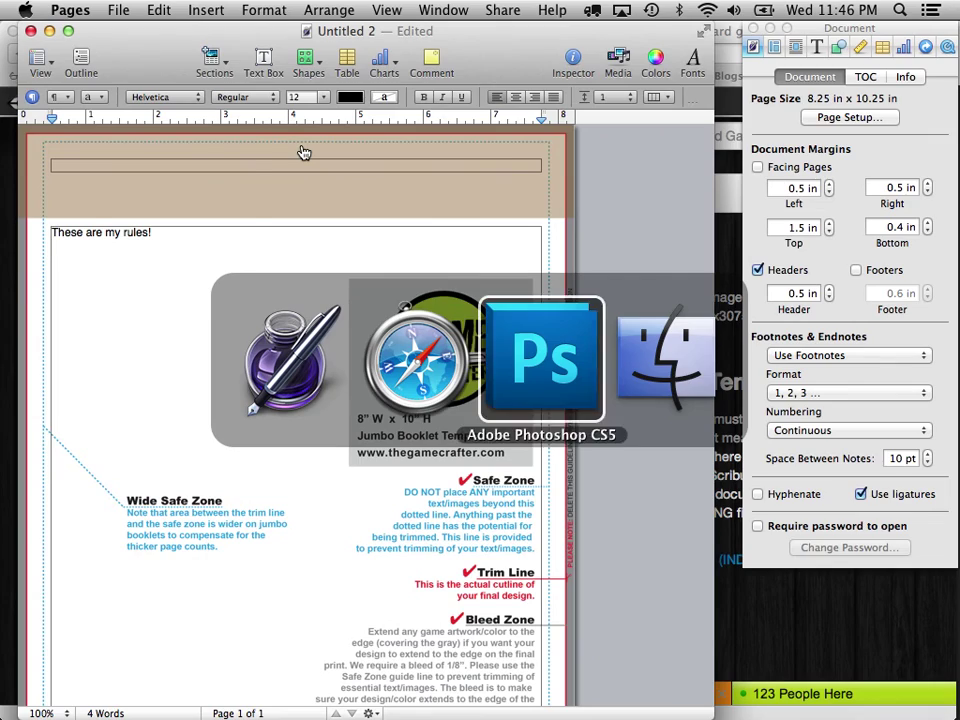
{"action": "key", "text": "super+Tab"}
{"action": "key", "text": "super+w"}
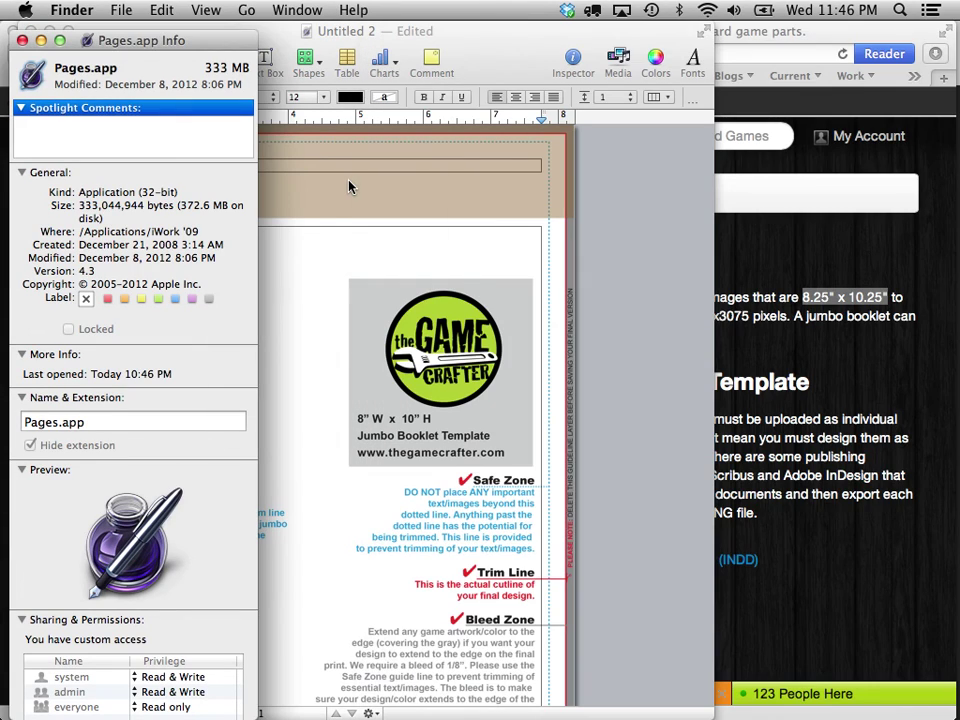
{"action": "key", "text": "super+n"}
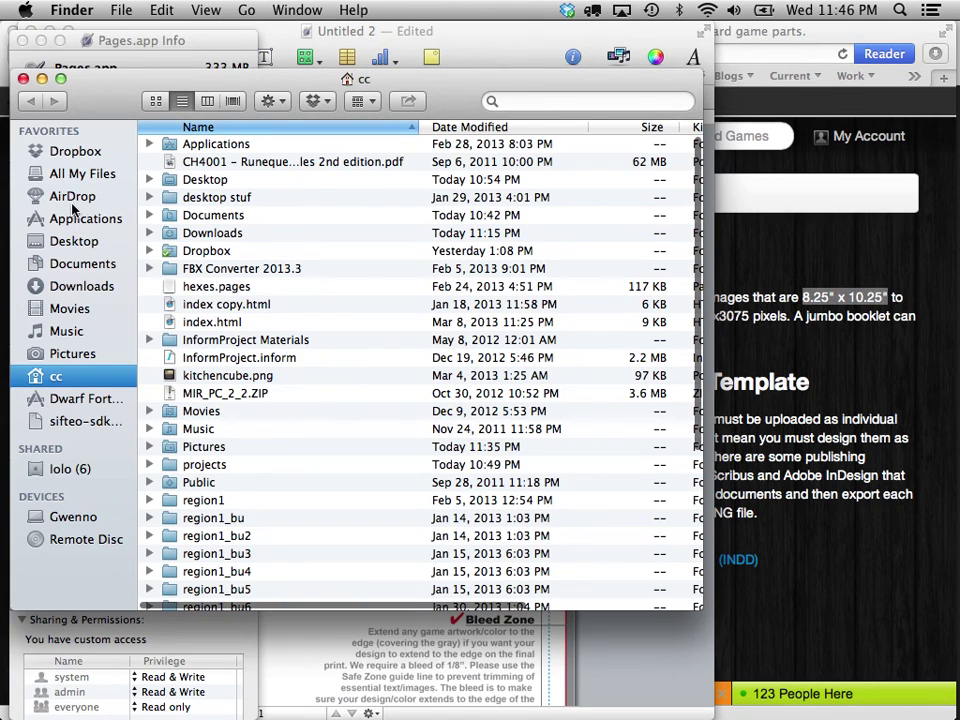
{"action": "left_click", "coordinate": [92, 244]}
{"action": "left_click", "coordinate": [229, 131]}
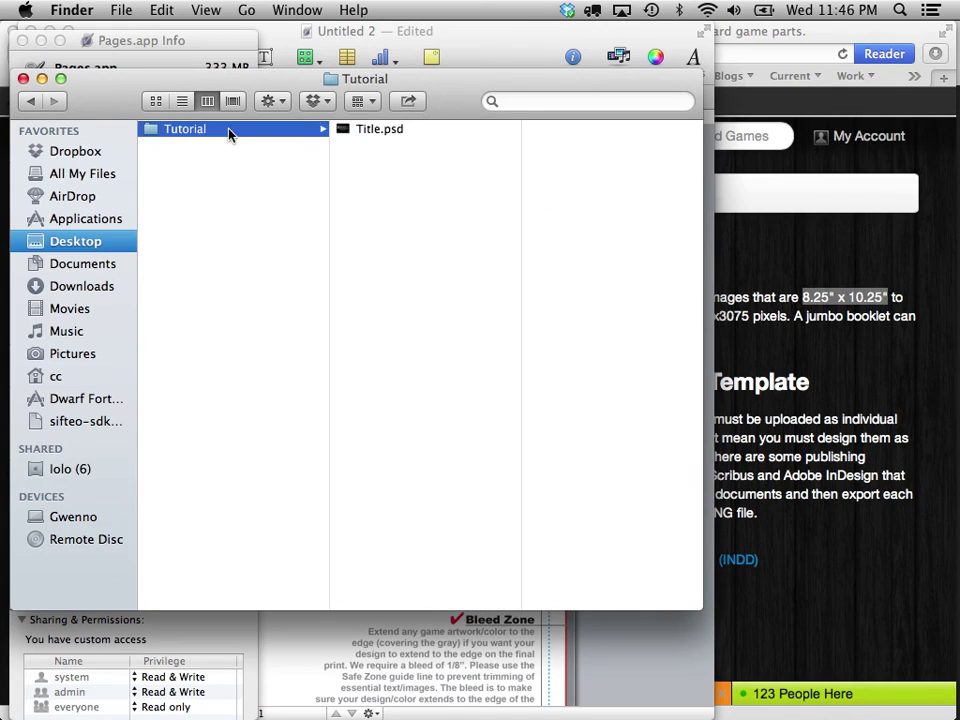
{"action": "double_click", "coordinate": [422, 164]}
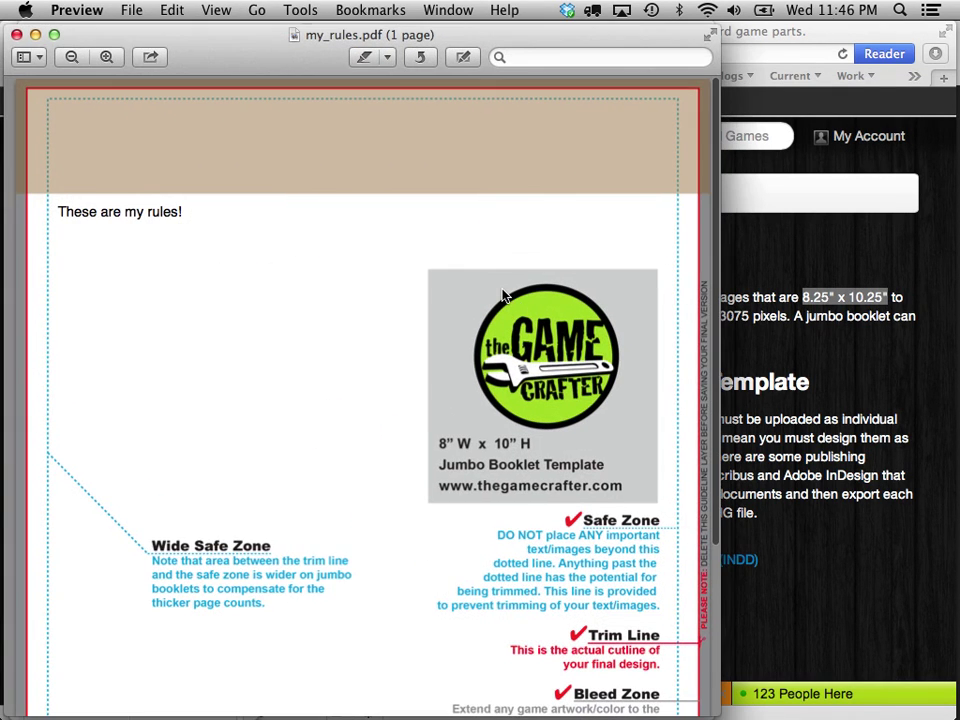
{"action": "scroll", "coordinate": [505, 295], "scroll_direction": "down", "scroll_amount": 10}
{"action": "scroll", "coordinate": [505, 295], "scroll_direction": "up", "scroll_amount": 10}
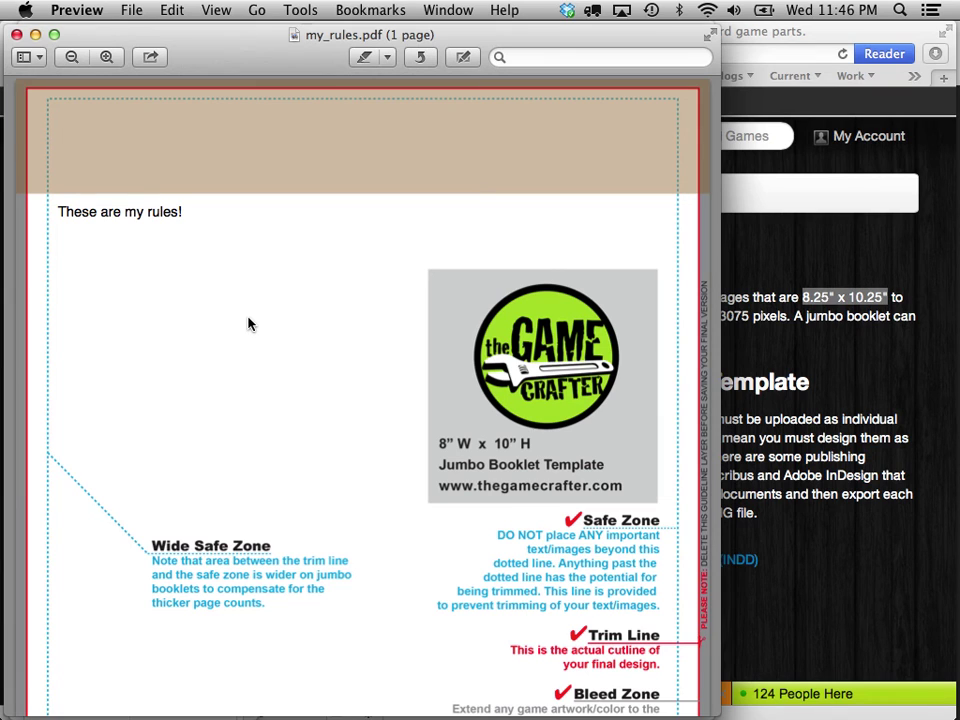
Step: Switch to Photoshop and open my_rules.pdf from the Tutorial folder for PDF import
{"action": "key", "text": "super+Tab"}
{"action": "key", "text": "super+Tab"}
{"action": "key", "text": "super+Tab"}
{"action": "key", "text": "super+Tab"}
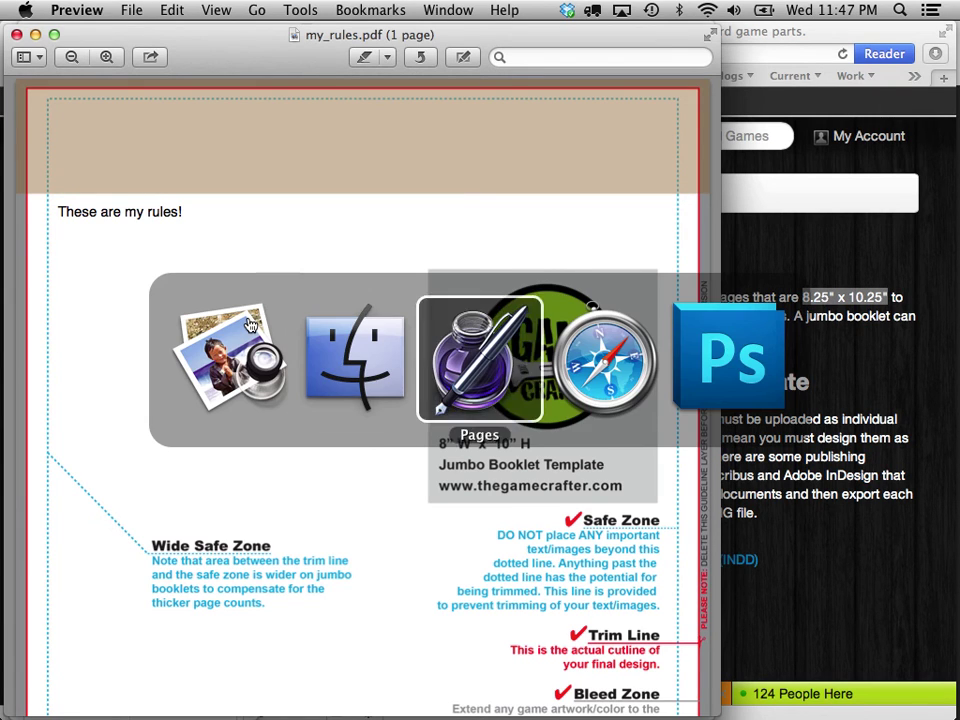
{"action": "key", "text": "super+o"}
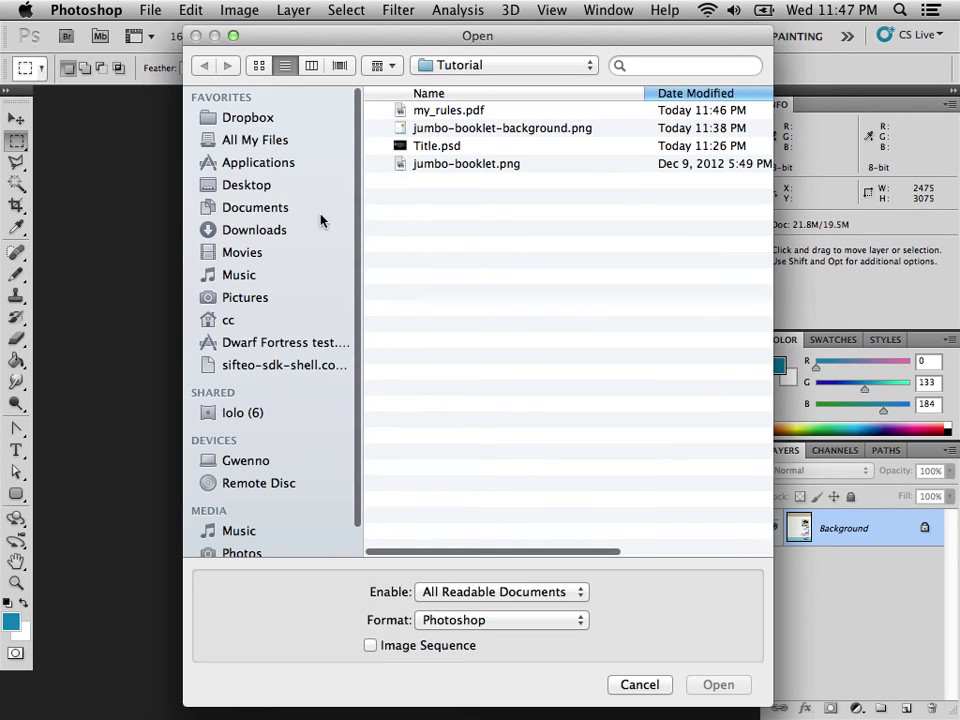
{"action": "left_click", "coordinate": [465, 115]}
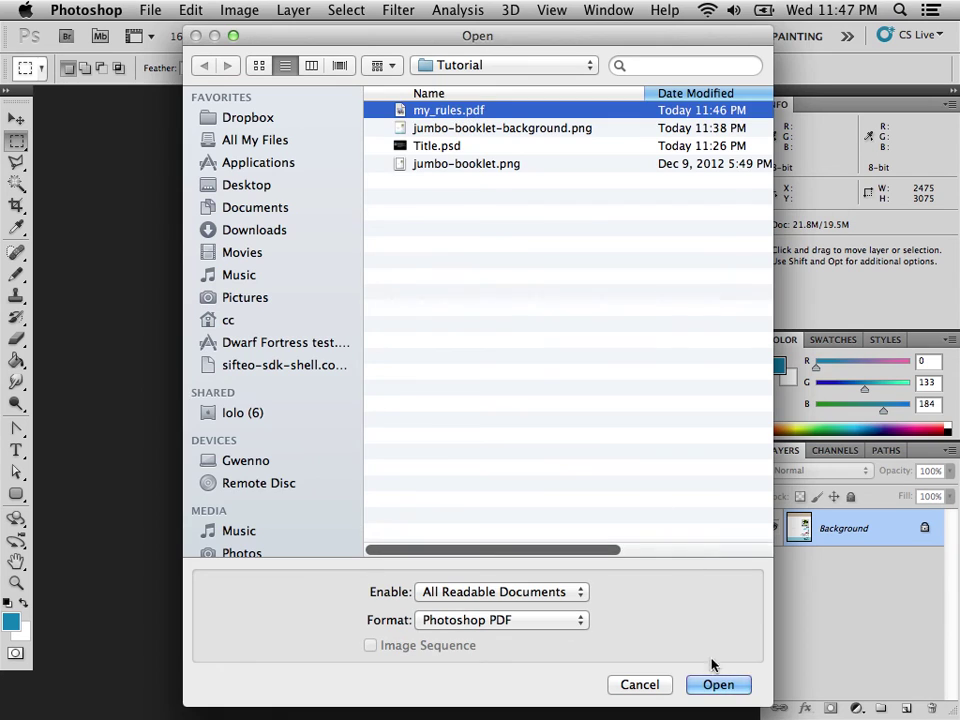
{"action": "left_click", "coordinate": [716, 685]}
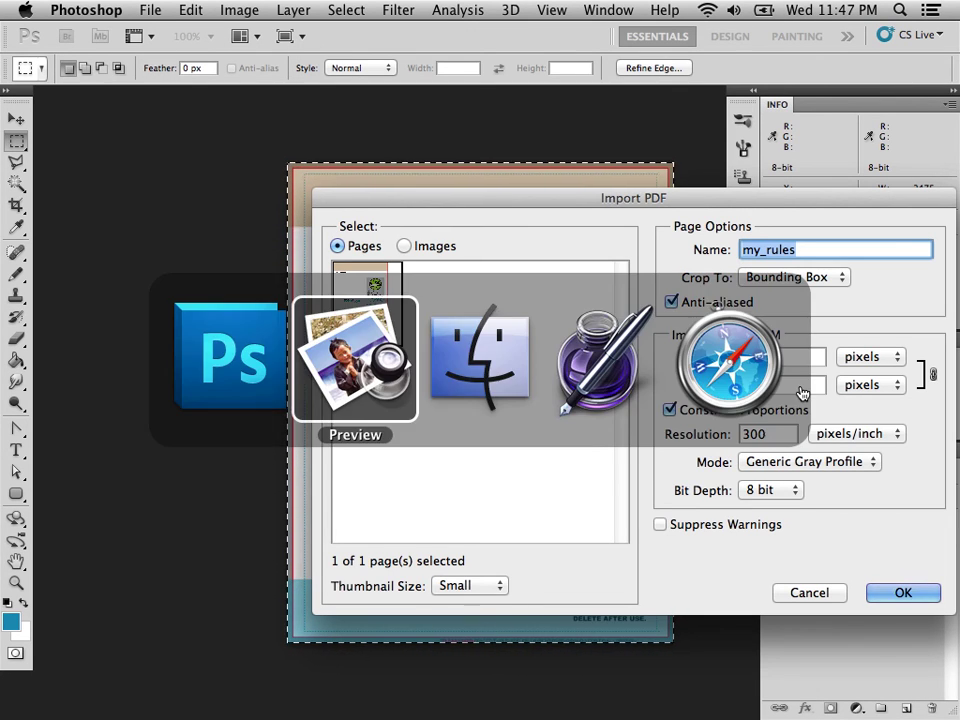
Step: Check the required upload image size in pixels on the Jumbo Booklet page in Safari and return to the PDF import in Photoshop
{"action": "key", "text": "super+Tab"}
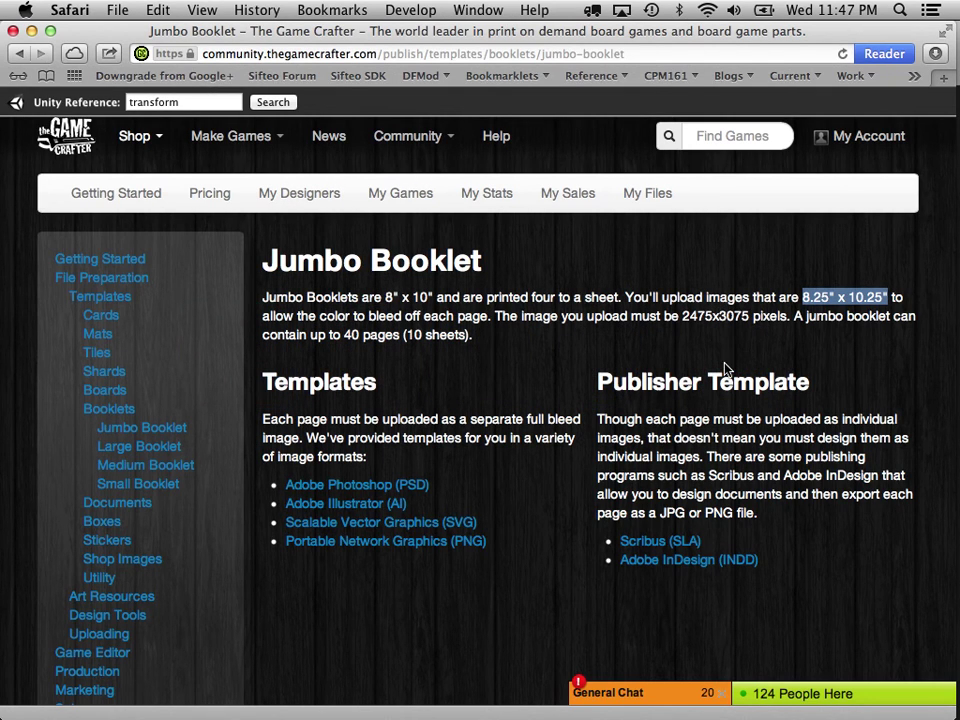
{"action": "left_click_drag", "start_coordinate": [682, 316], "coordinate": [750, 317]}
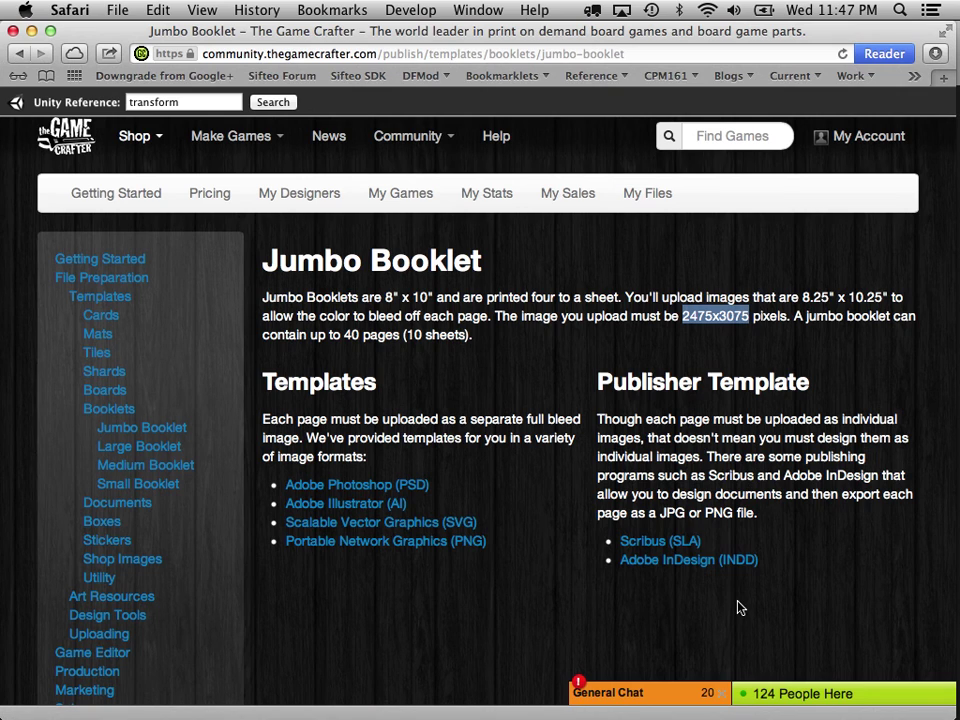
{"action": "key", "text": "super+Tab"}
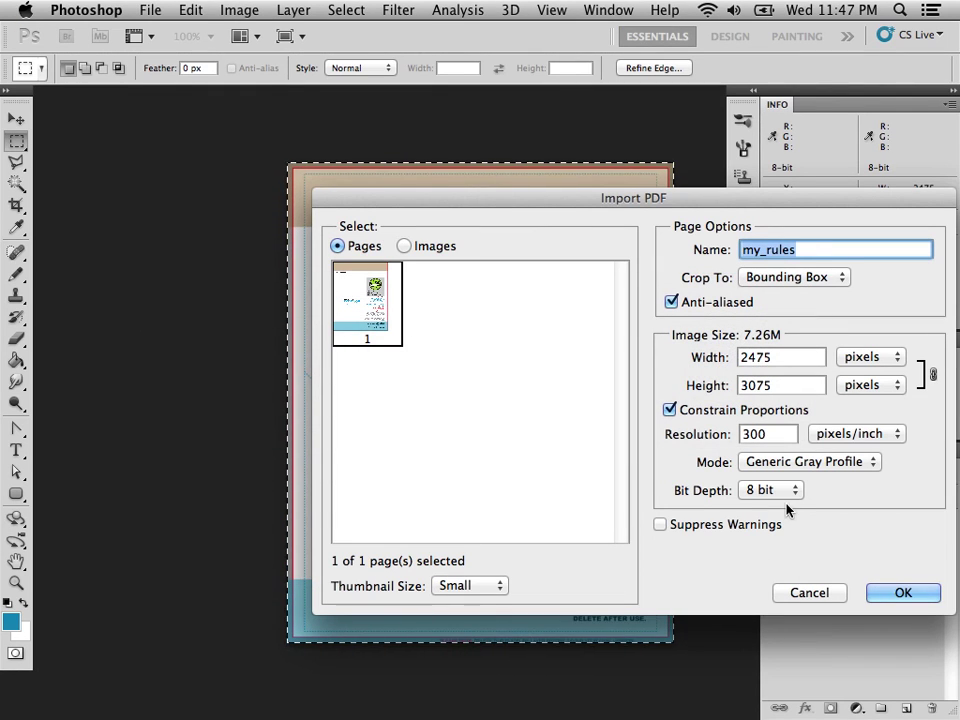
Step: Set the PDF import's color mode to RGB Color and import the page
{"action": "left_click", "coordinate": [786, 461]}
{"action": "left_click", "coordinate": [787, 507]}
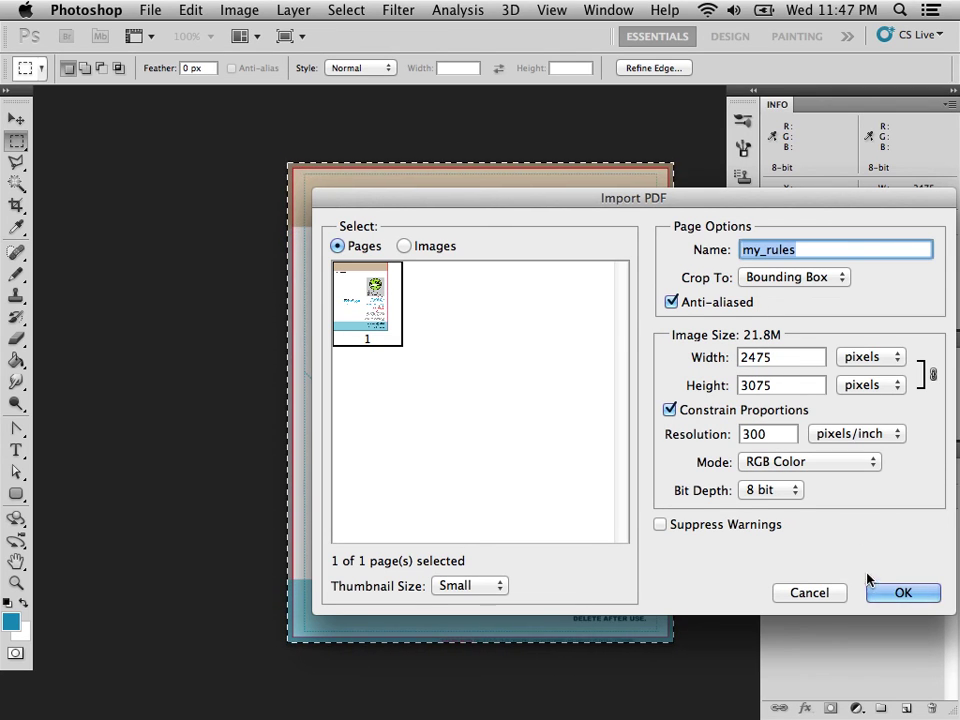
{"action": "left_click", "coordinate": [897, 592]}
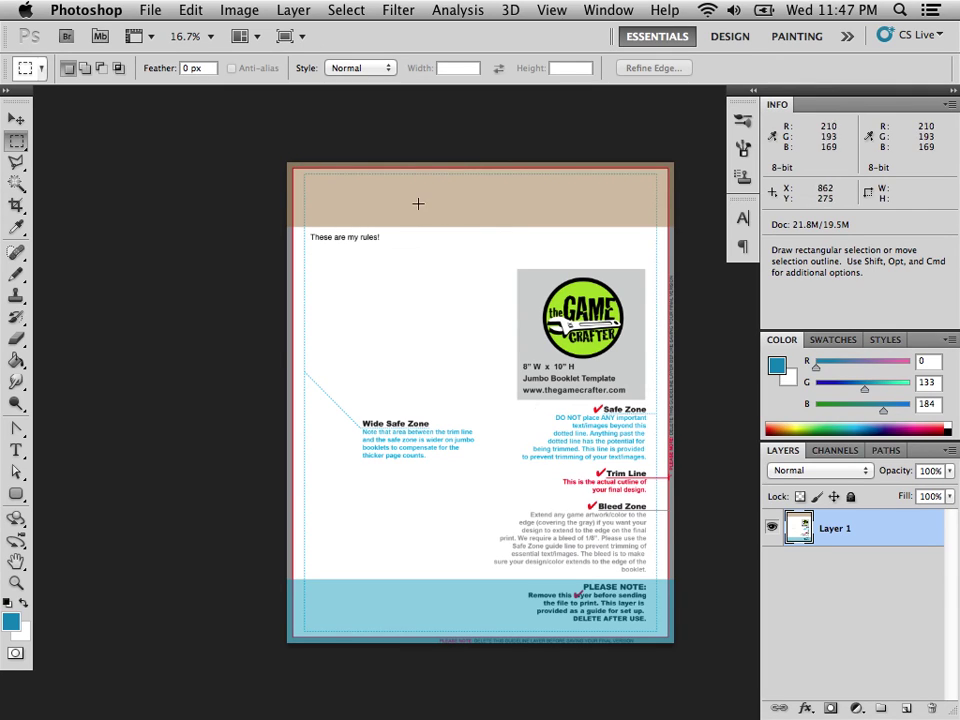
Step: Save a copy of the imported page as a PNG named "booklet page 1" in the Tutorial folder
{"action": "left_click", "coordinate": [148, 10]}
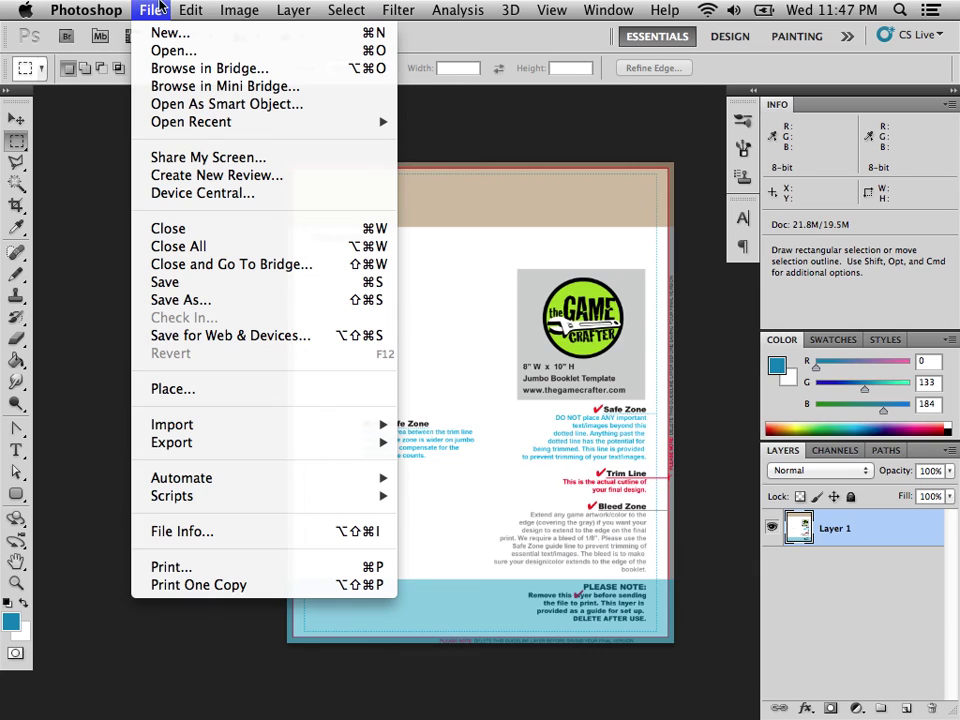
{"action": "left_click", "coordinate": [204, 300]}
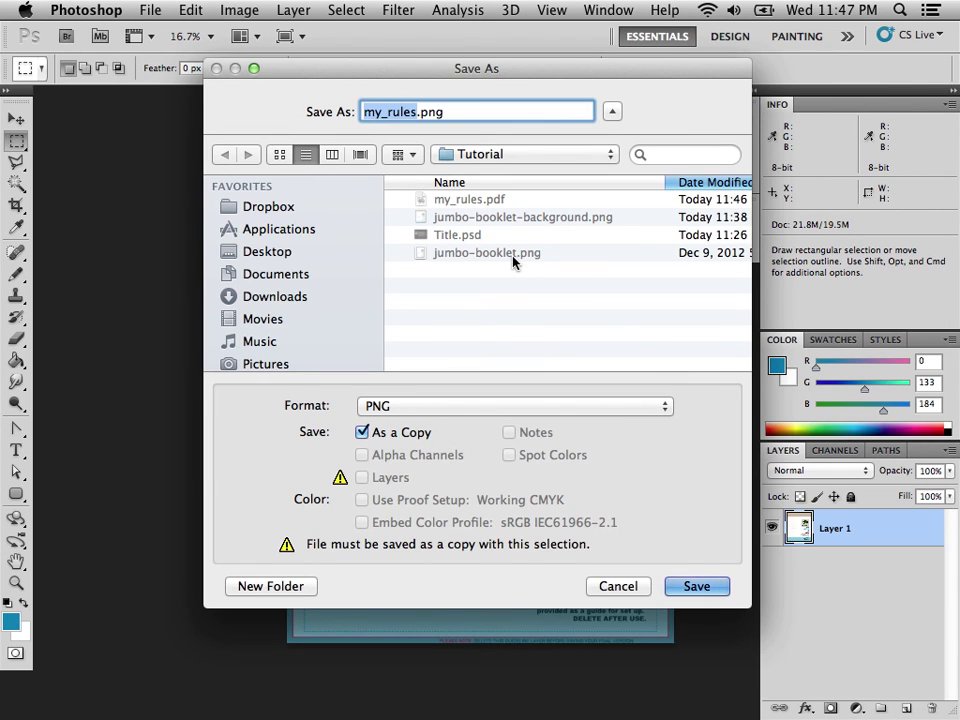
{"action": "type", "text": "booklet page 1"}
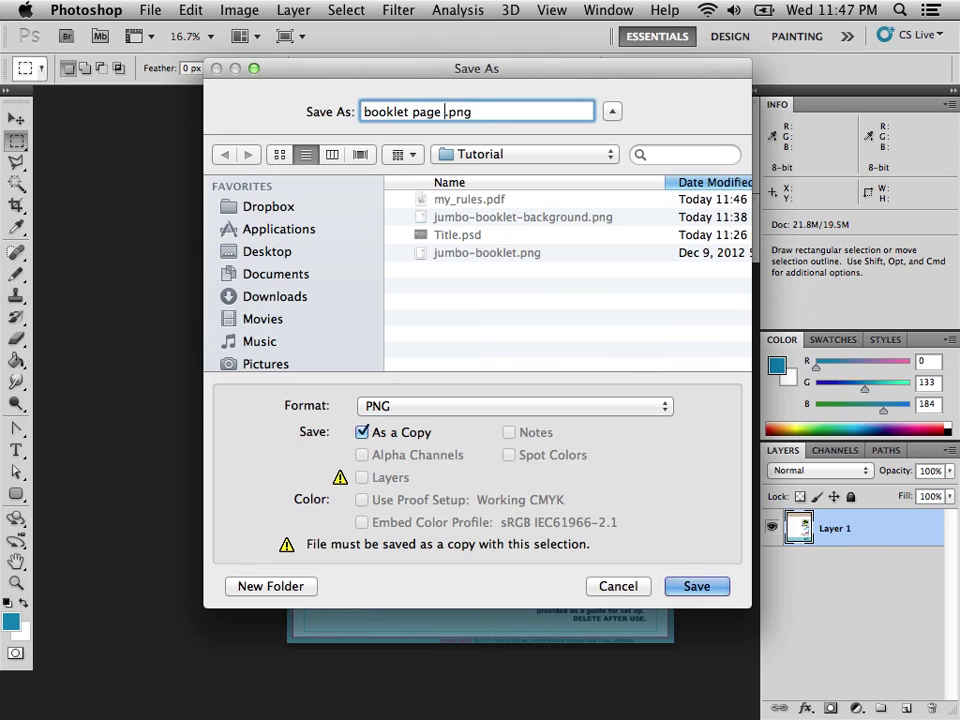
{"action": "key", "text": "Return"}
{"action": "left_click", "coordinate": [727, 298]}
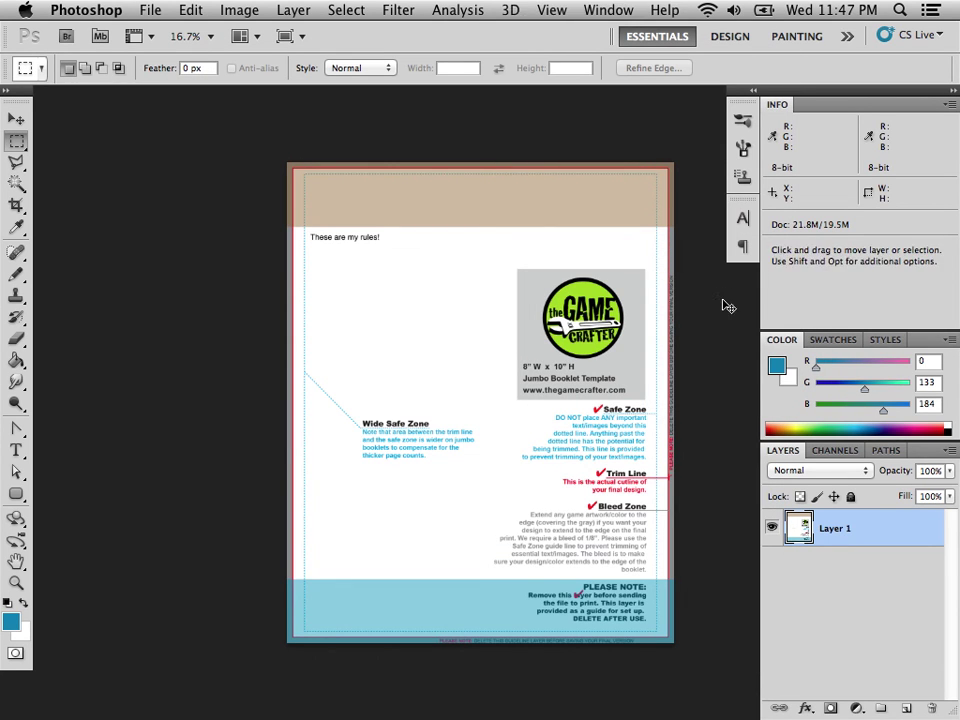
Step: Switch to Finder and check the preview and dimensions of booklet page 1.png in the Tutorial folder
{"action": "key", "text": "super+Tab"}
{"action": "key", "text": "super+Tab"}
{"action": "key", "text": "super+Tab"}
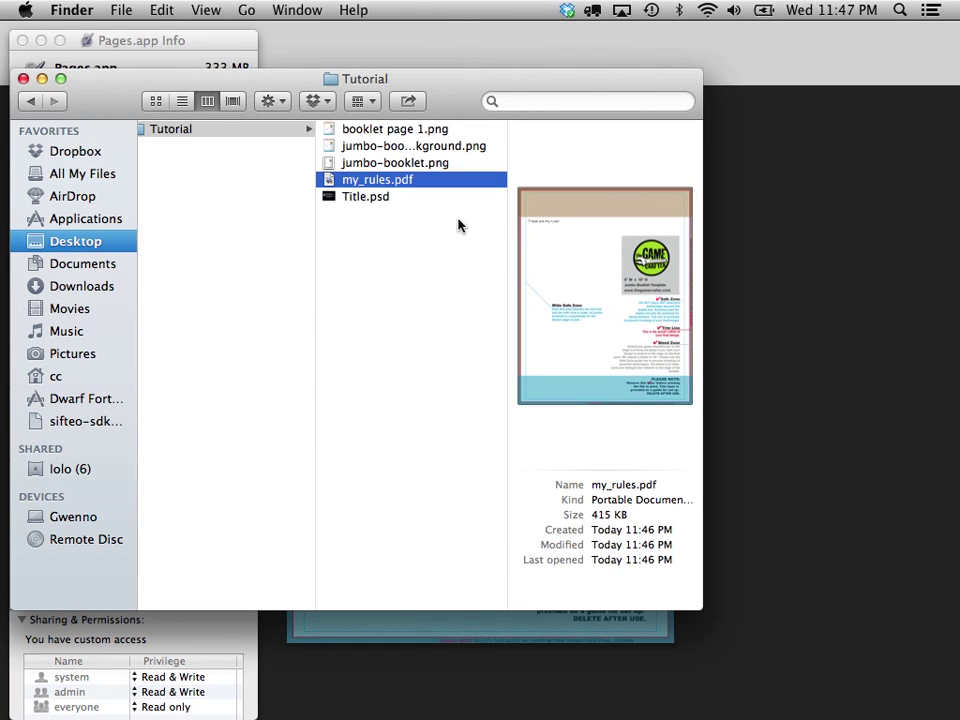
{"action": "left_click", "coordinate": [424, 208]}
{"action": "left_click", "coordinate": [414, 133]}
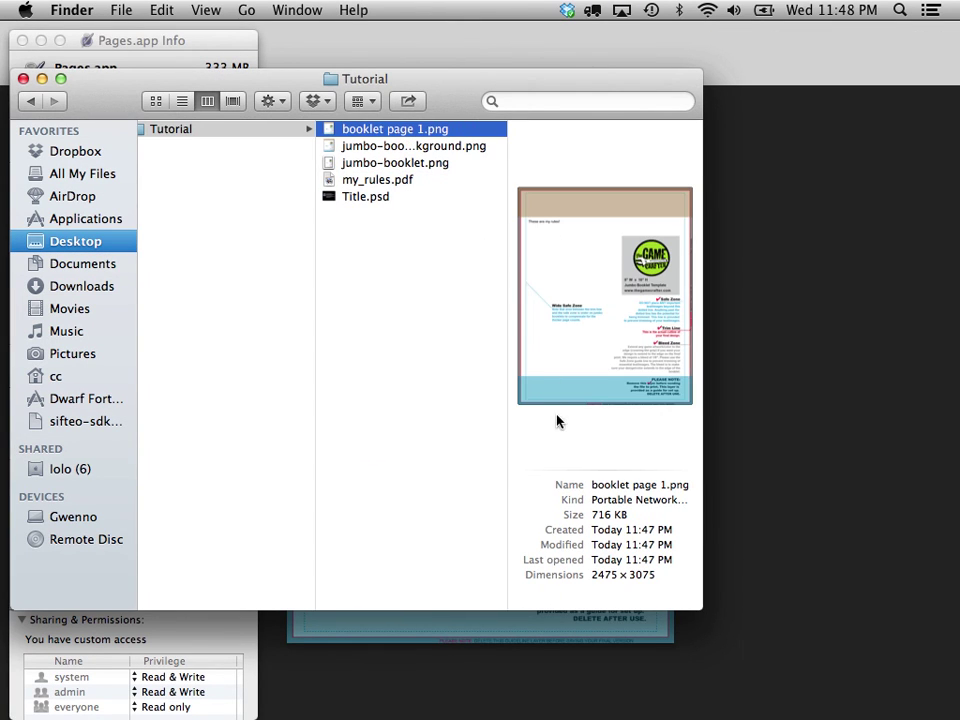